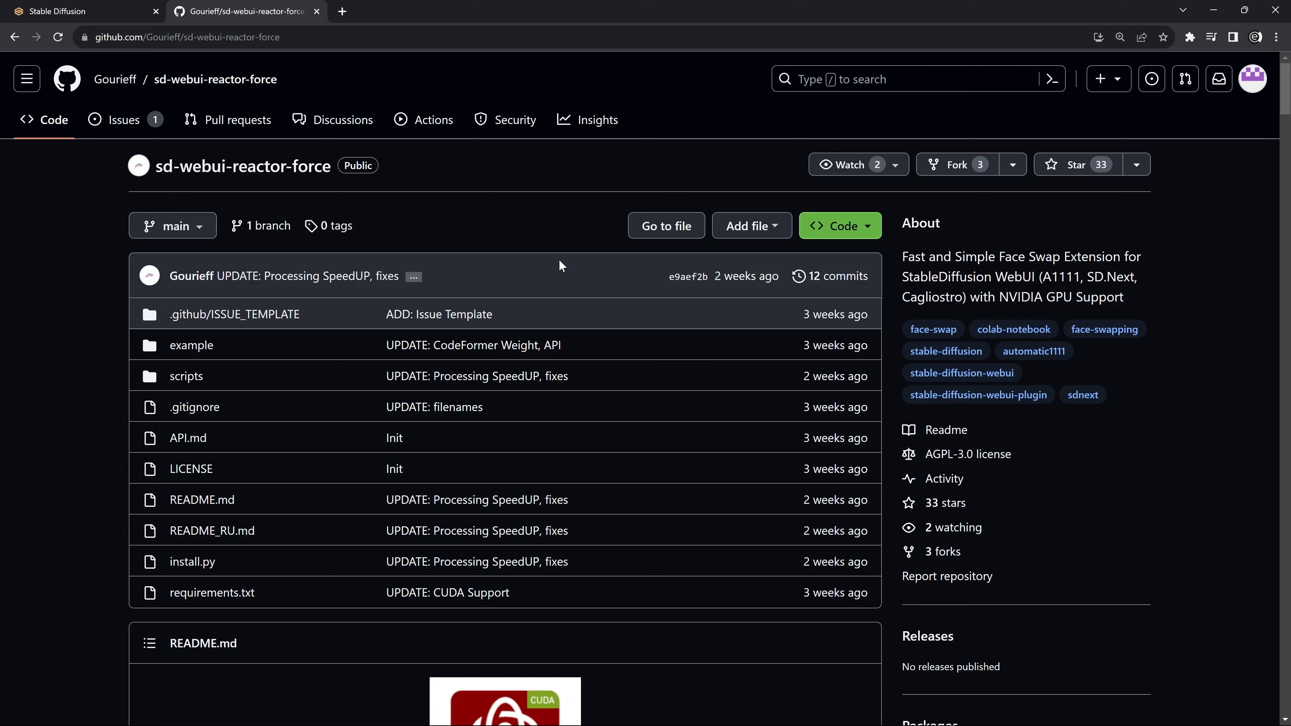
- Read the ReActor Force README down to the Windows installation requirements, including the Visual Studio 2022 and VS C++ Build Tools options
scroll(560, 259, "down", 10)
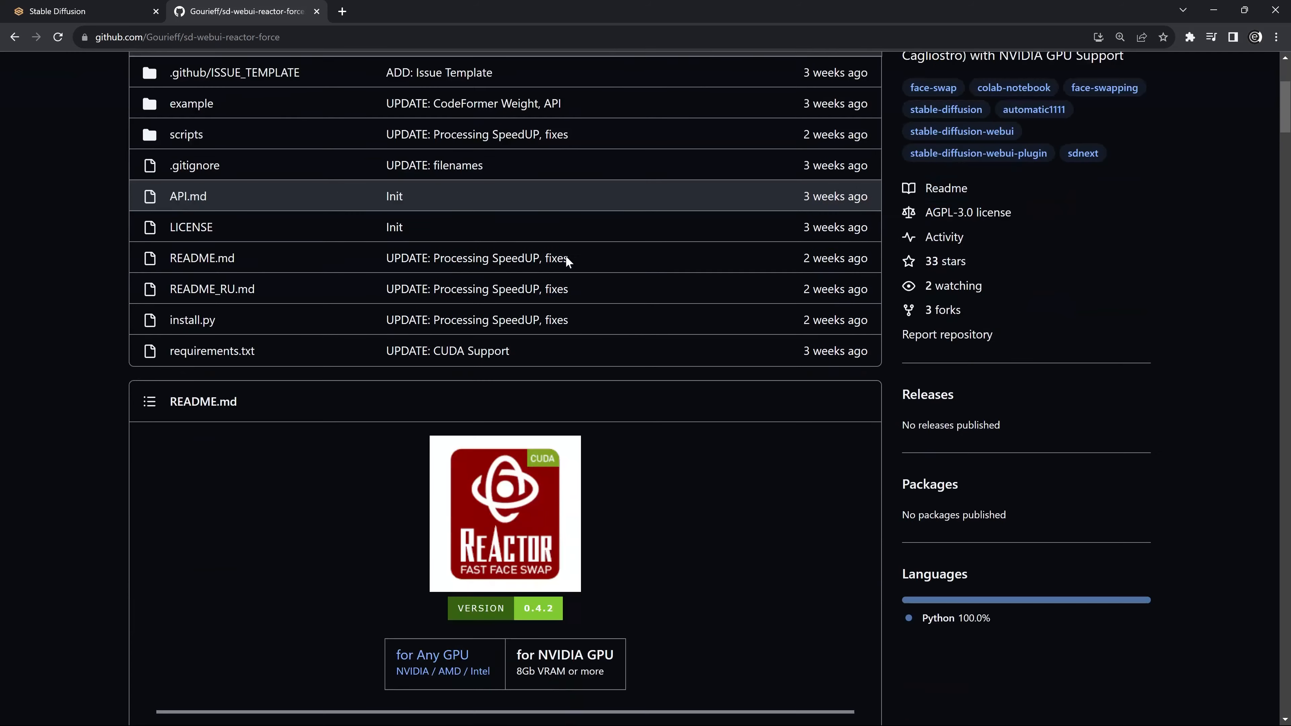
scroll(571, 252, "down", 7)
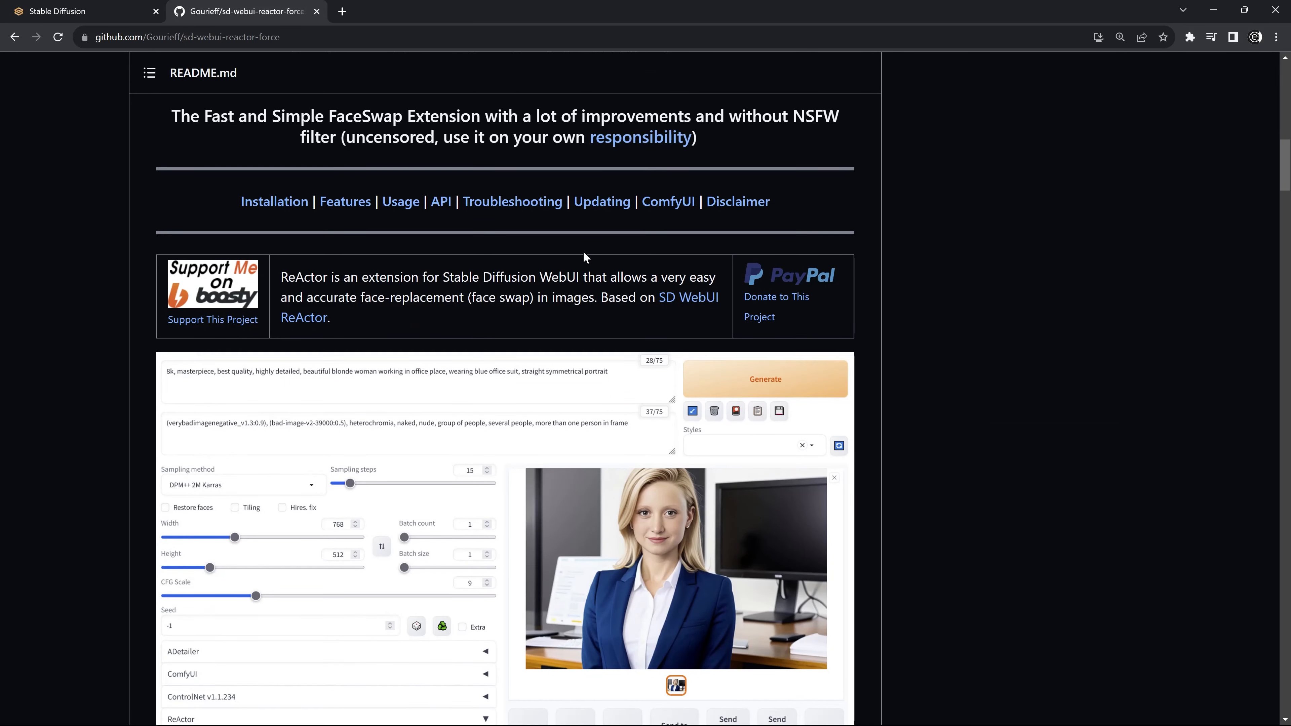
scroll(585, 253, "down", 11)
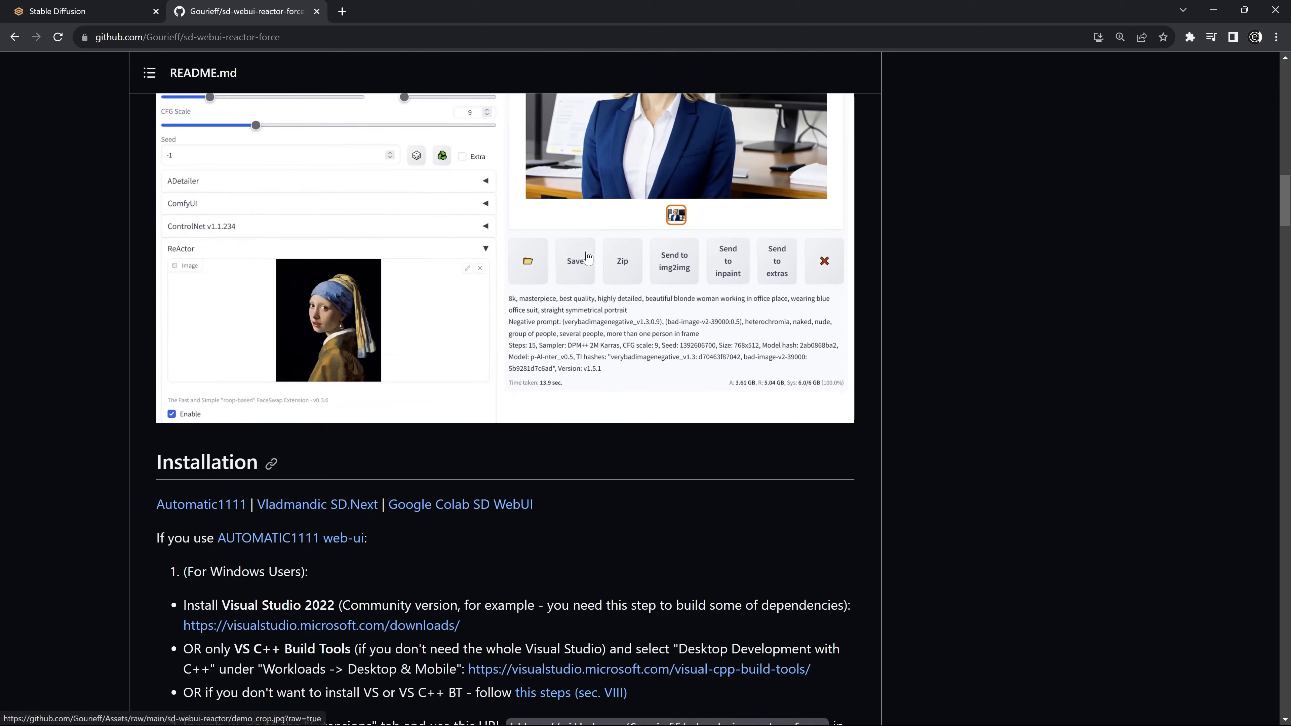
scroll(590, 254, "down", 2)
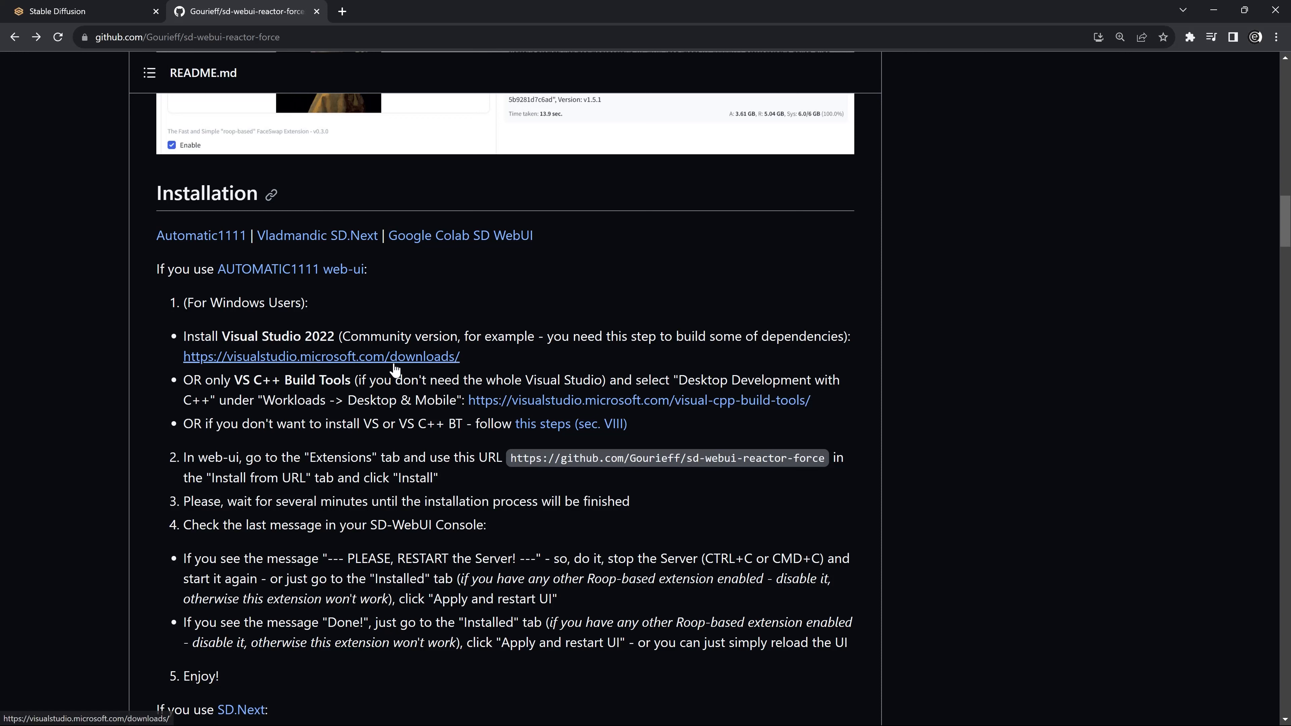
left_click_drag(460, 336, 373, 330)
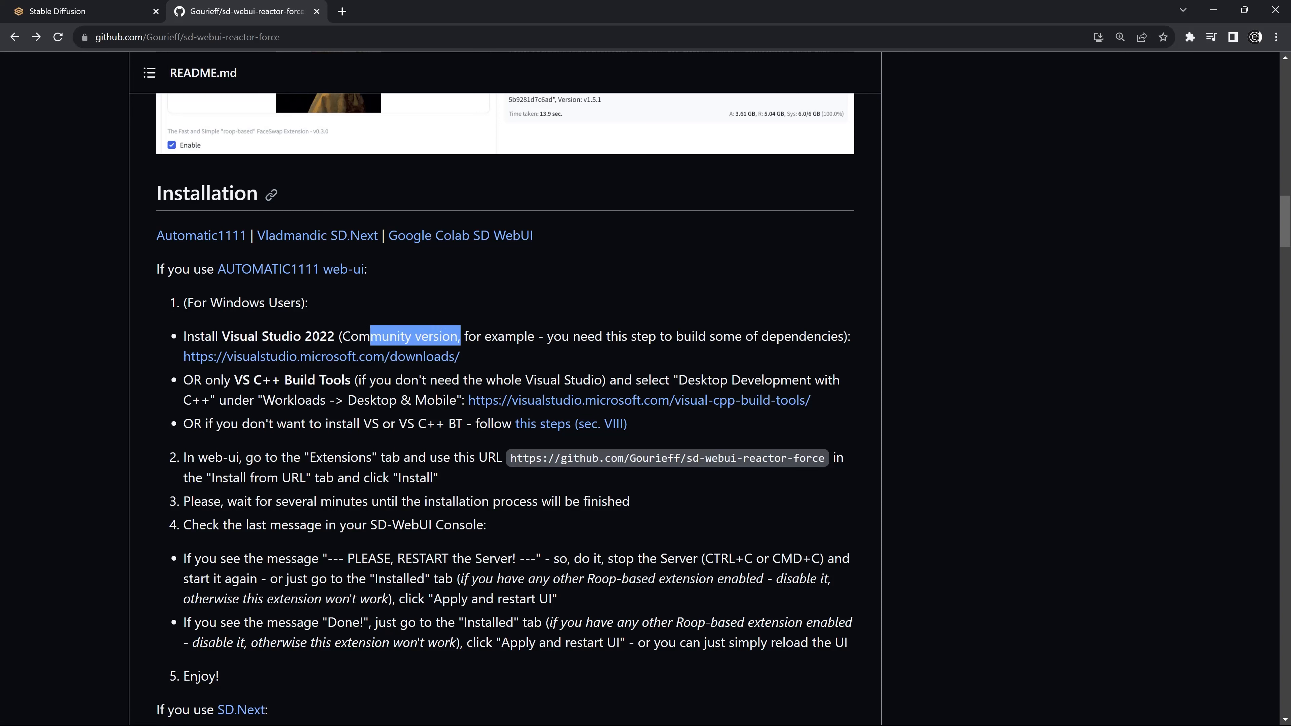
left_click(478, 358)
left_click_drag(602, 379, 514, 379)
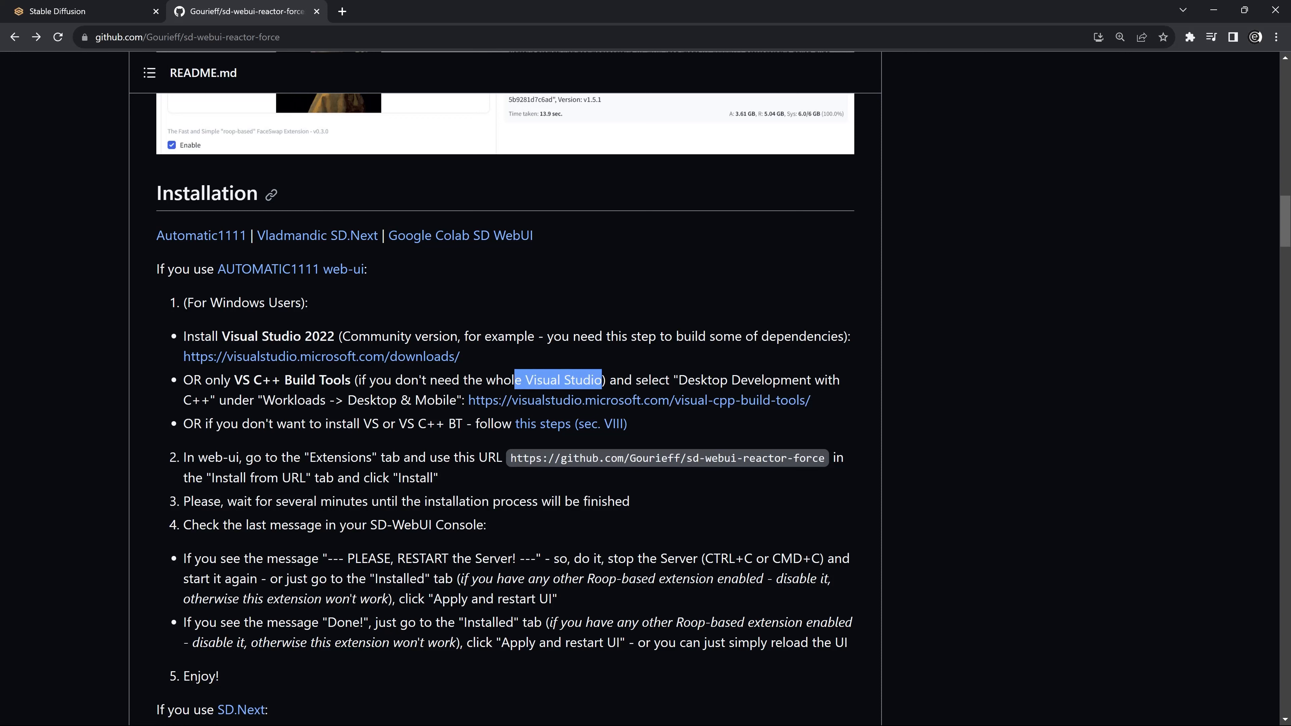
left_click(628, 375)
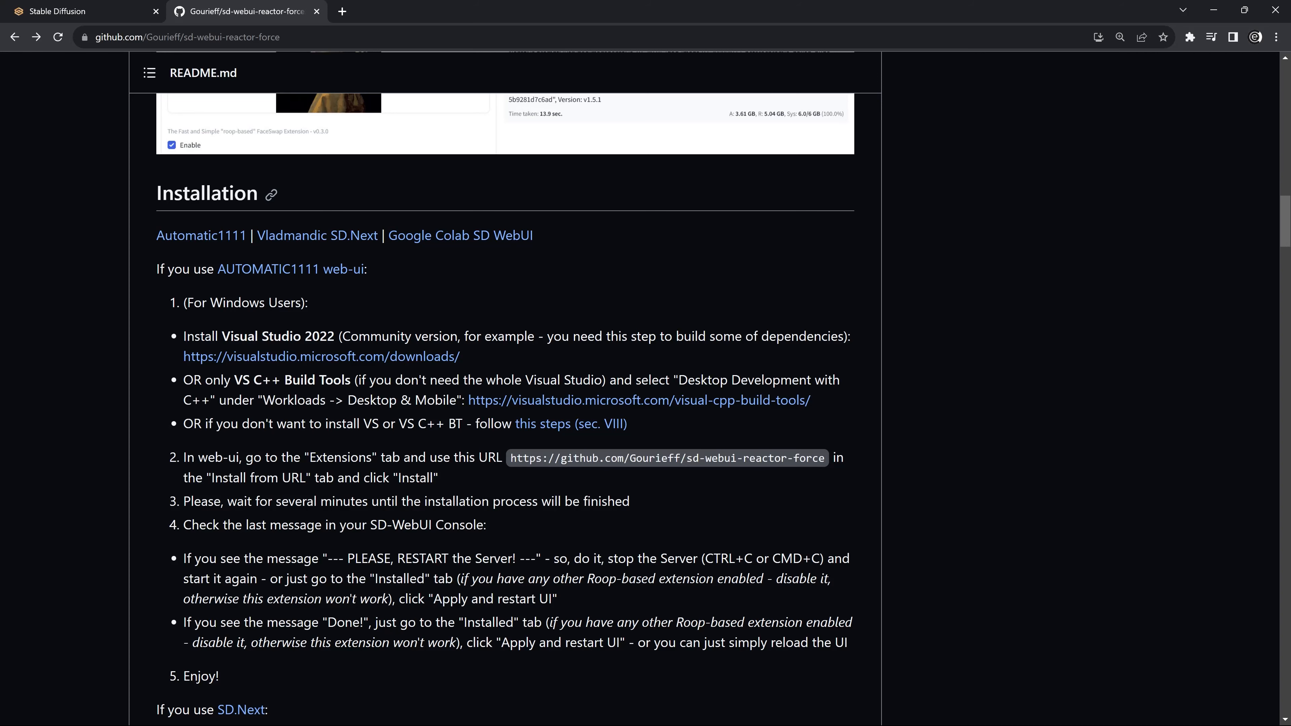
- Follow the Visual Studio downloads link in the README and download the free Visual Studio 2022 Community edition
left_click(434, 358)
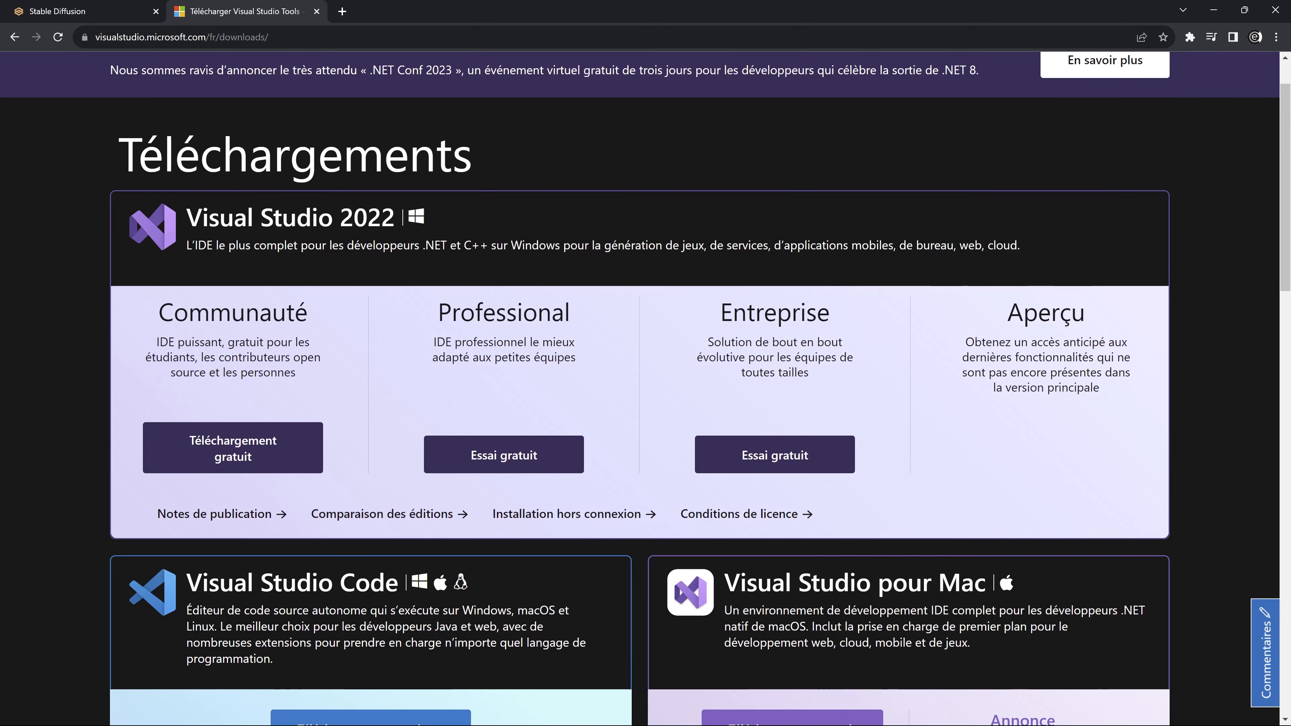
left_click(245, 441)
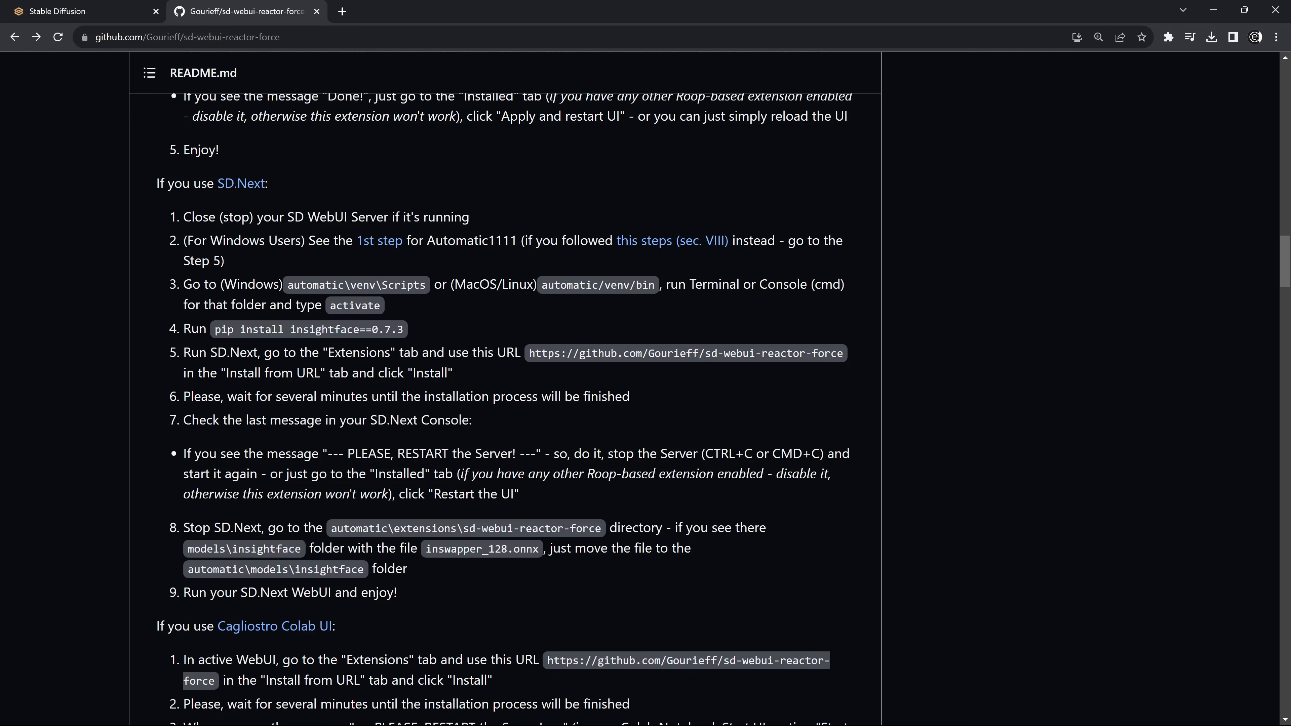
left_click_drag(529, 353, 843, 353)
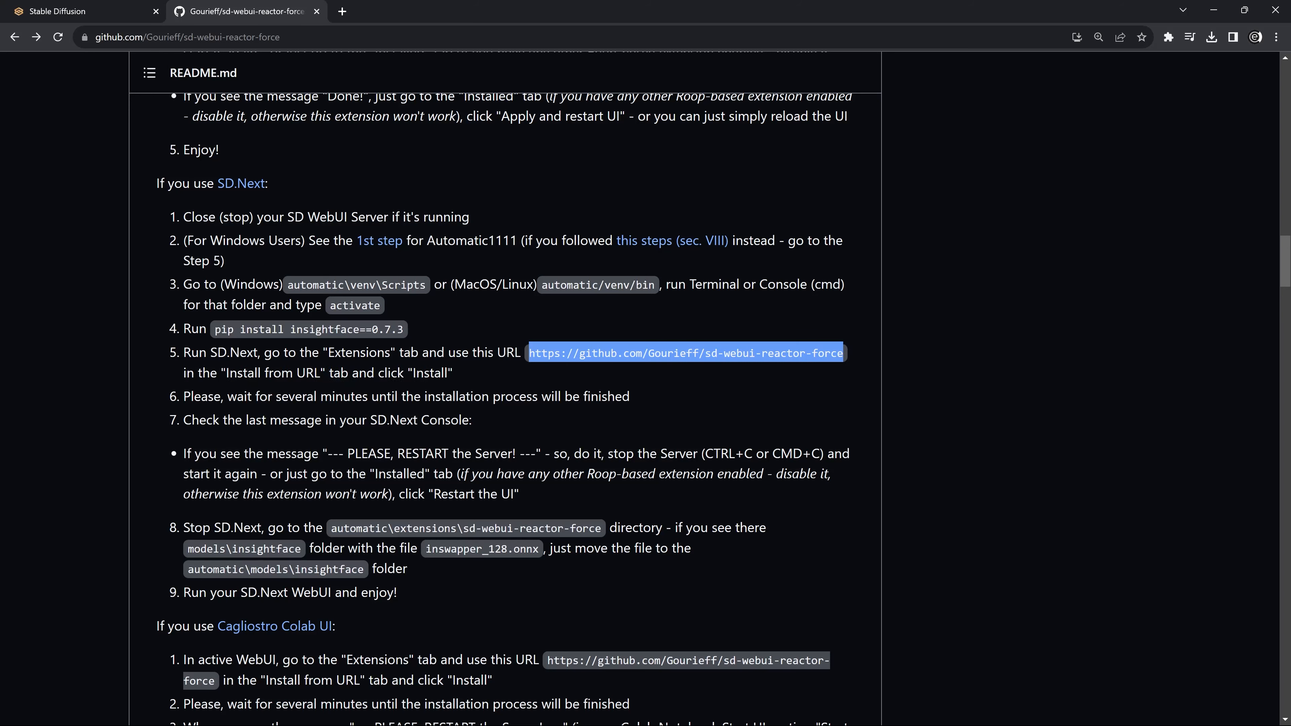
right_click(792, 355)
left_click(809, 367)
left_click(85, 13)
left_click(493, 128)
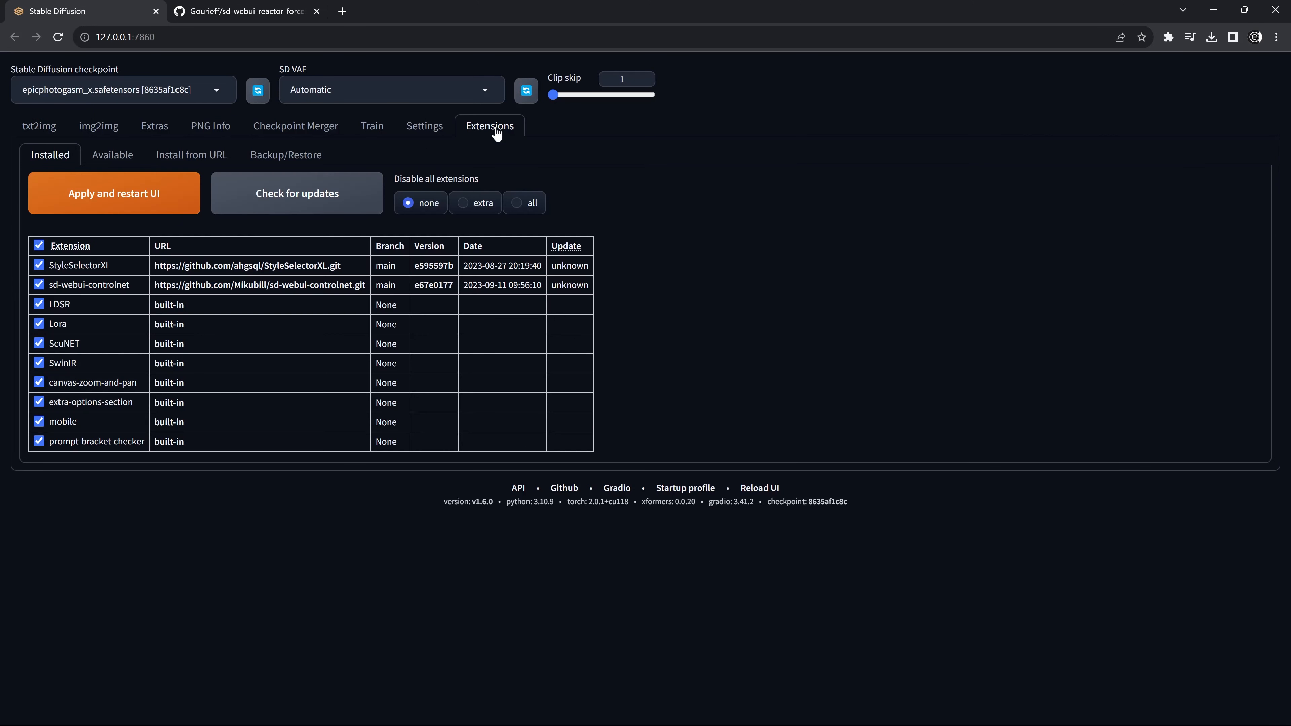
left_click(183, 161)
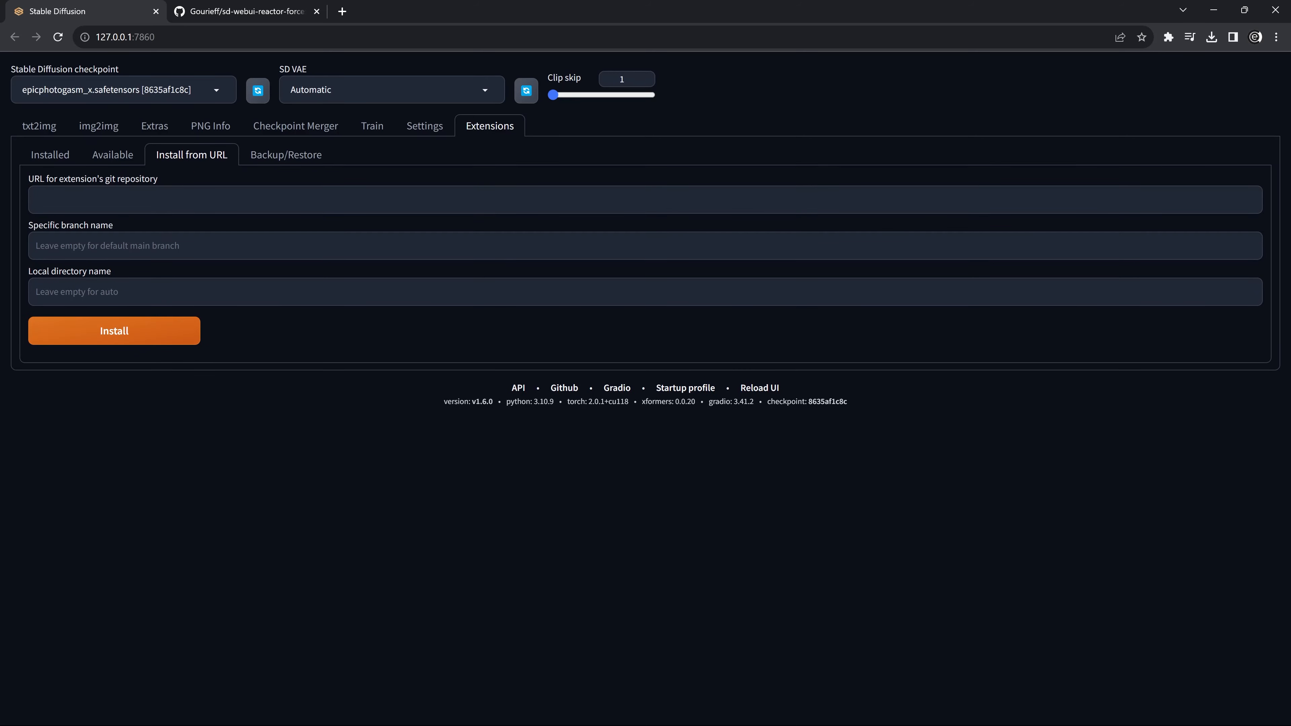
right_click(144, 200)
left_click(169, 300)
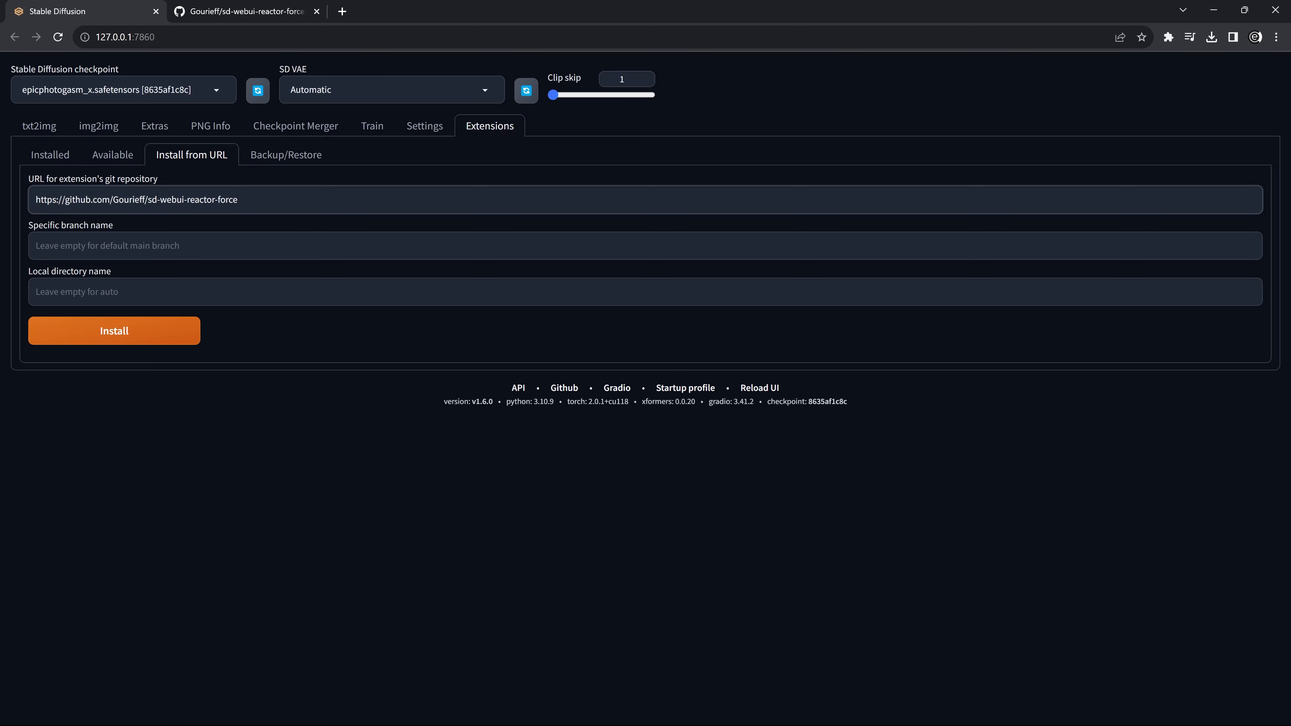
left_click(135, 337)
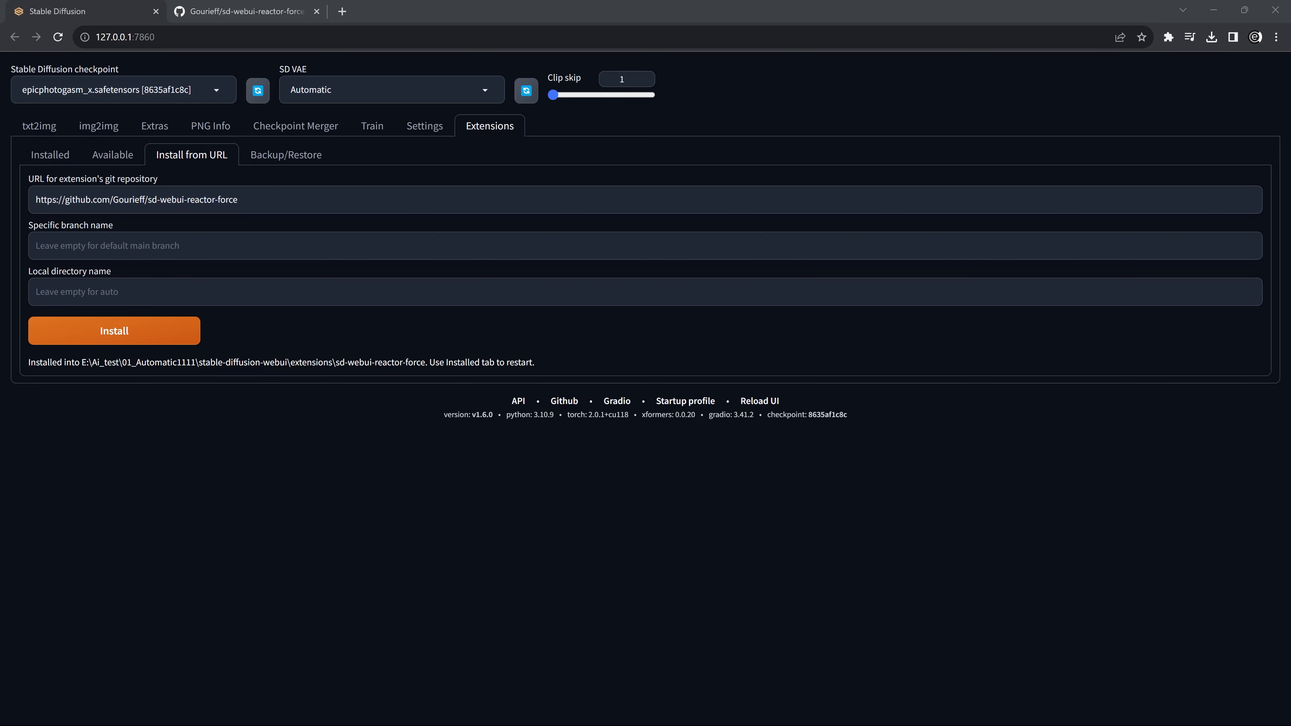
double_click(23, 370)
left_click(72, 397)
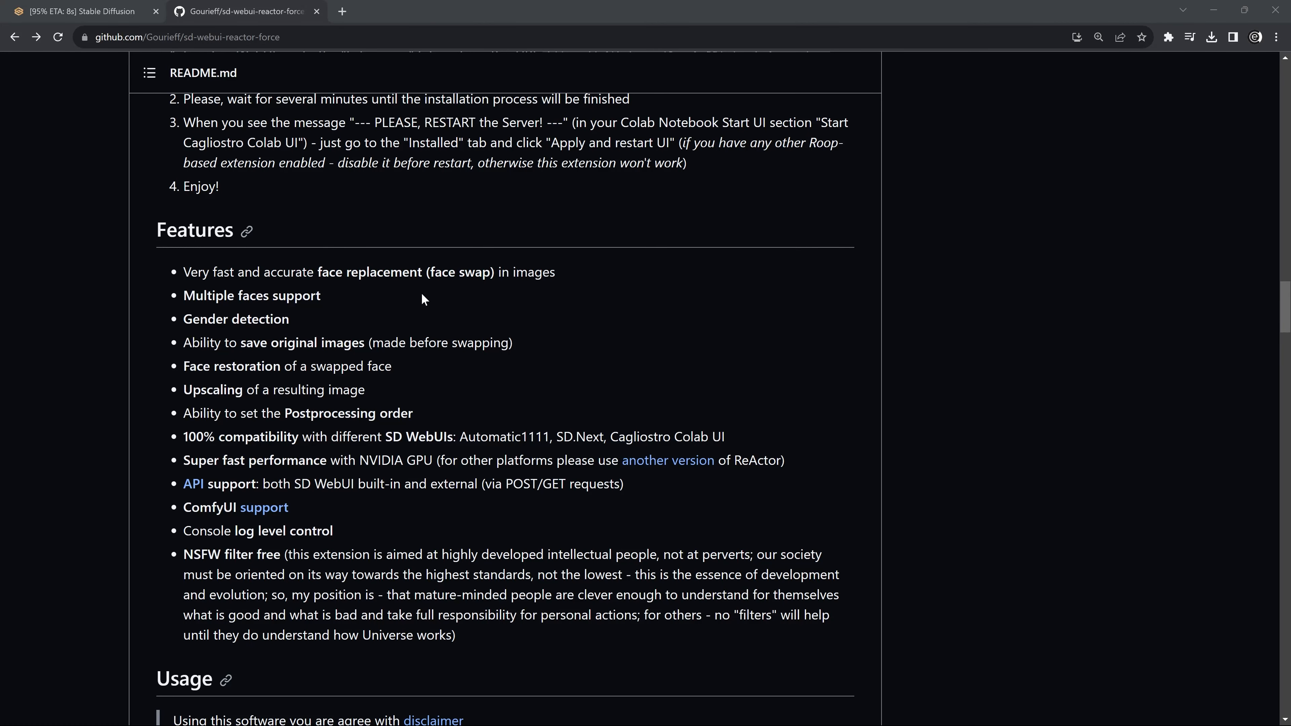
- Examine the extension's feature list in the README, from face replacement to ComfyUI support, and close the GitHub page
left_click_drag(336, 273, 168, 305)
left_click_drag(313, 318, 597, 356)
left_click(324, 320)
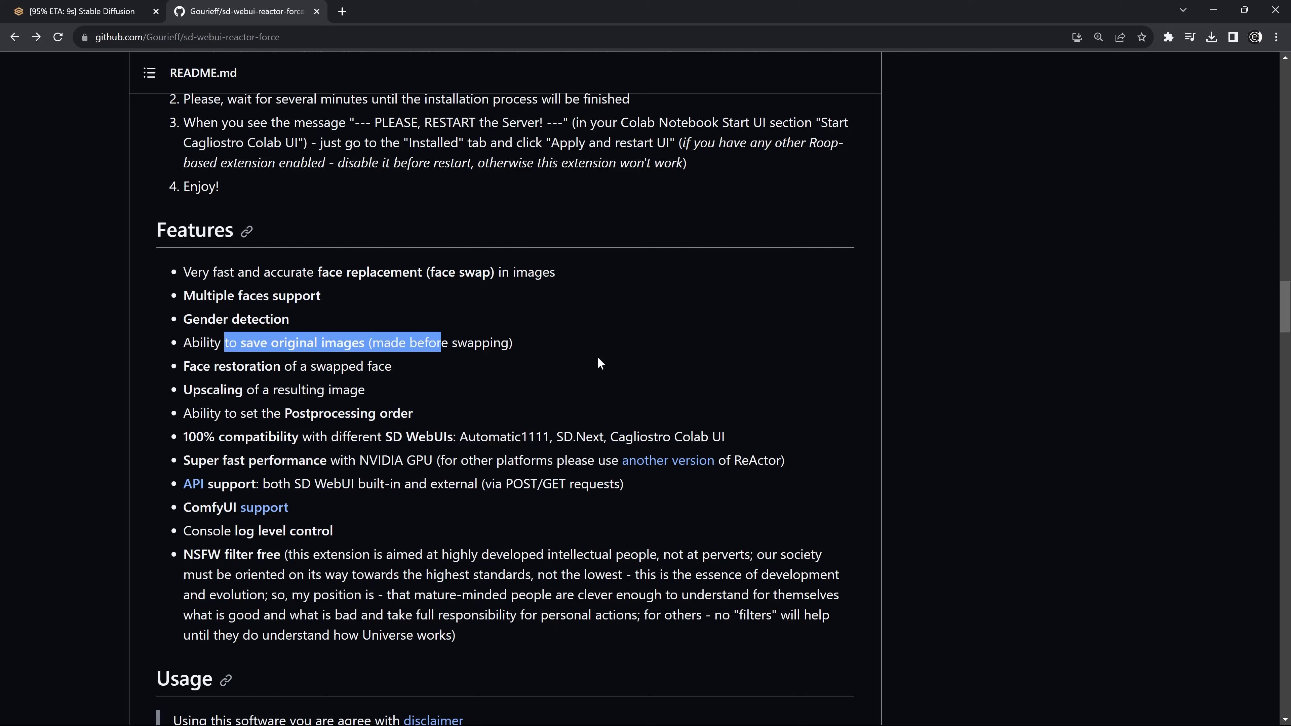
left_click(555, 355)
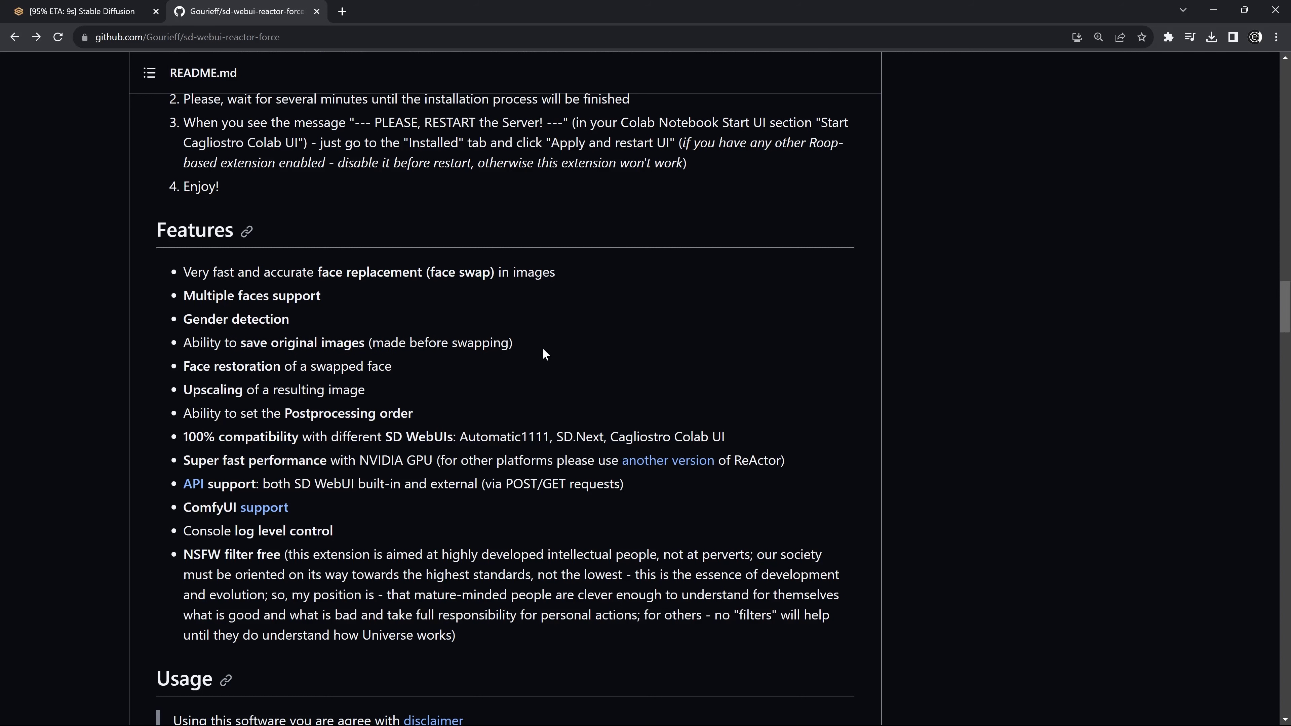
left_click_drag(389, 367, 218, 369)
left_click(403, 376)
scroll(407, 374, "down", 1)
left_click_drag(368, 324, 191, 325)
left_click(418, 340)
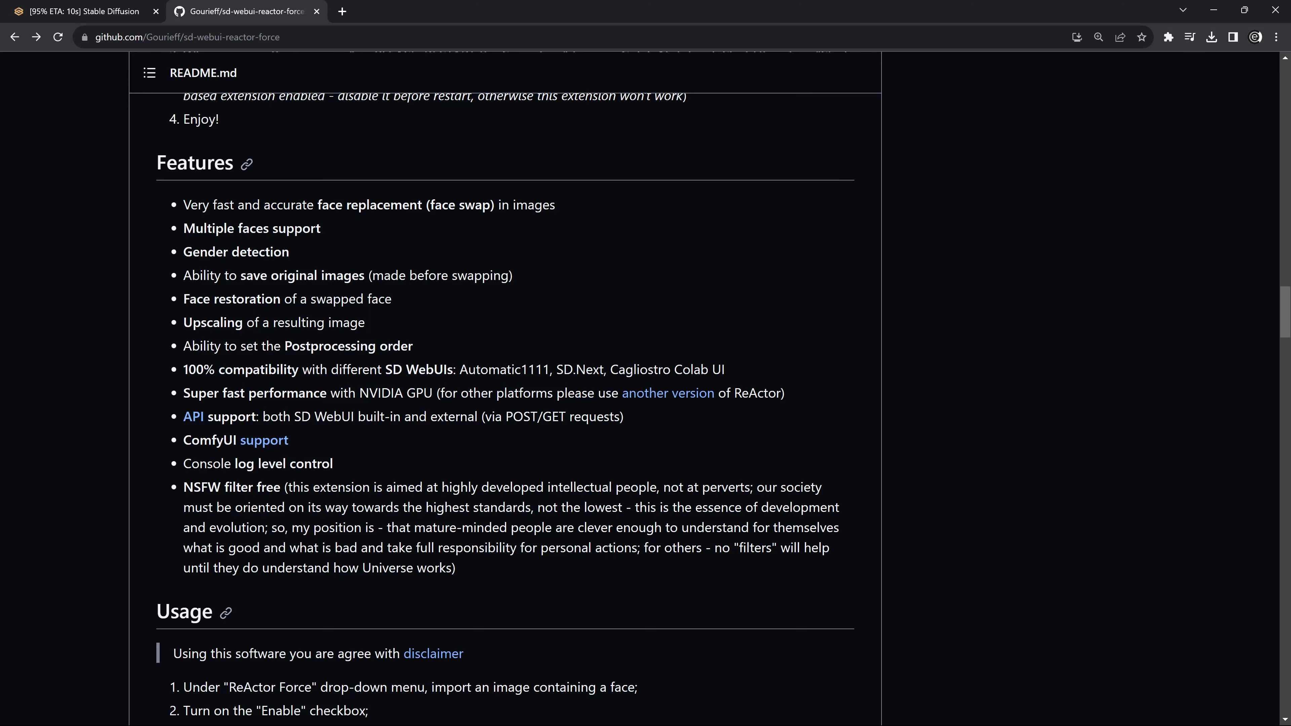
left_click_drag(418, 341, 376, 487)
scroll(376, 487, "down", 1)
left_click(388, 387)
left_click_drag(388, 381, 182, 375)
left_click(306, 372)
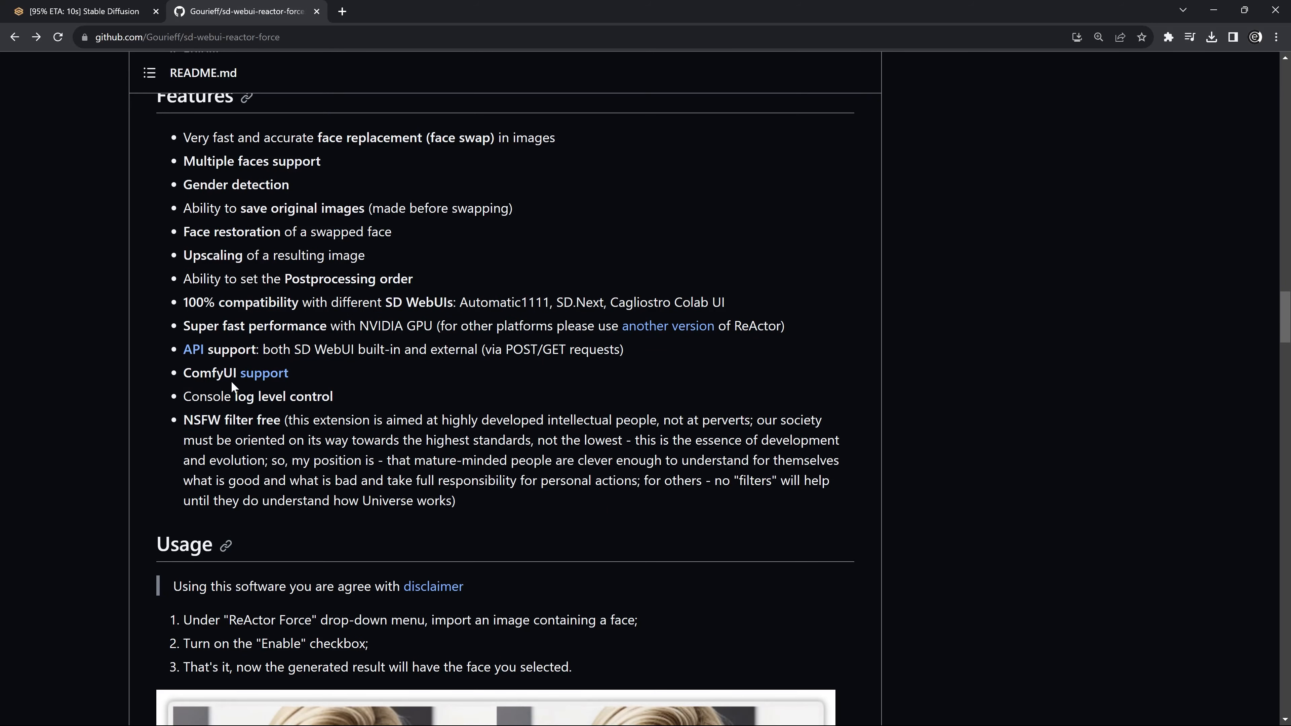
key("ctrl+w")
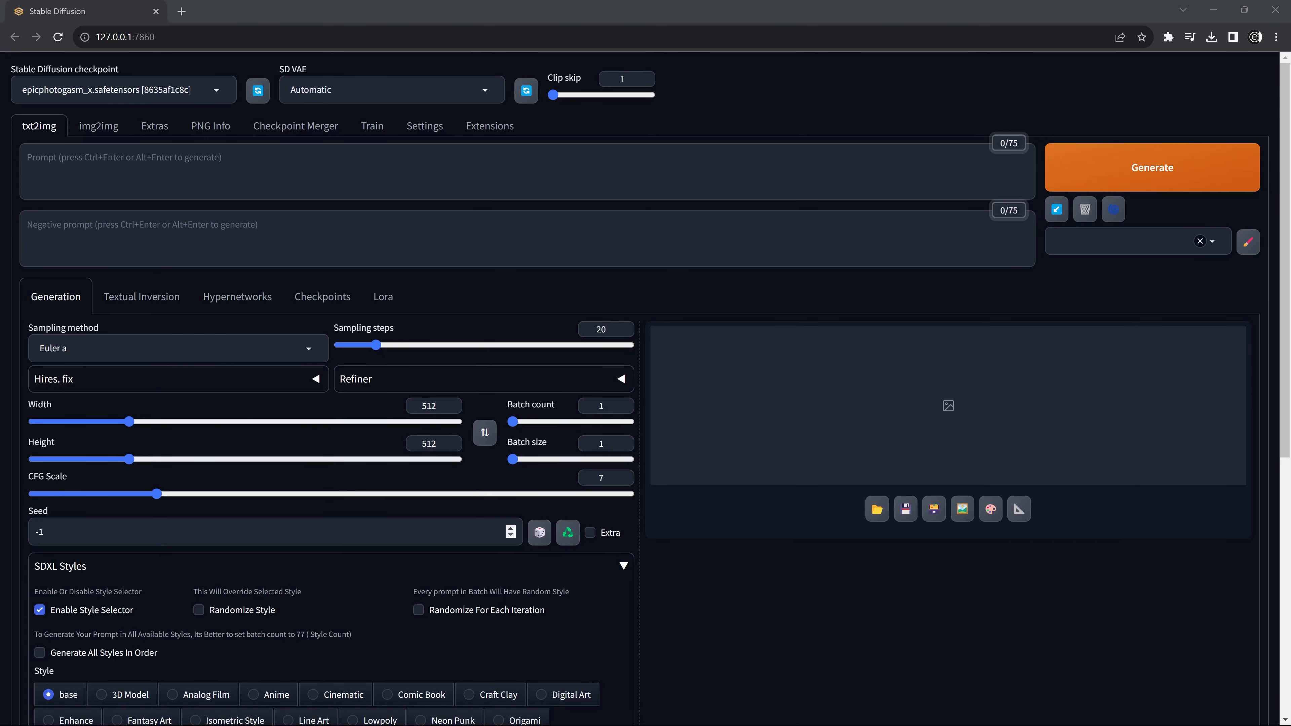
- Collapse the SDXL Styles section and open the choices for the txt2img sampling method
left_click(623, 565)
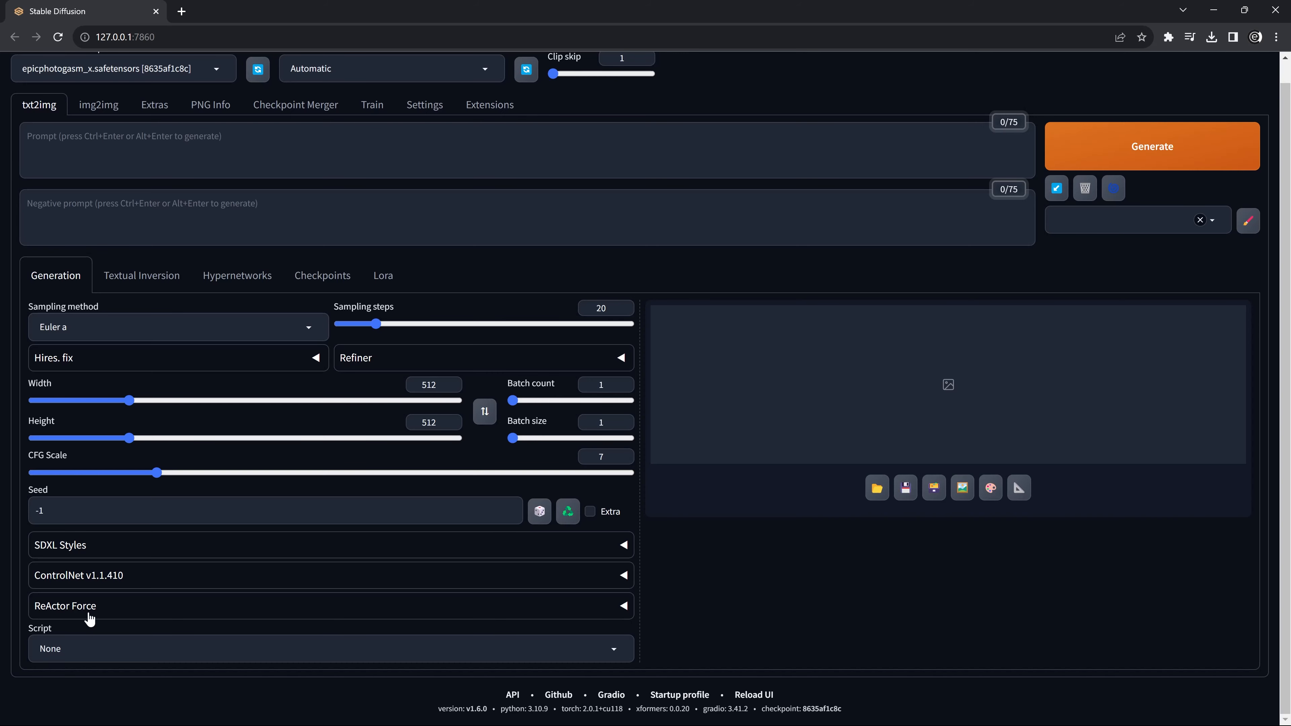
scroll(89, 619, "up", 1)
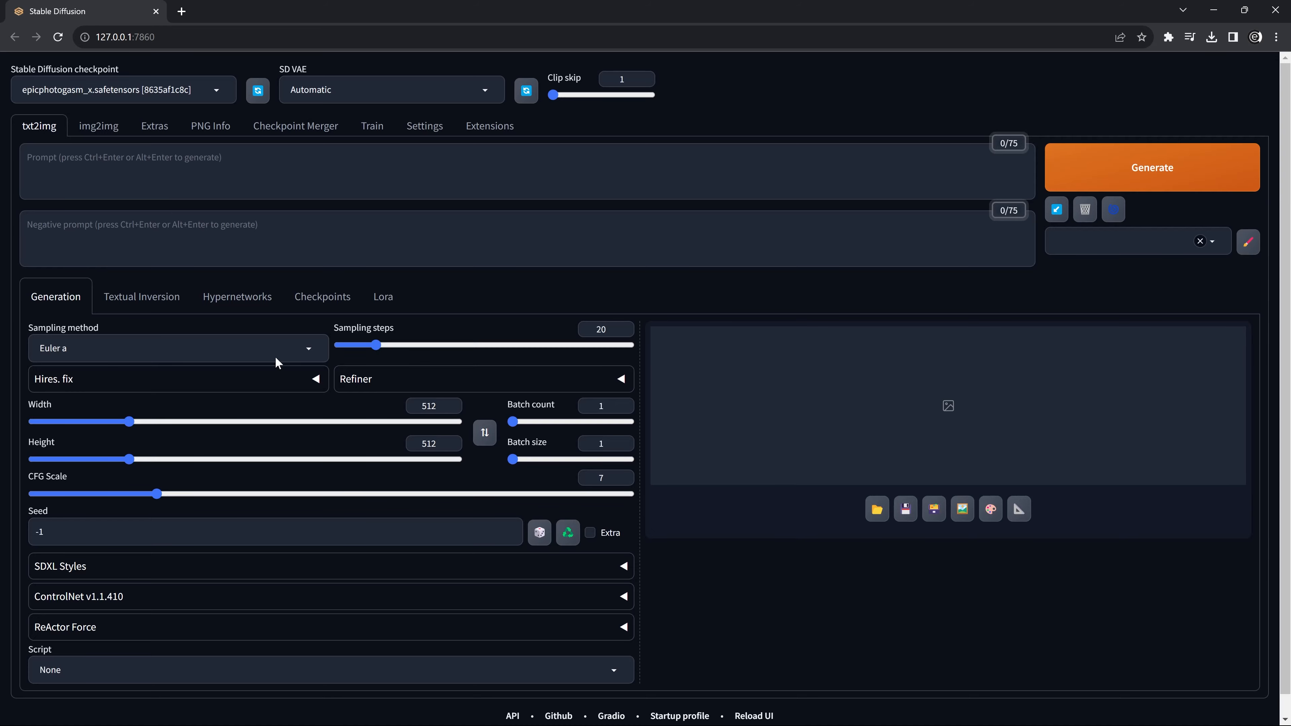
left_click(310, 350)
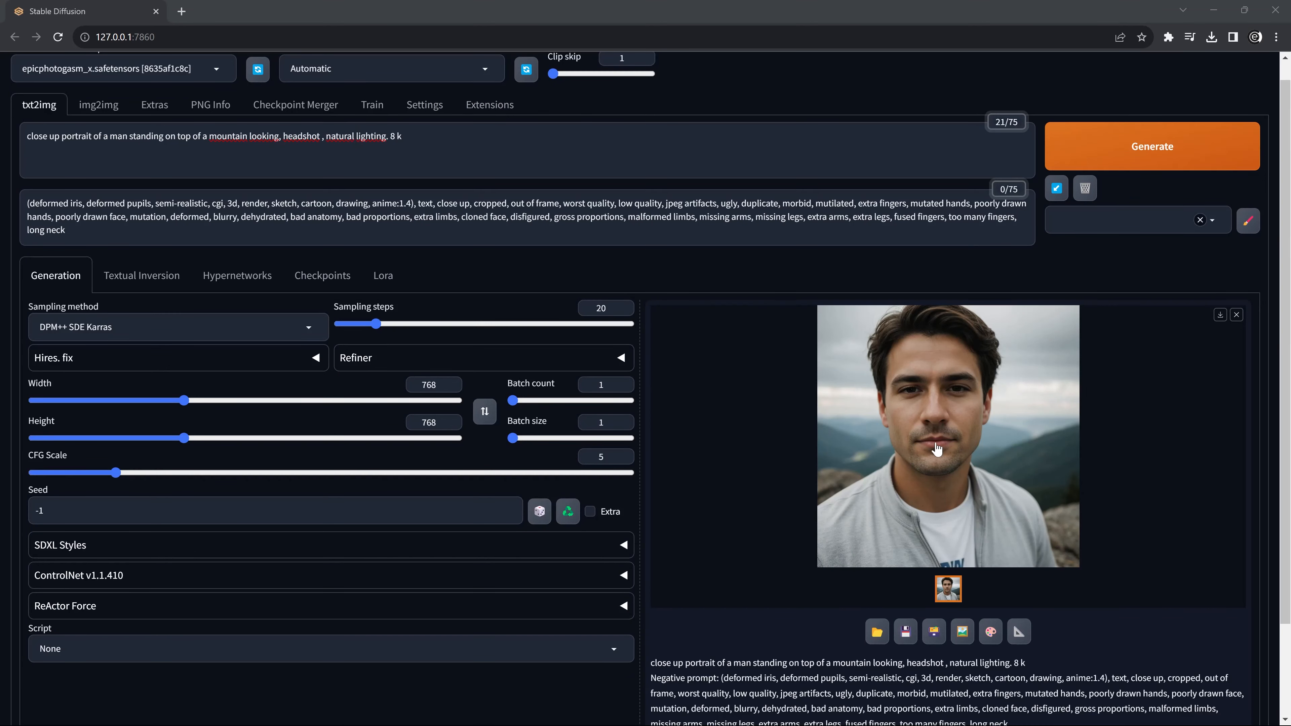
- Expand the ReActor Force section, enable the face swap, and look over its face number and face restoration options
scroll(938, 441, "down", 2)
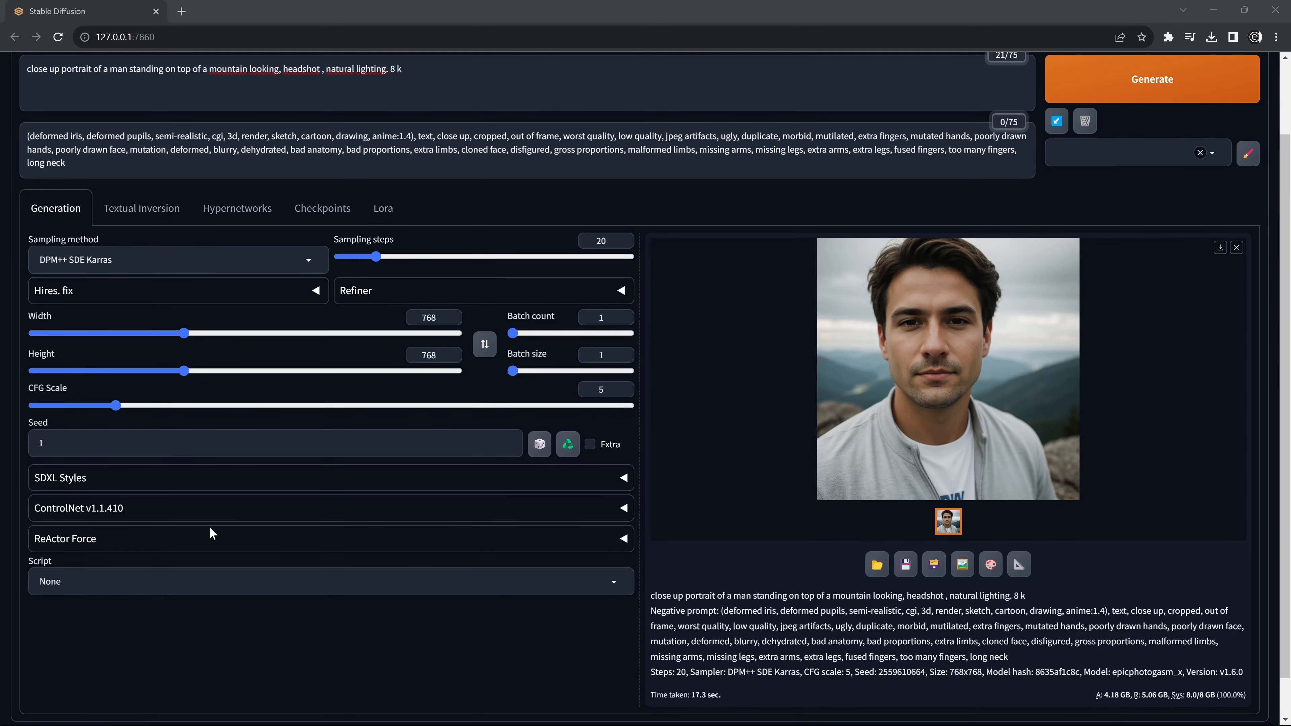
left_click(225, 536)
scroll(241, 536, "down", 3)
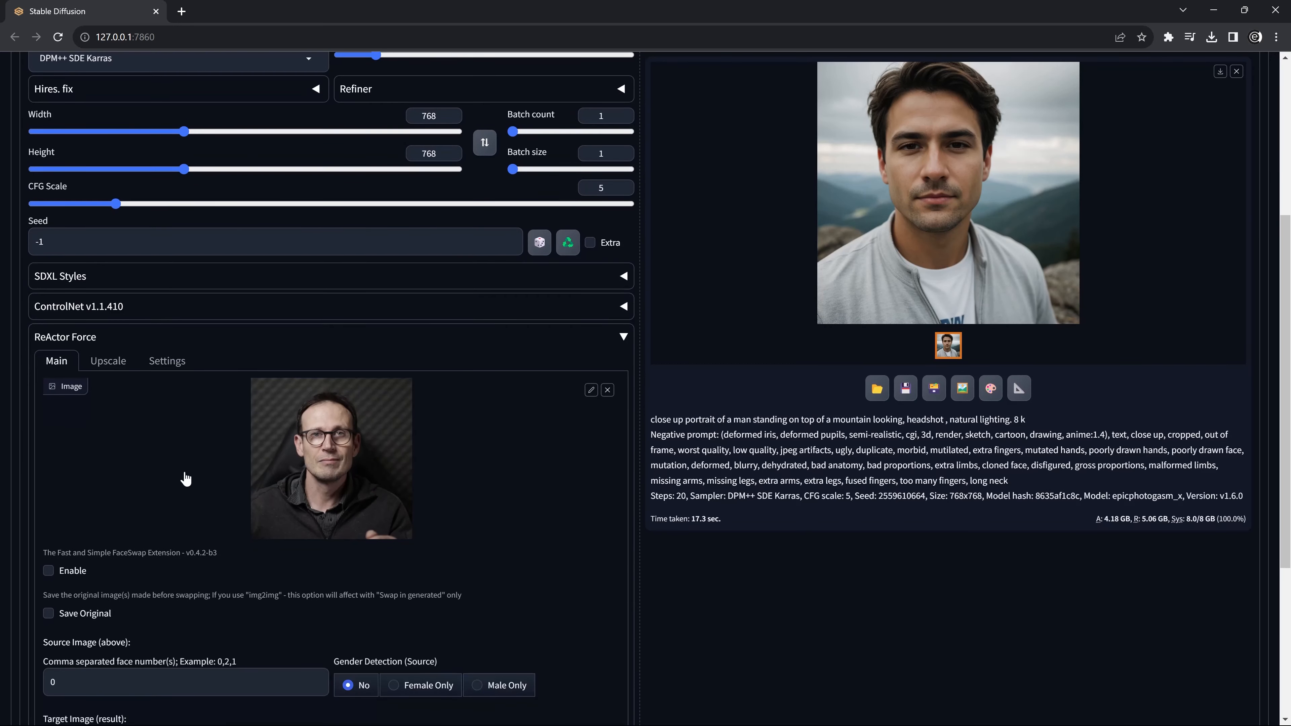
left_click(48, 570)
scroll(125, 531, "down", 3)
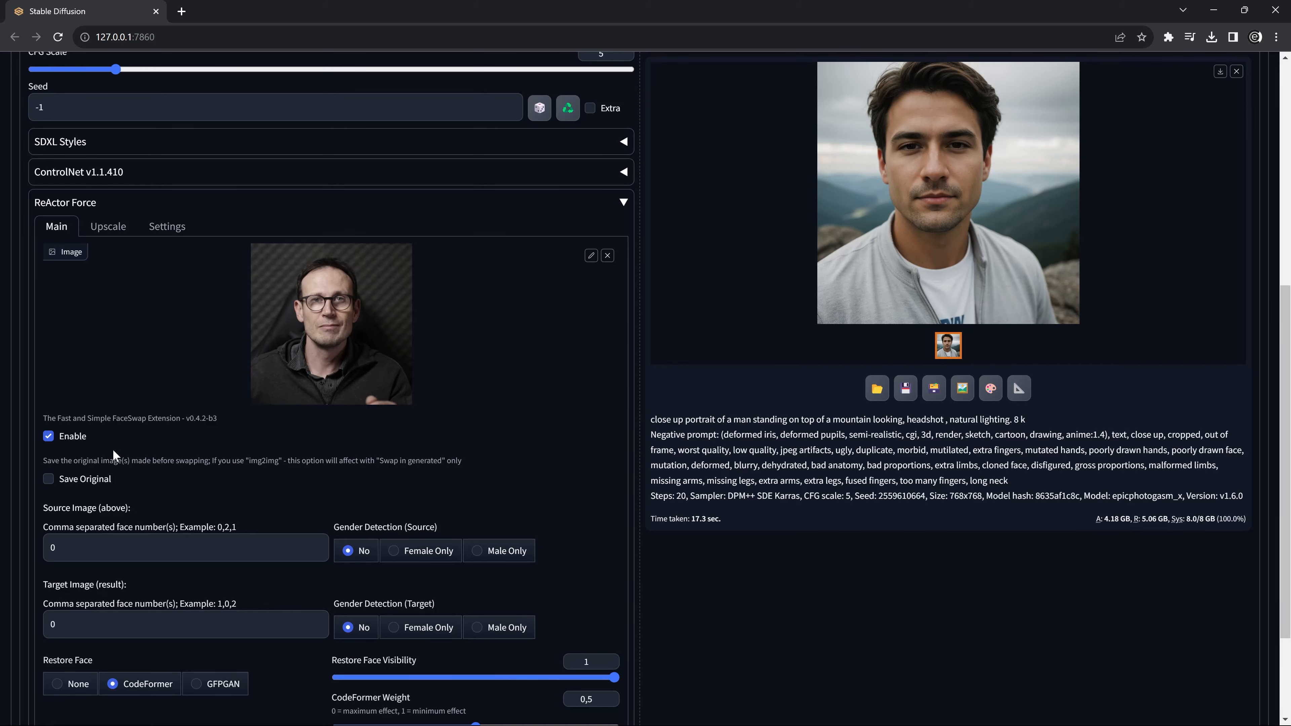
scroll(113, 449, "down", 3)
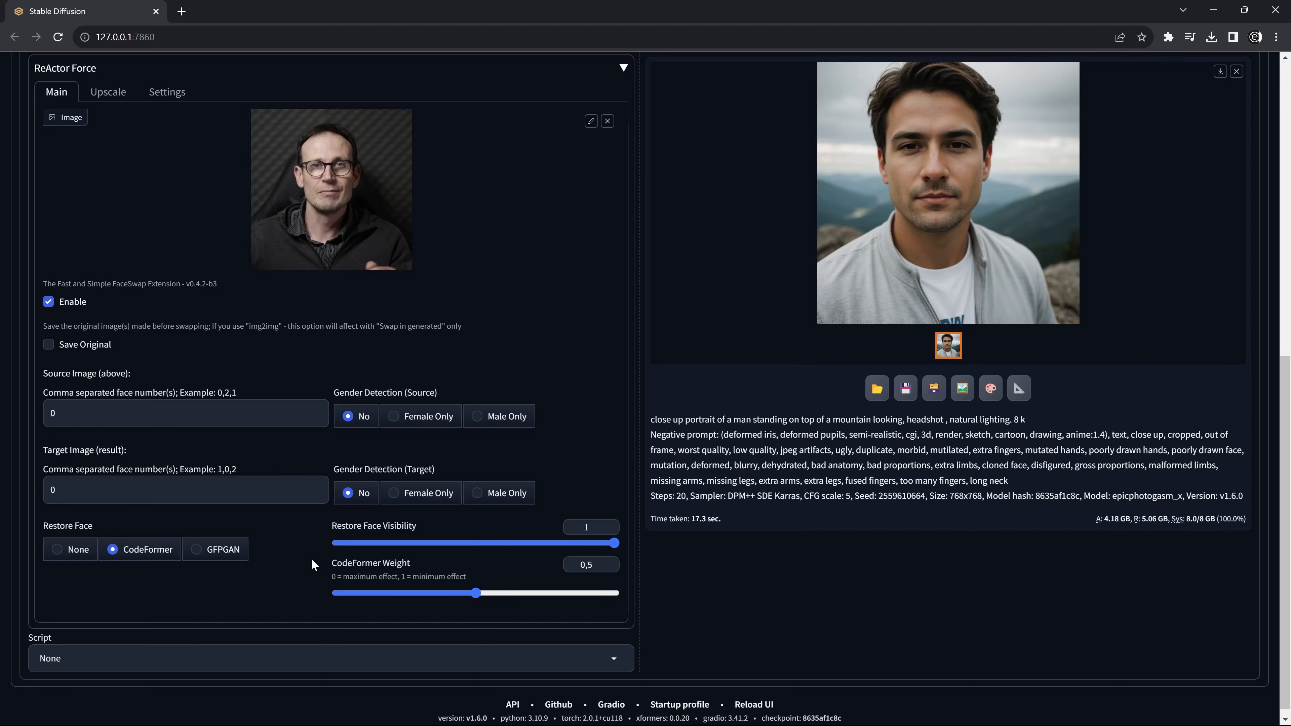
- Reuse the seed of the last generated portrait, and generate the face-swapped image and enlarge it
scroll(310, 557, "up", 10)
left_click(568, 511)
left_click(1108, 159)
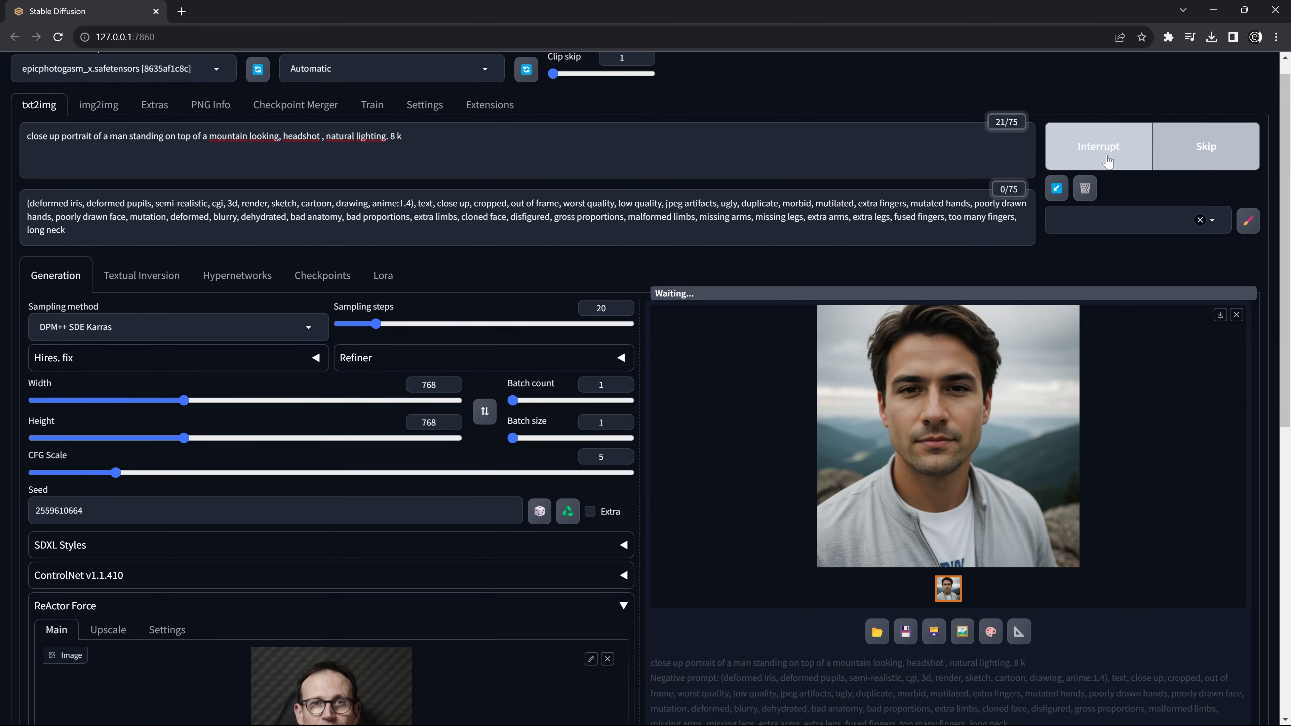
left_click(916, 413)
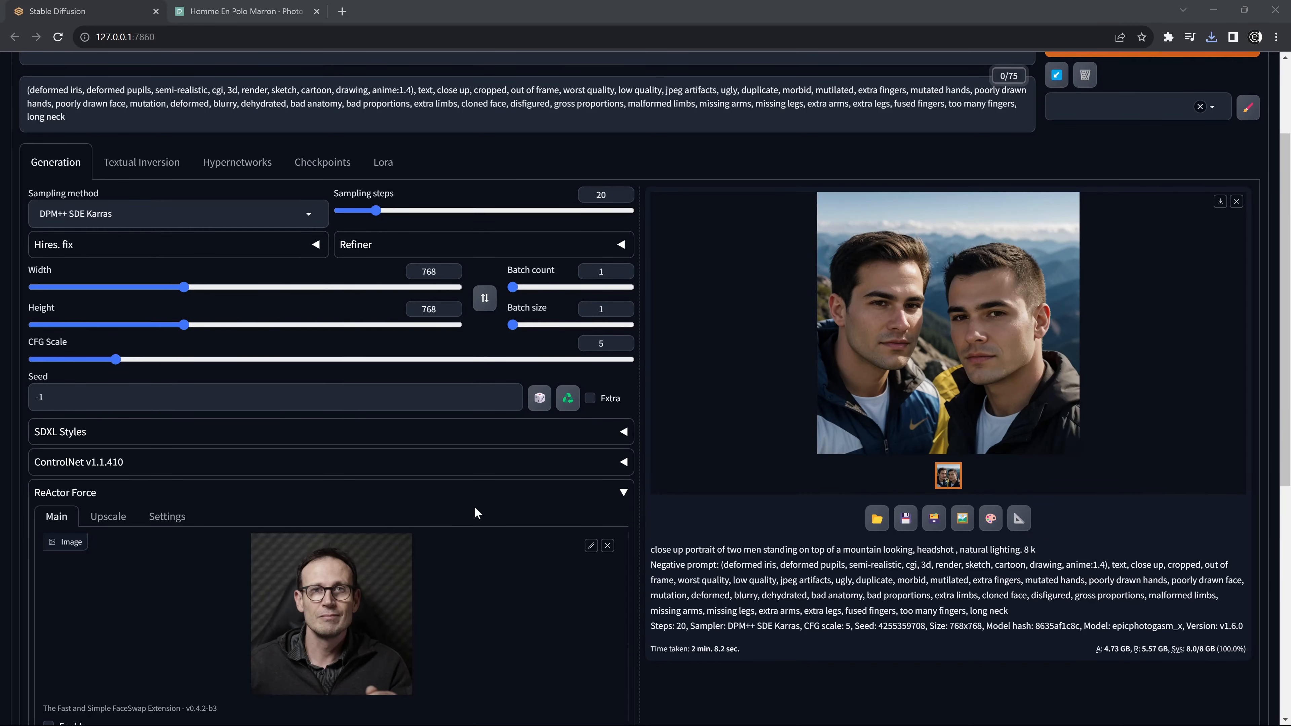
- Enable ReActor Force for the portrait of two men with target face number 1, and enlarge the output image
scroll(440, 629, "down", 3)
scroll(467, 507, "down", 2)
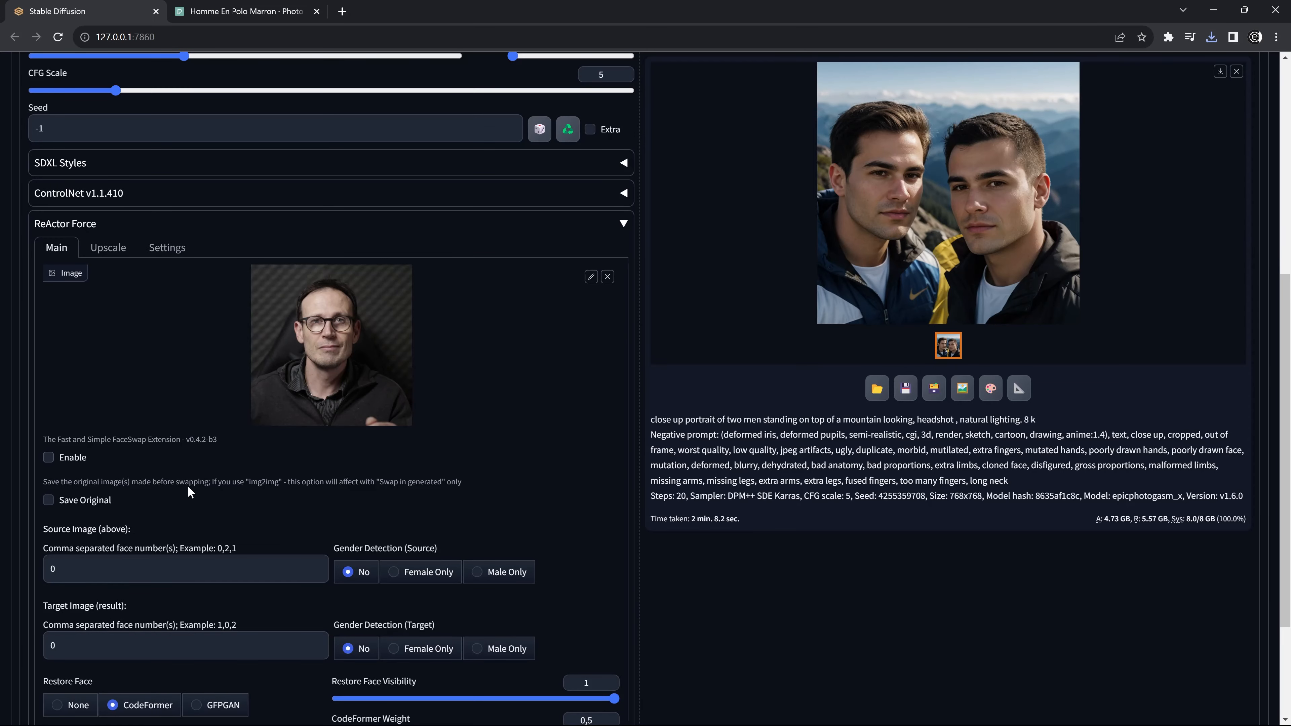
scroll(190, 492, "down", 2)
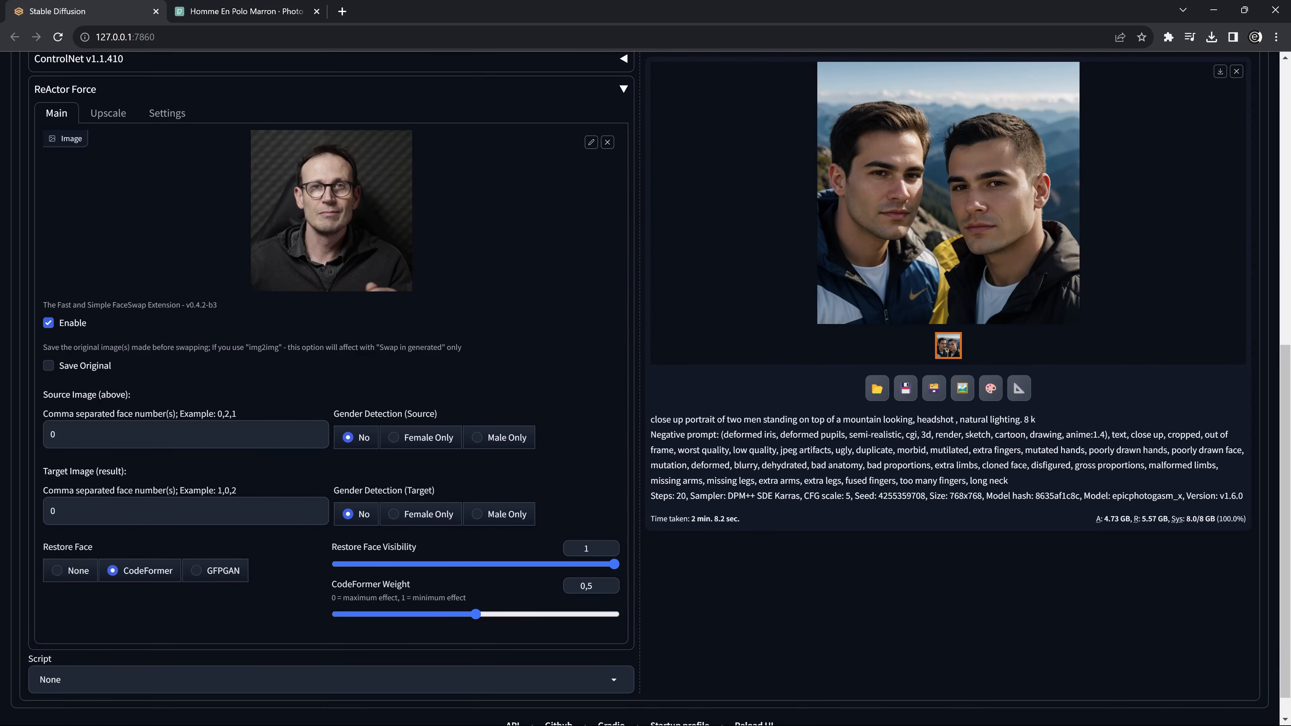
left_click_drag(64, 434, 27, 437)
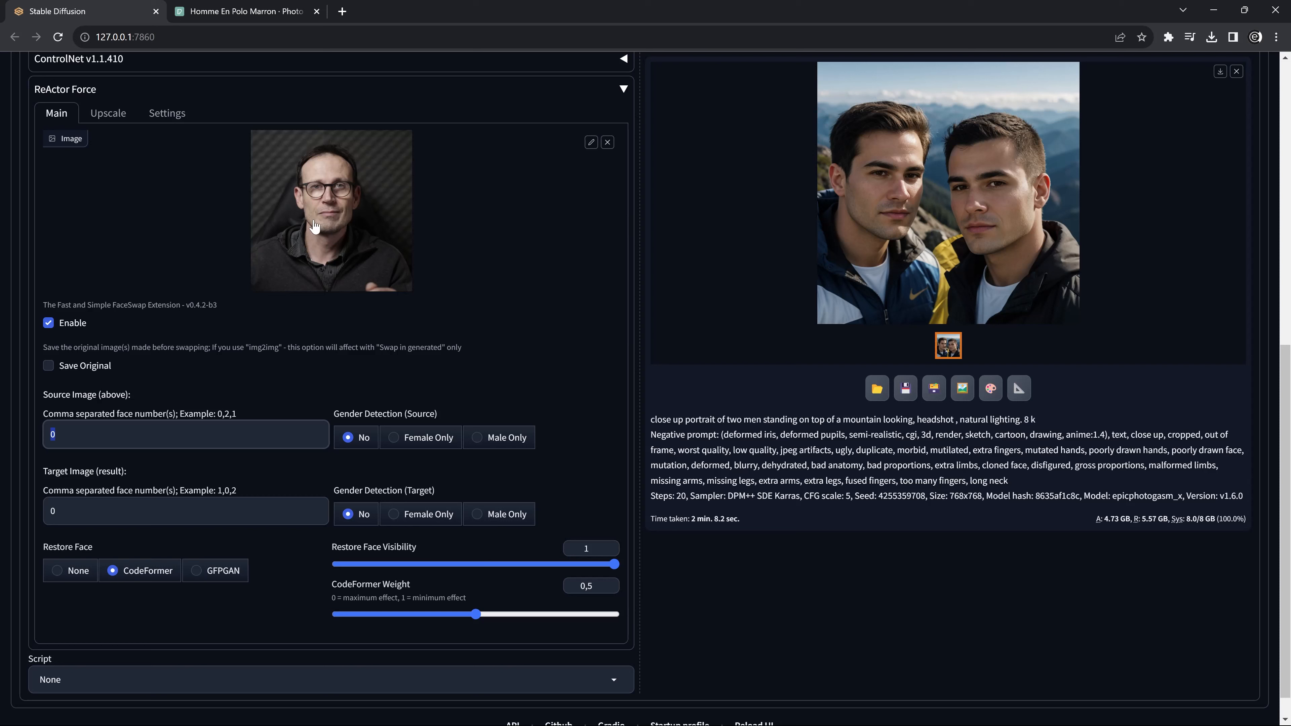
key("Tab")
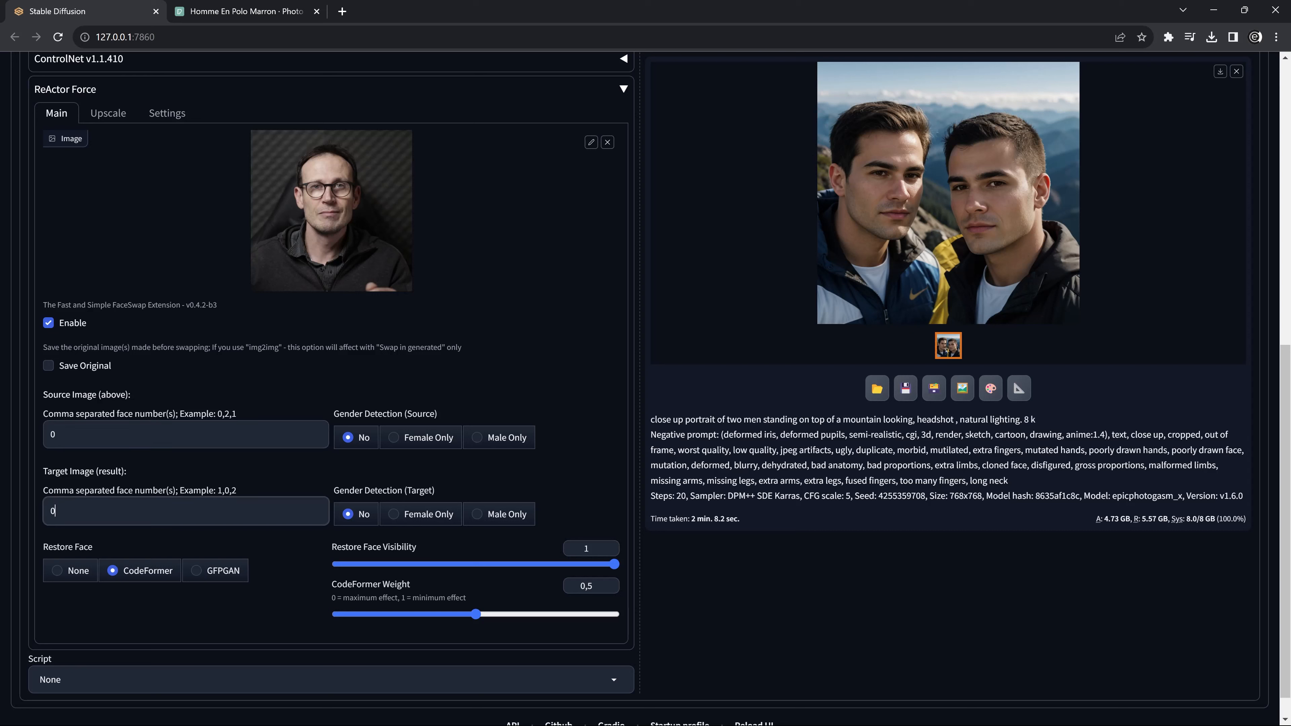
left_click_drag(56, 510, 30, 507)
type("1")
scroll(972, 468, "up", 6)
left_click(965, 438)
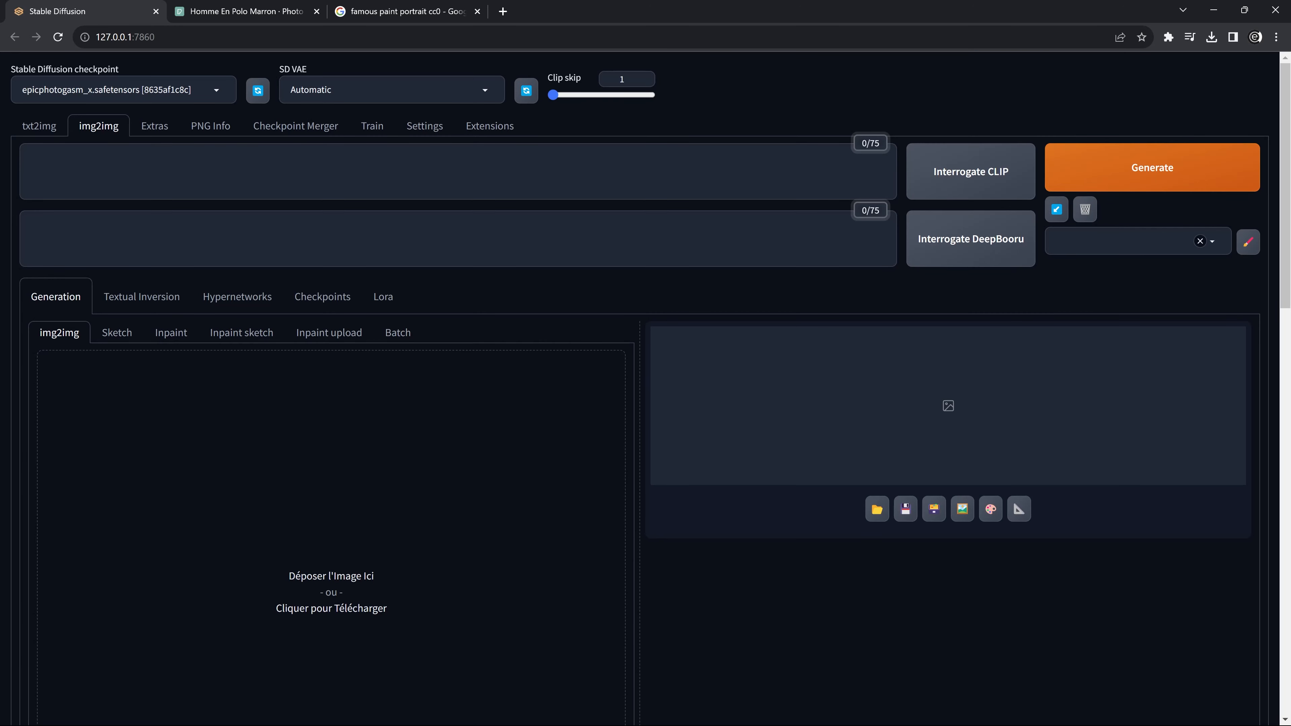
- Load the bearded man's portrait into img2img with both prompts empty, and match the output size to it at 768 × 768
left_click(29, 157)
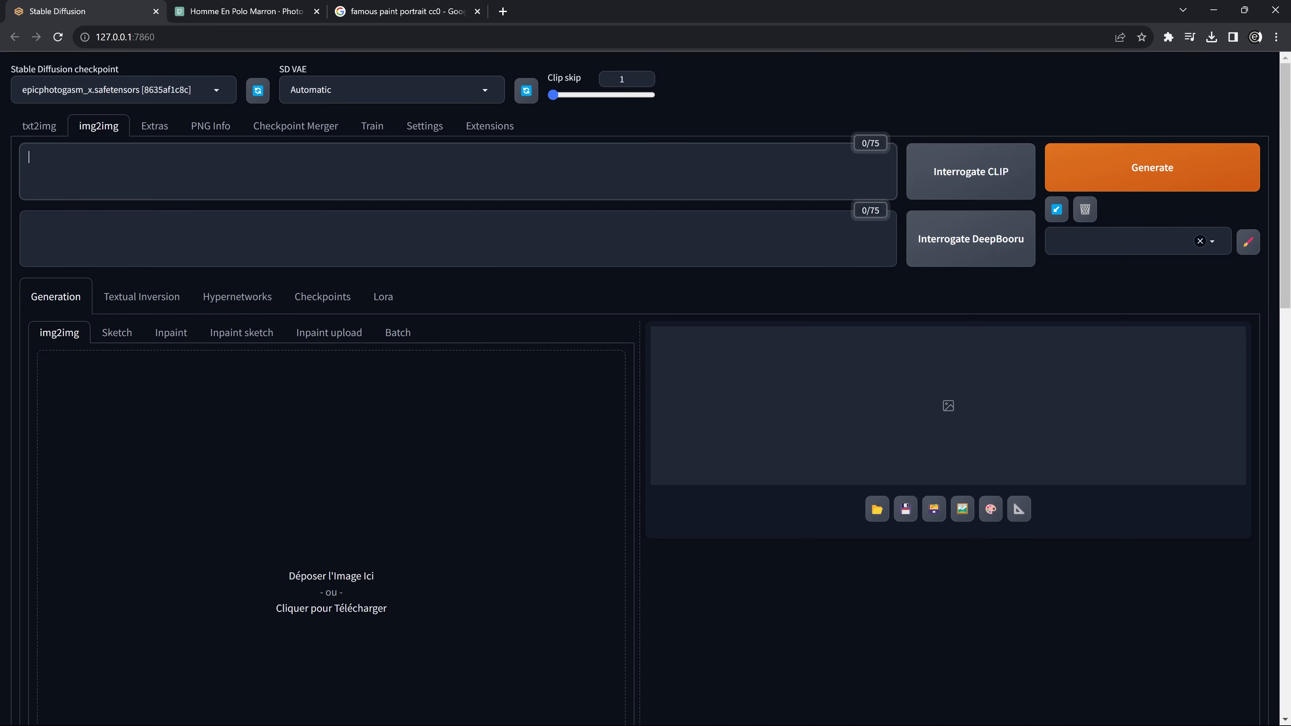
left_click(29, 225)
scroll(155, 230, "down", 3)
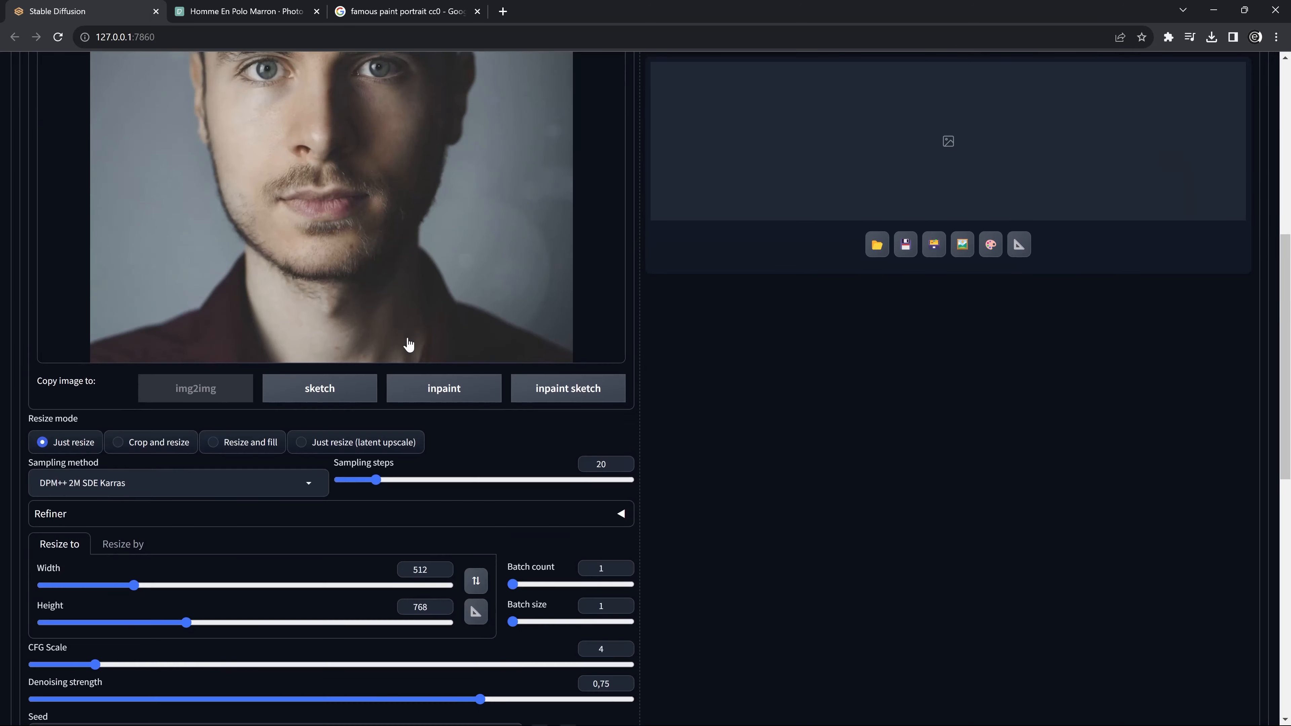
scroll(409, 341, "down", 2)
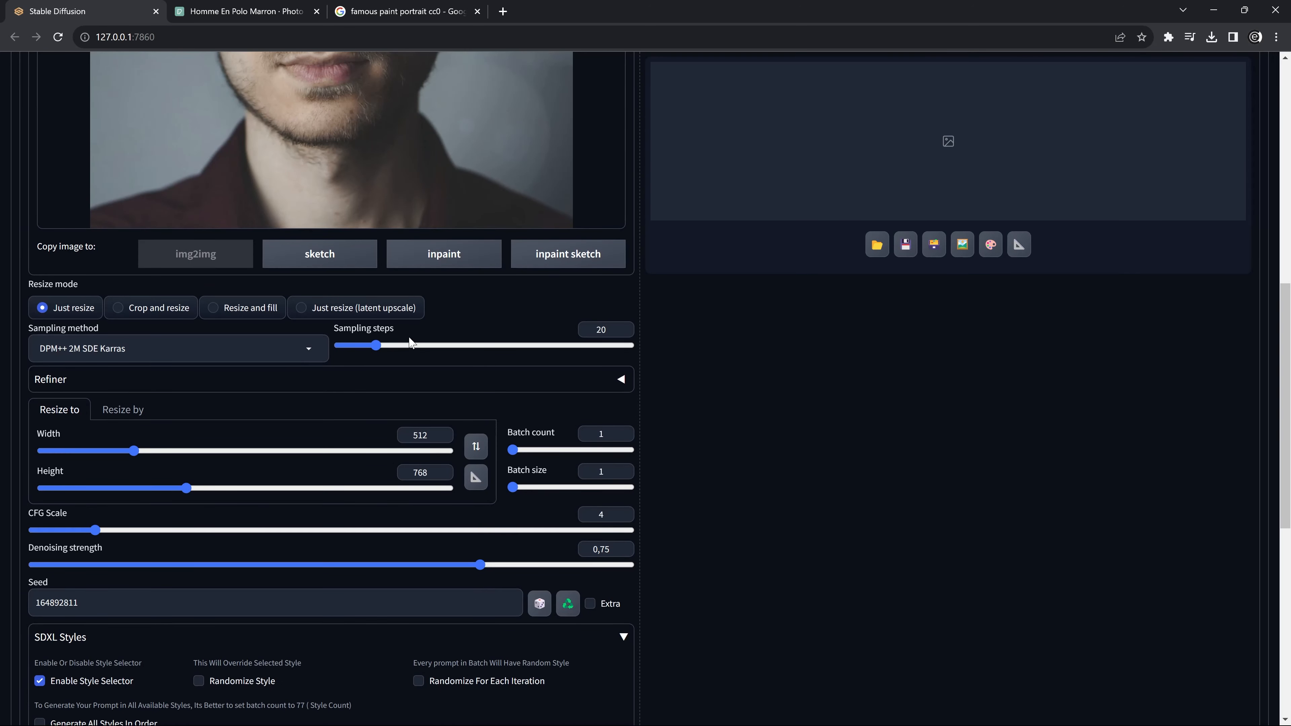
scroll(411, 341, "up", 2)
left_click(476, 611)
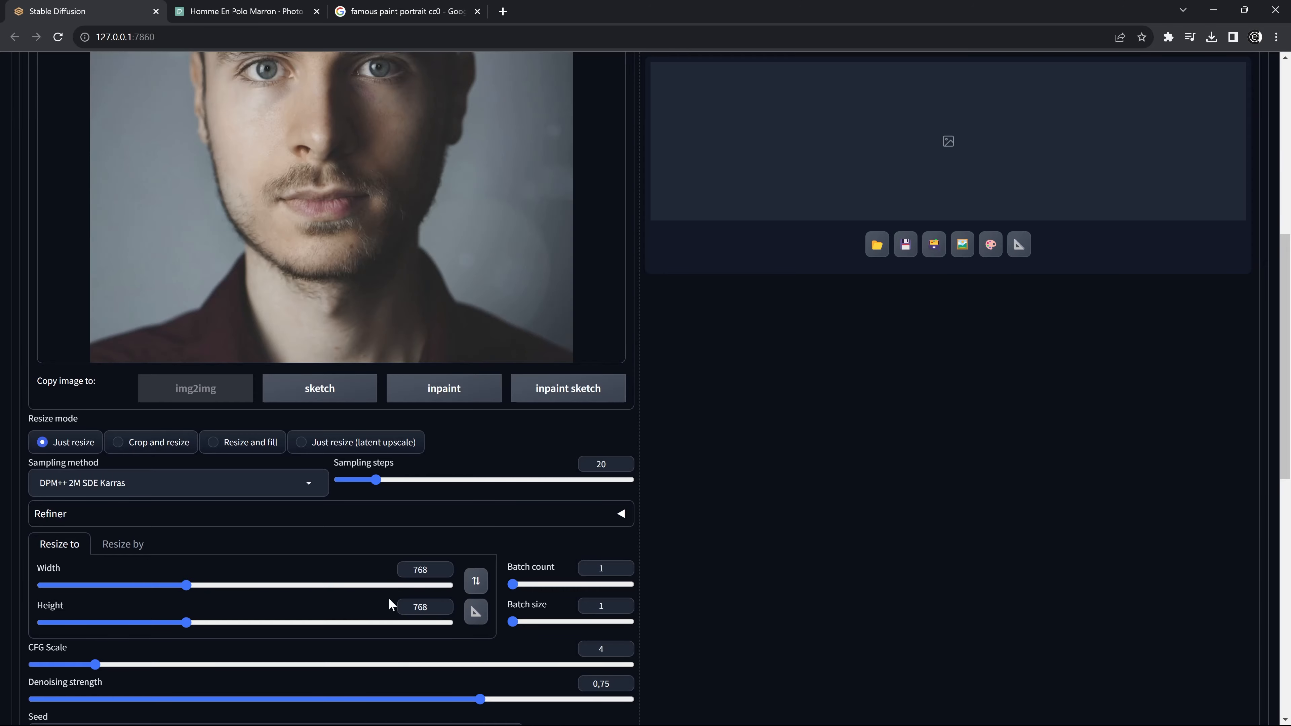
- Set the denoising strength to 0 and the seed to -1, collapse SDXL Styles, and expand the ReActor Force section
scroll(384, 508, "down", 2)
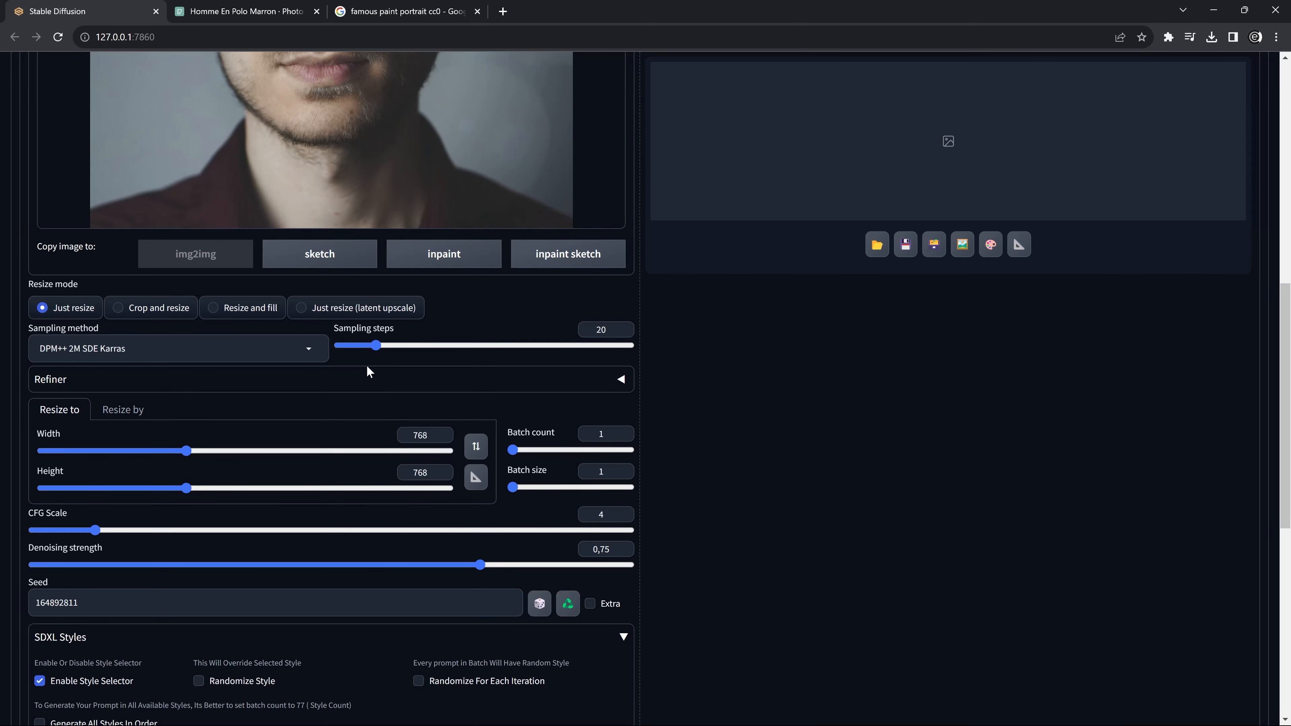
scroll(305, 416, "down", 2)
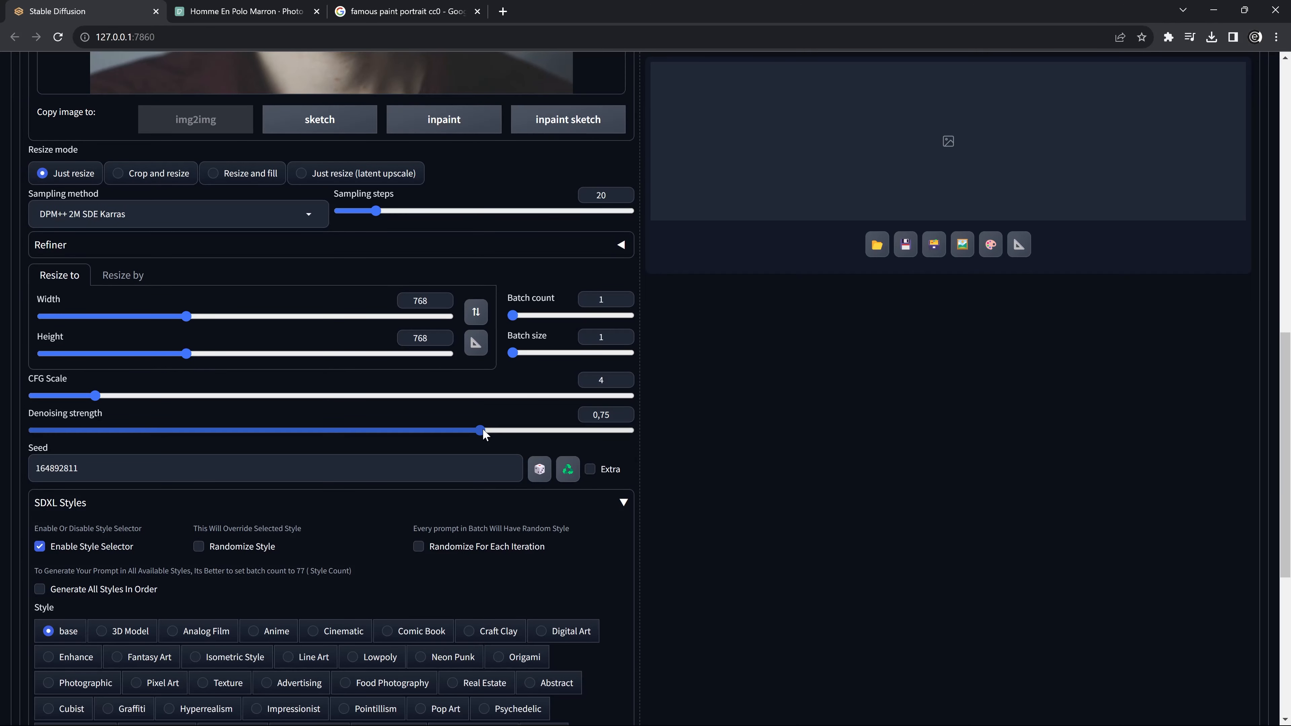
left_click_drag(482, 430, 34, 430)
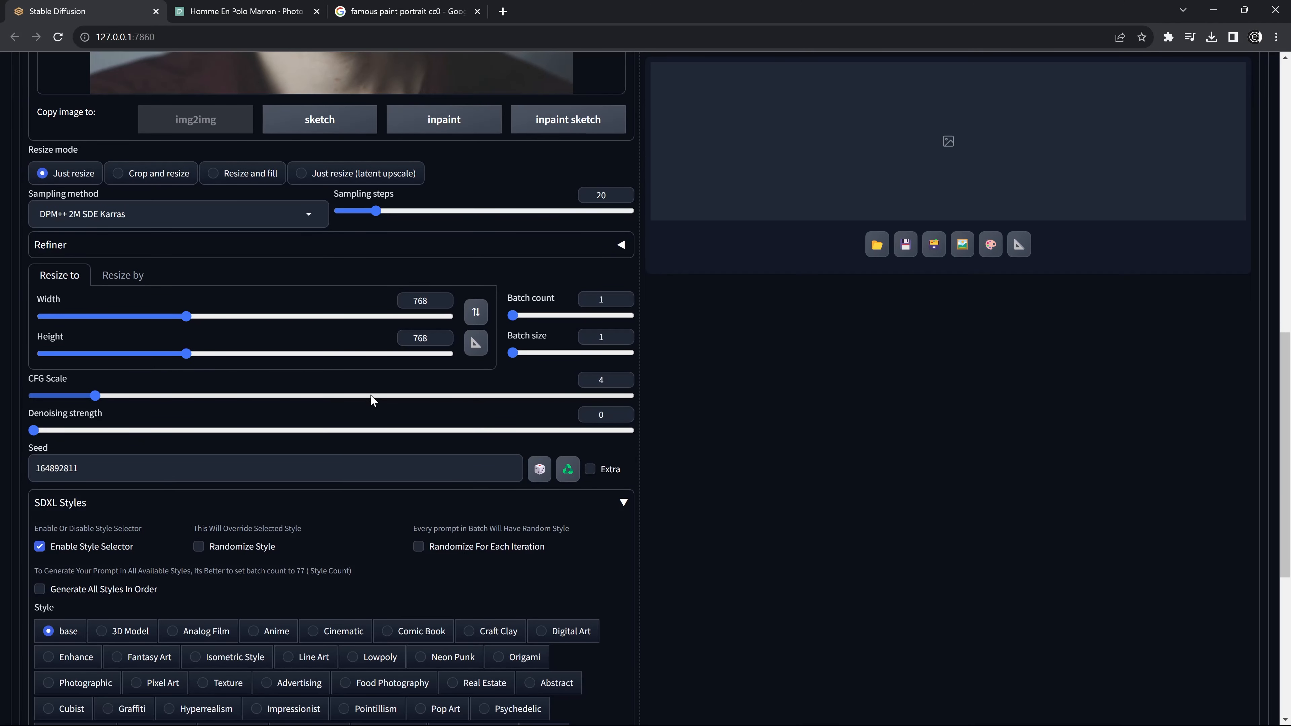
left_click(209, 505)
left_click(163, 610)
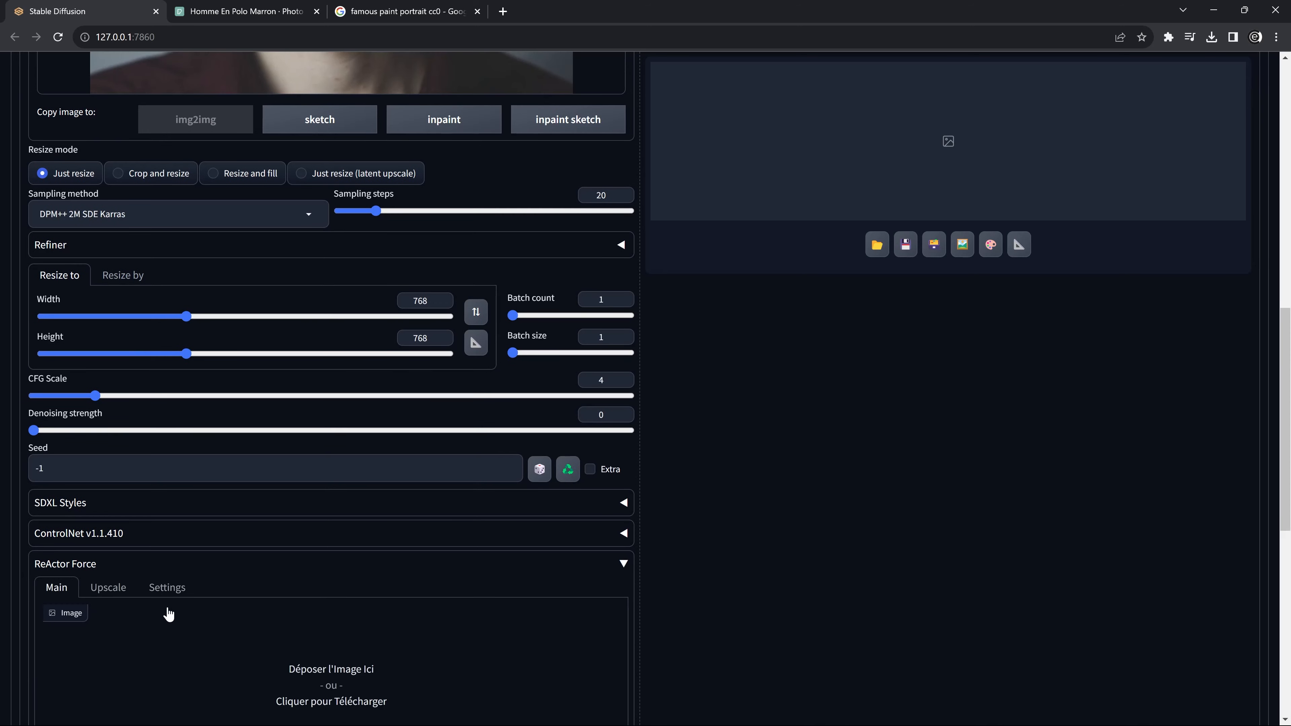
- Load the photo of the man with glasses as the ReActor Force source image and enable the face swap
scroll(252, 595, "down", 2)
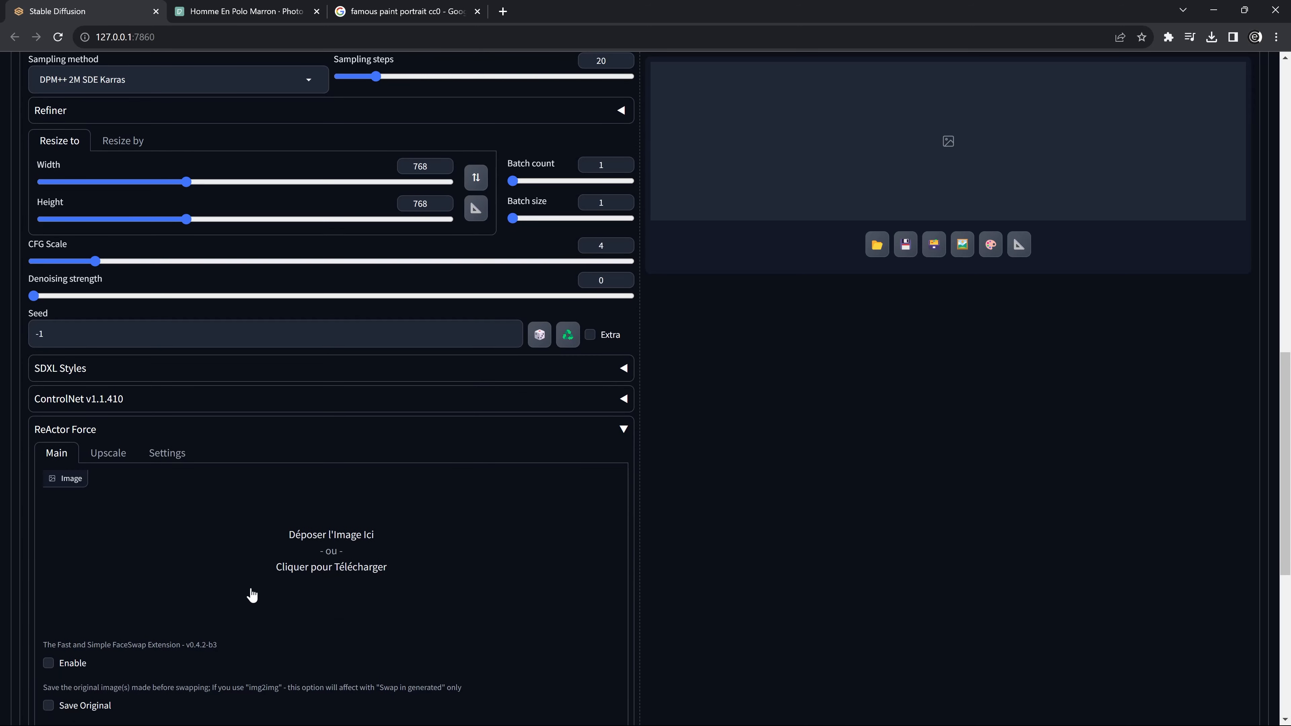
left_click(332, 558)
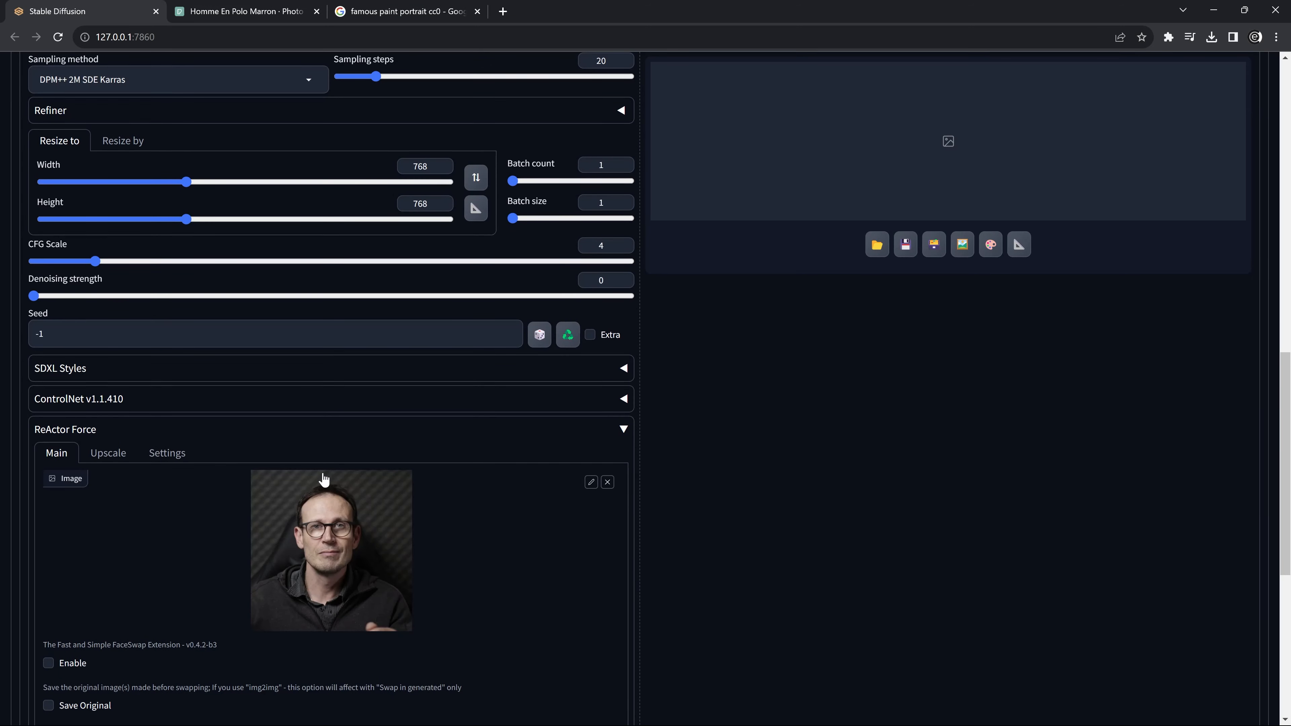
scroll(489, 519, "down", 3)
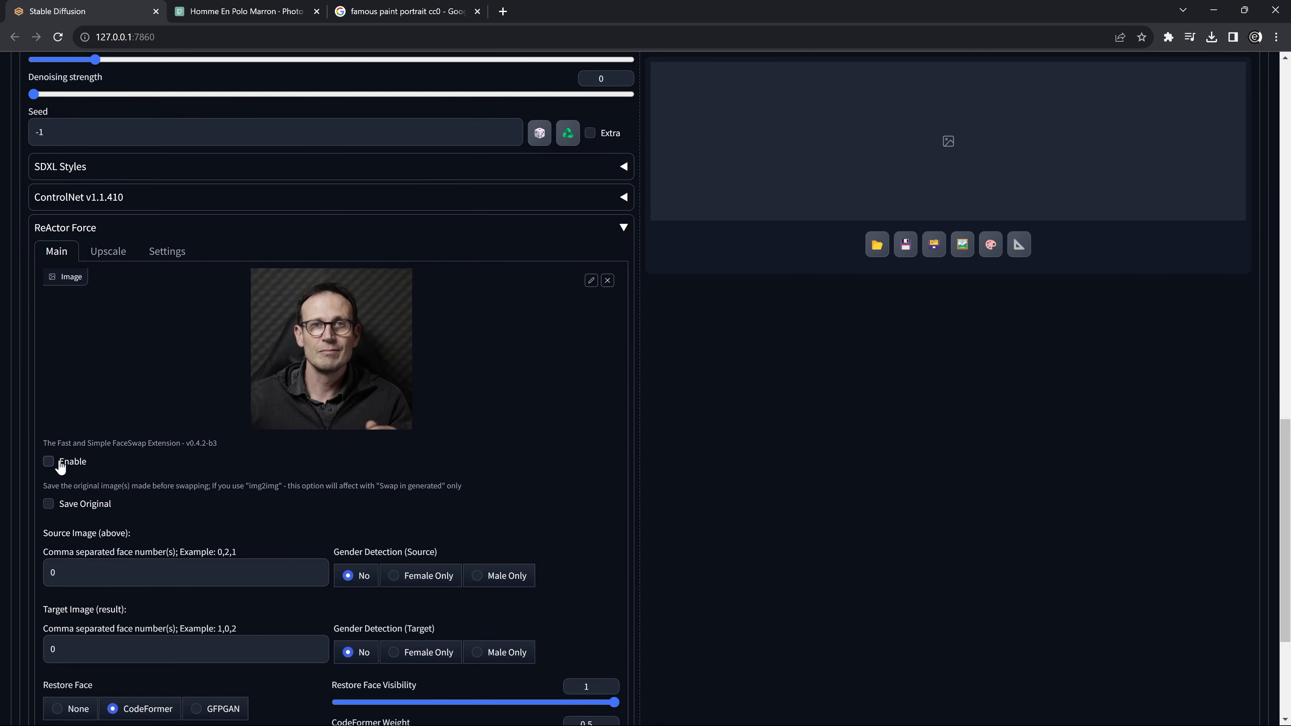
left_click(49, 461)
scroll(492, 495, "down", 4)
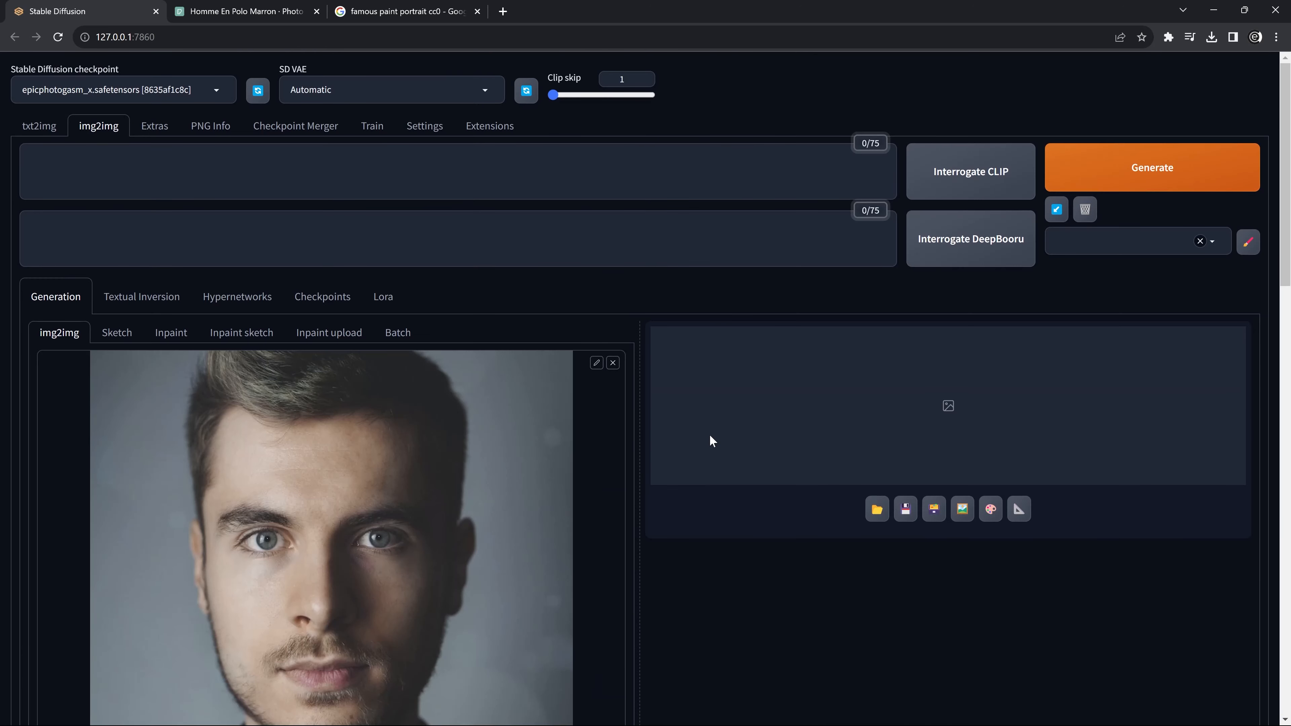
- Generate the face-swapped img2img portrait and view the output image enlarged
left_click(1102, 173)
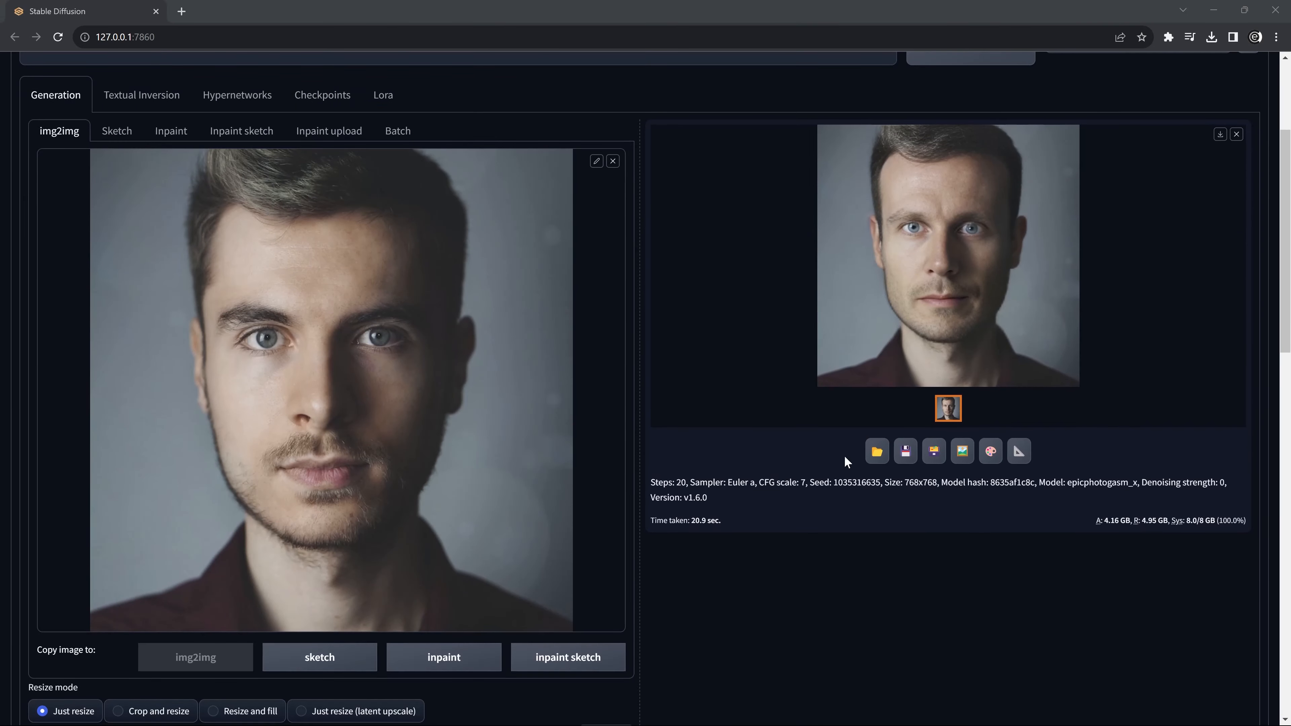
left_click(934, 303)
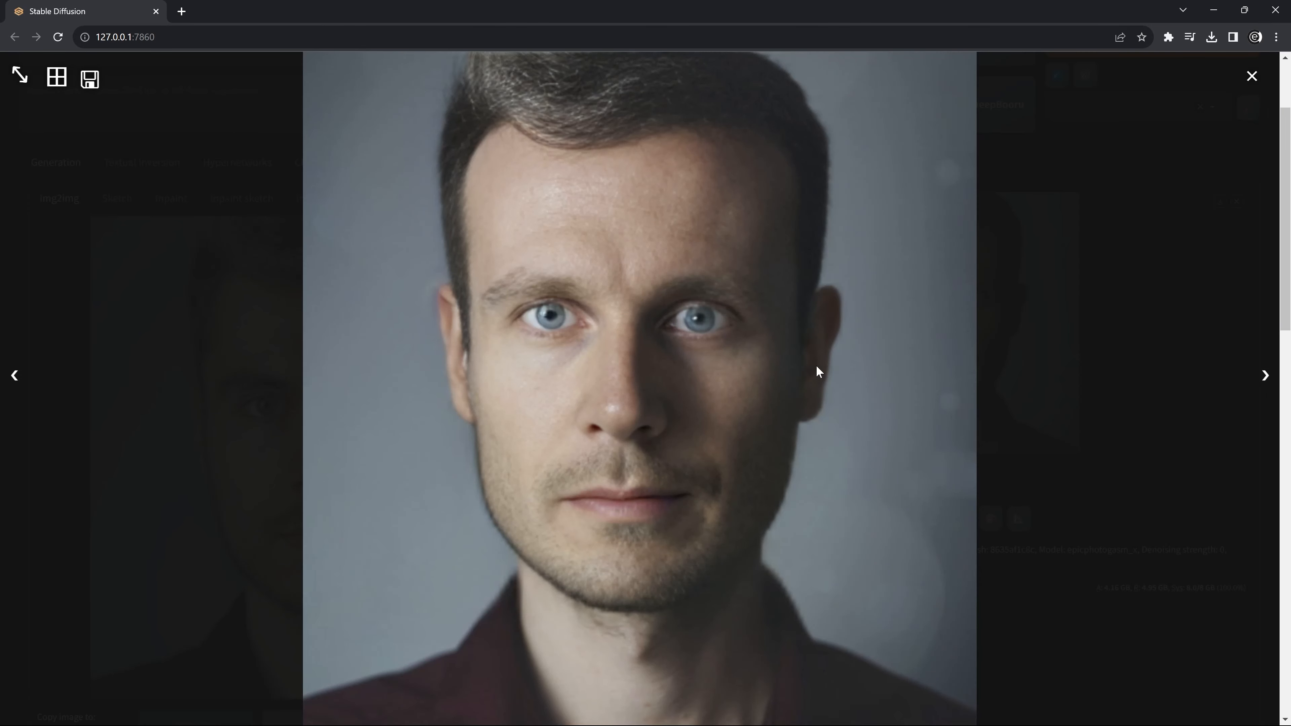
left_click(816, 366)
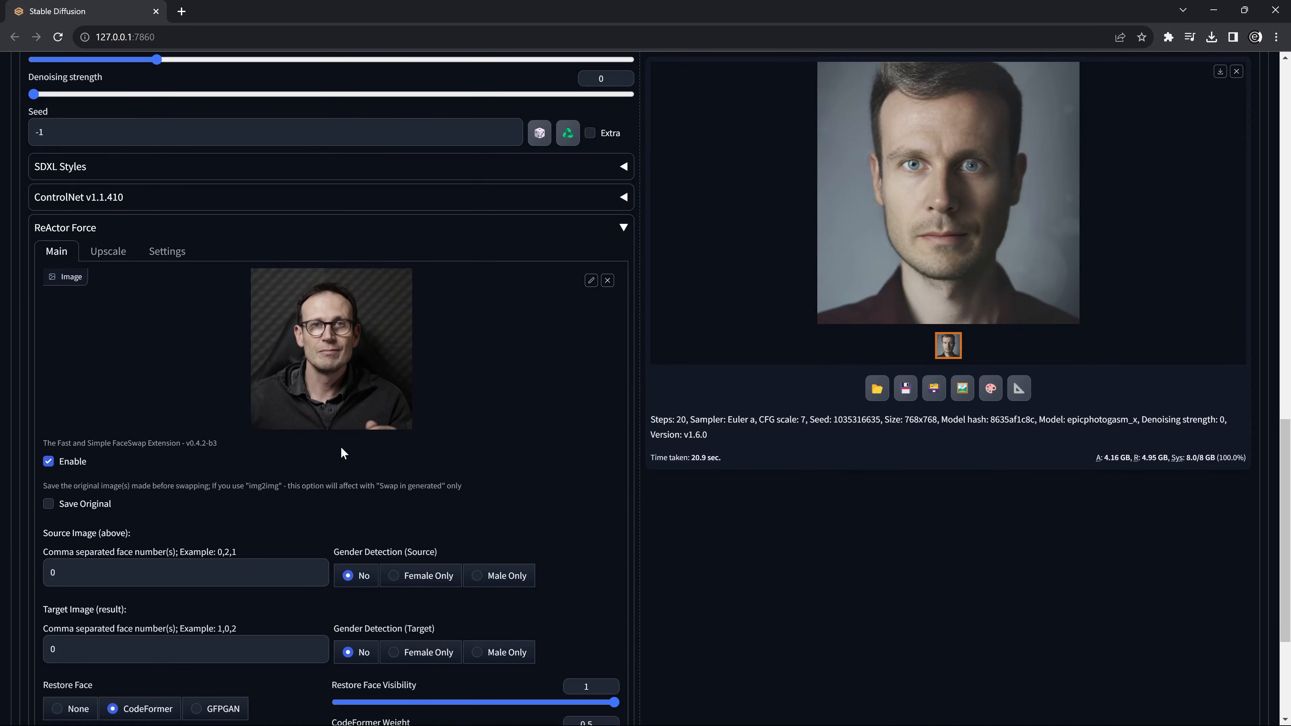
- Swap a face in the farmer couple painting using ReActor Force target face number 1, and enlarge the output image
scroll(341, 453, "down", 2)
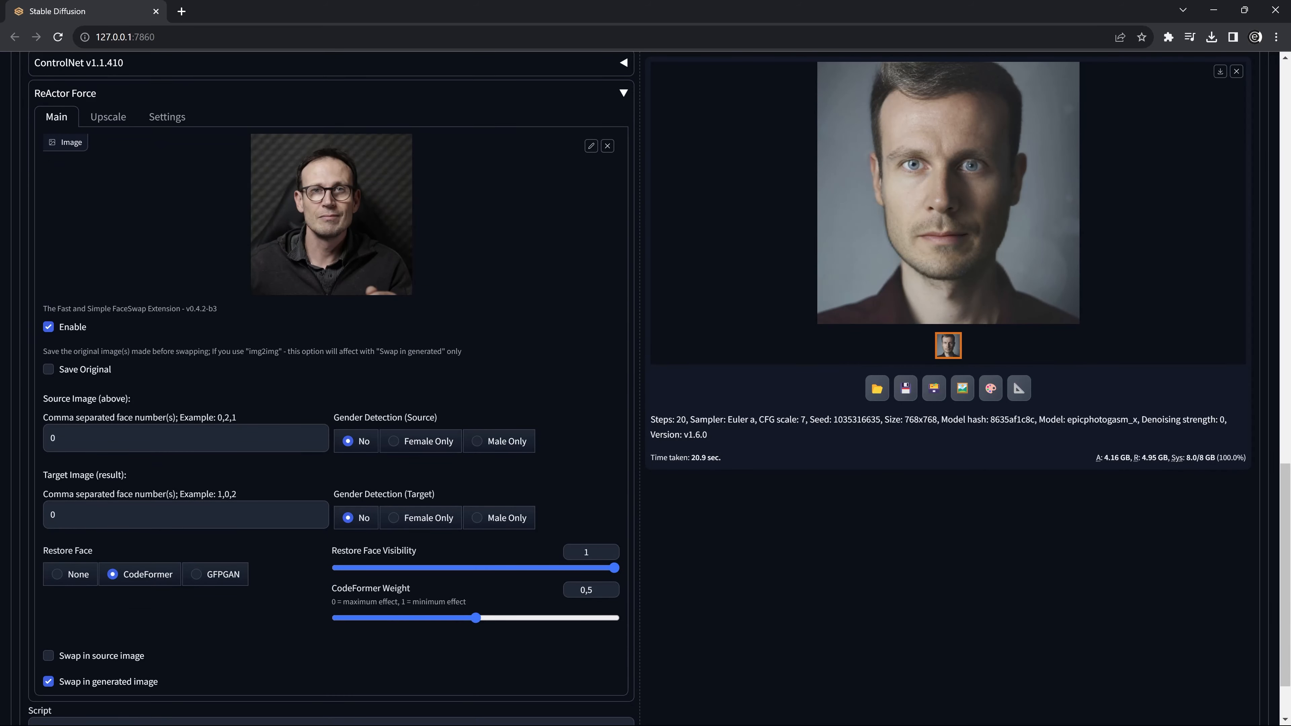
left_click_drag(71, 515, 29, 512)
type("1")
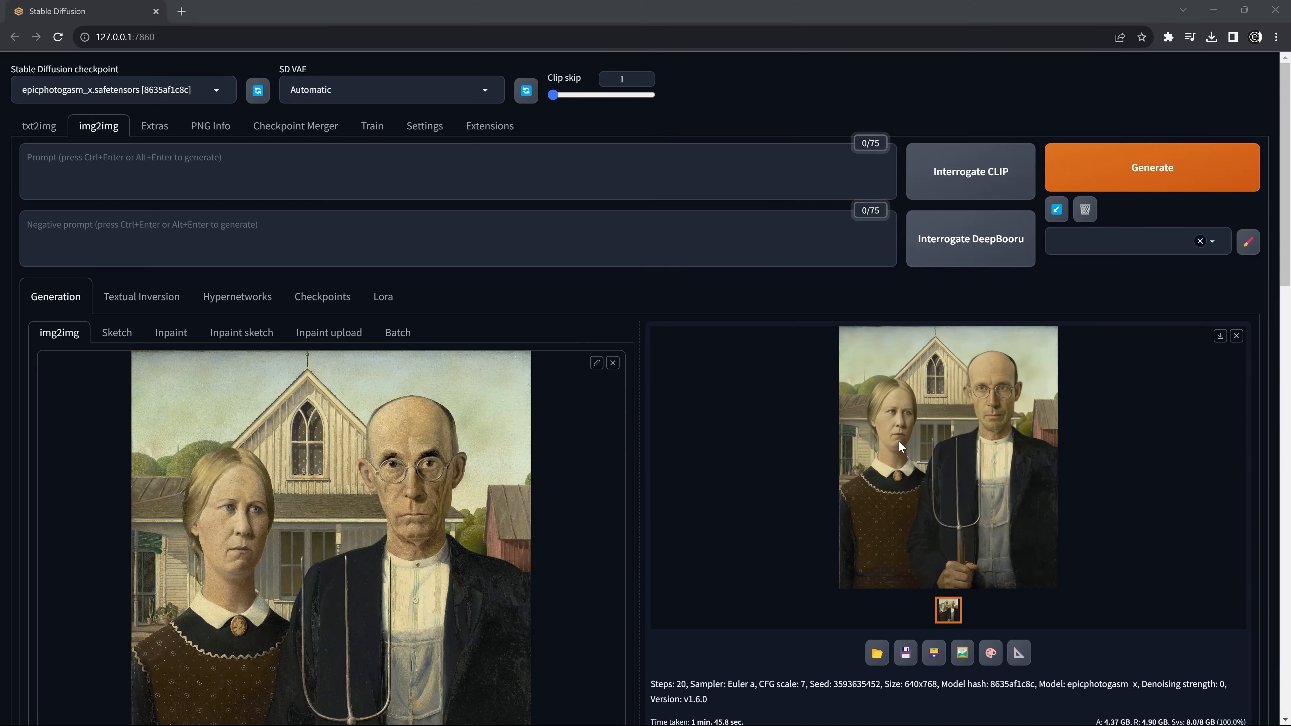
left_click(898, 439)
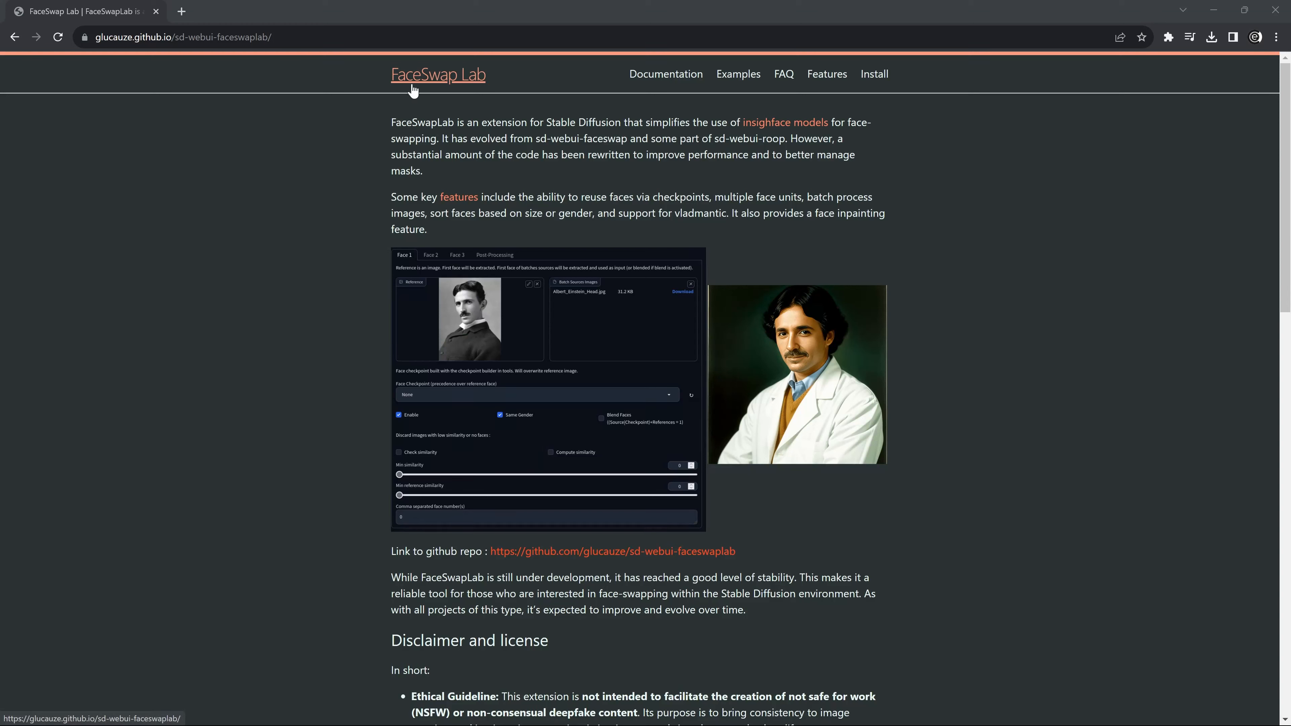
- Read the FaceSwap Lab documentation and the Visual Studio requirement for Windows users on its install page
left_click(663, 81)
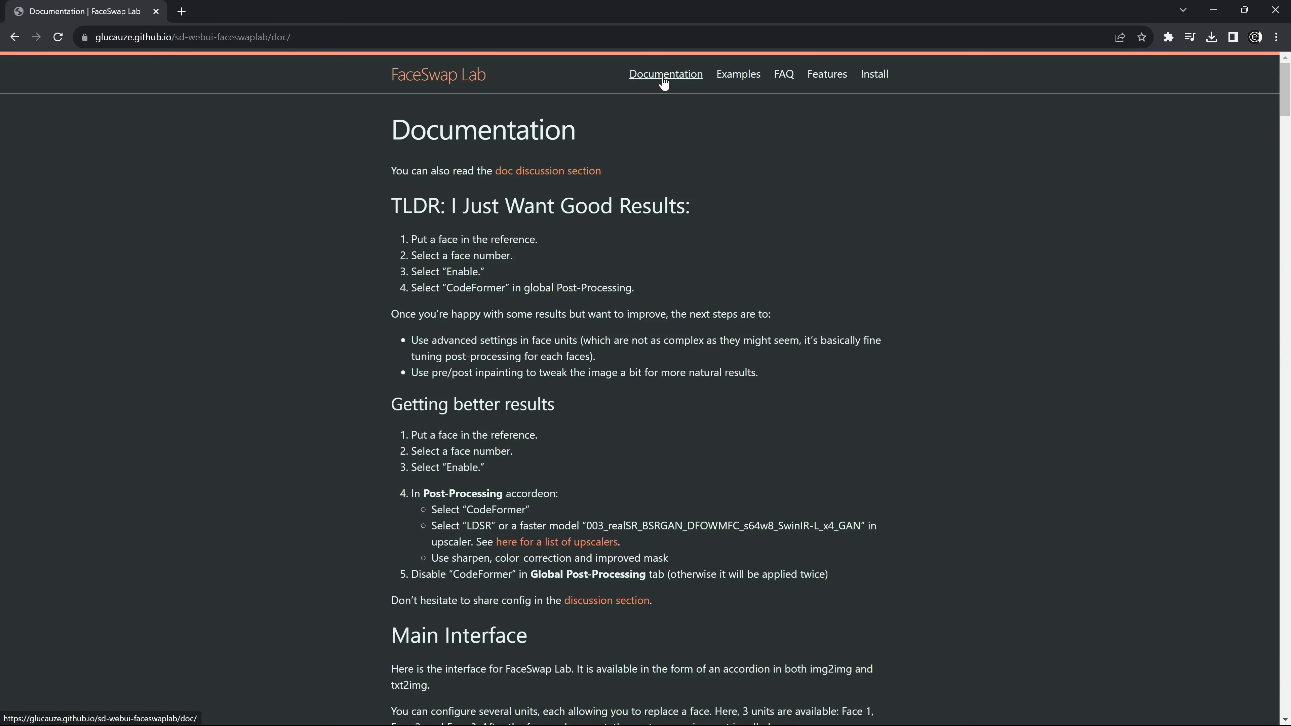
scroll(602, 450, "down", 5)
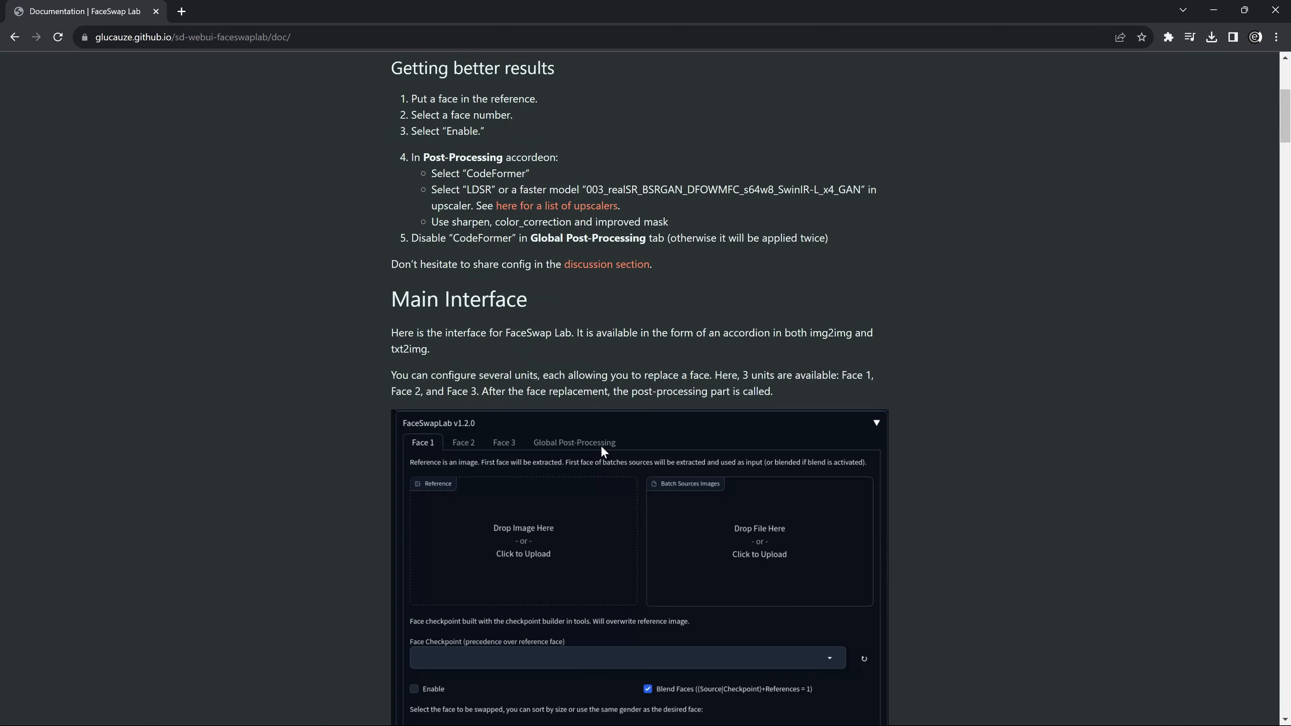
scroll(607, 437, "down", 12)
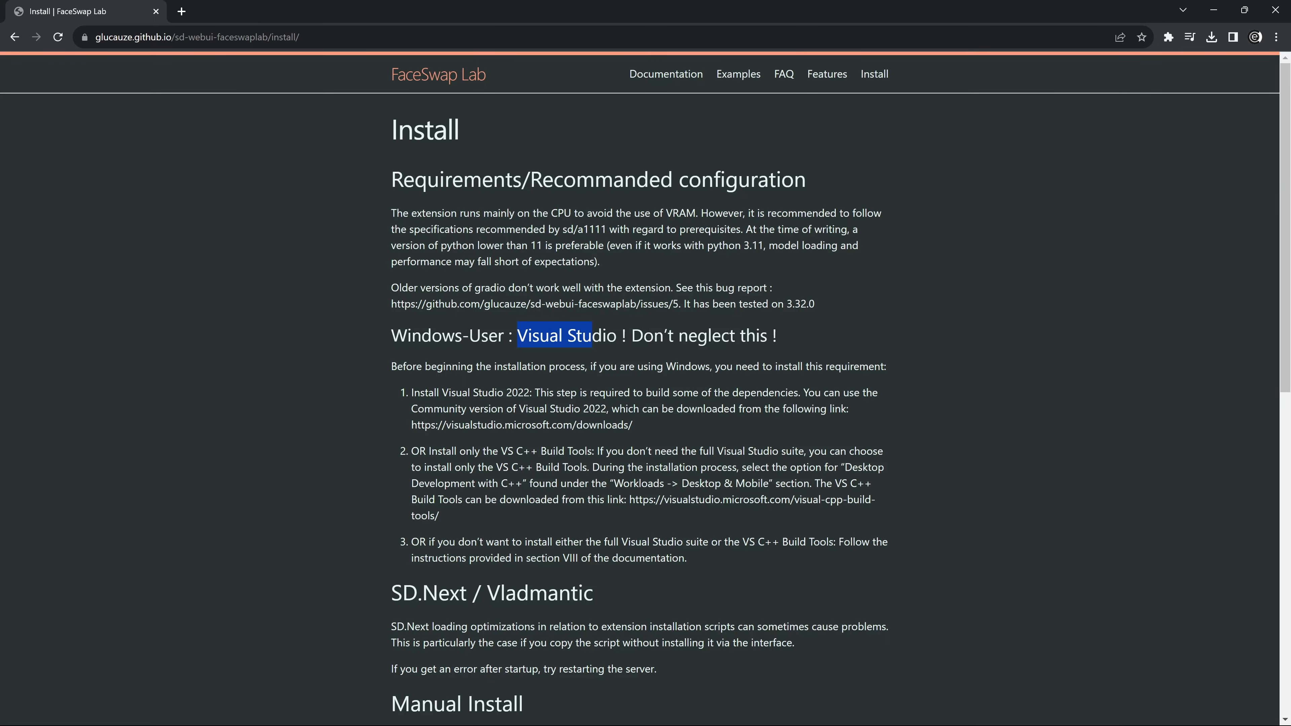
left_click_drag(391, 335, 783, 337)
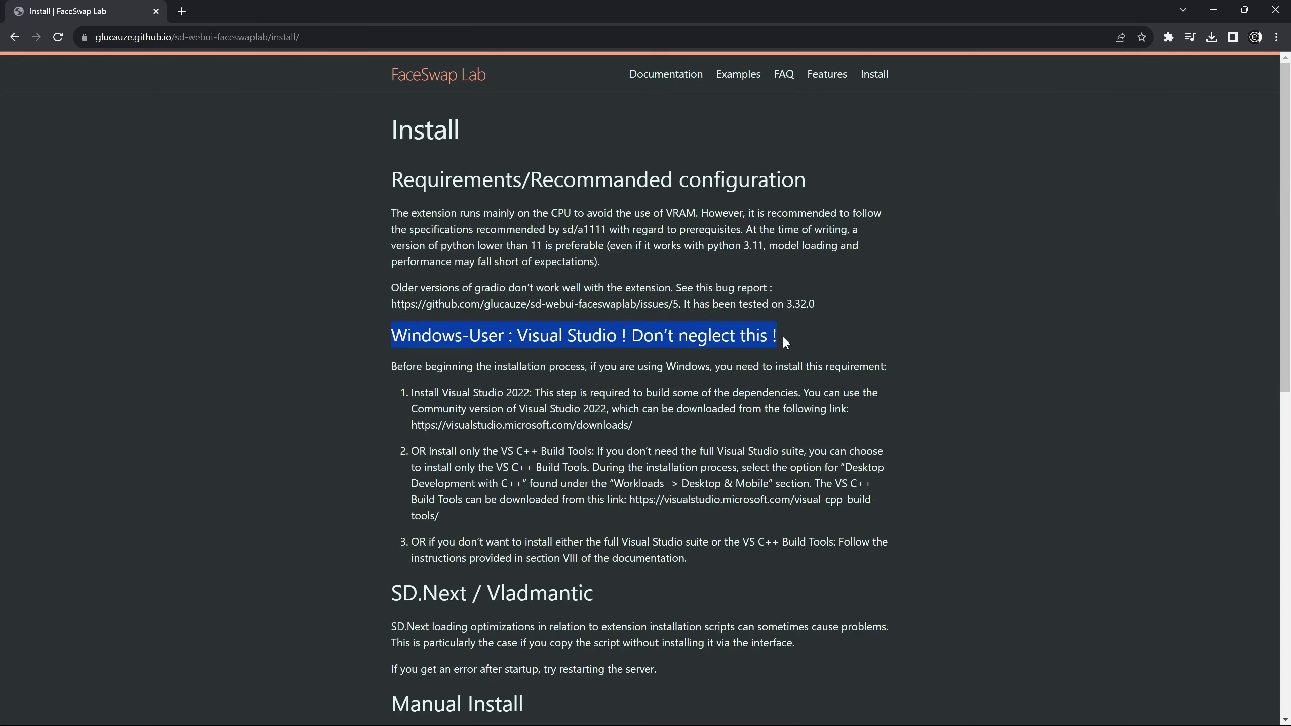
left_click(824, 334)
scroll(927, 322, "down", 6)
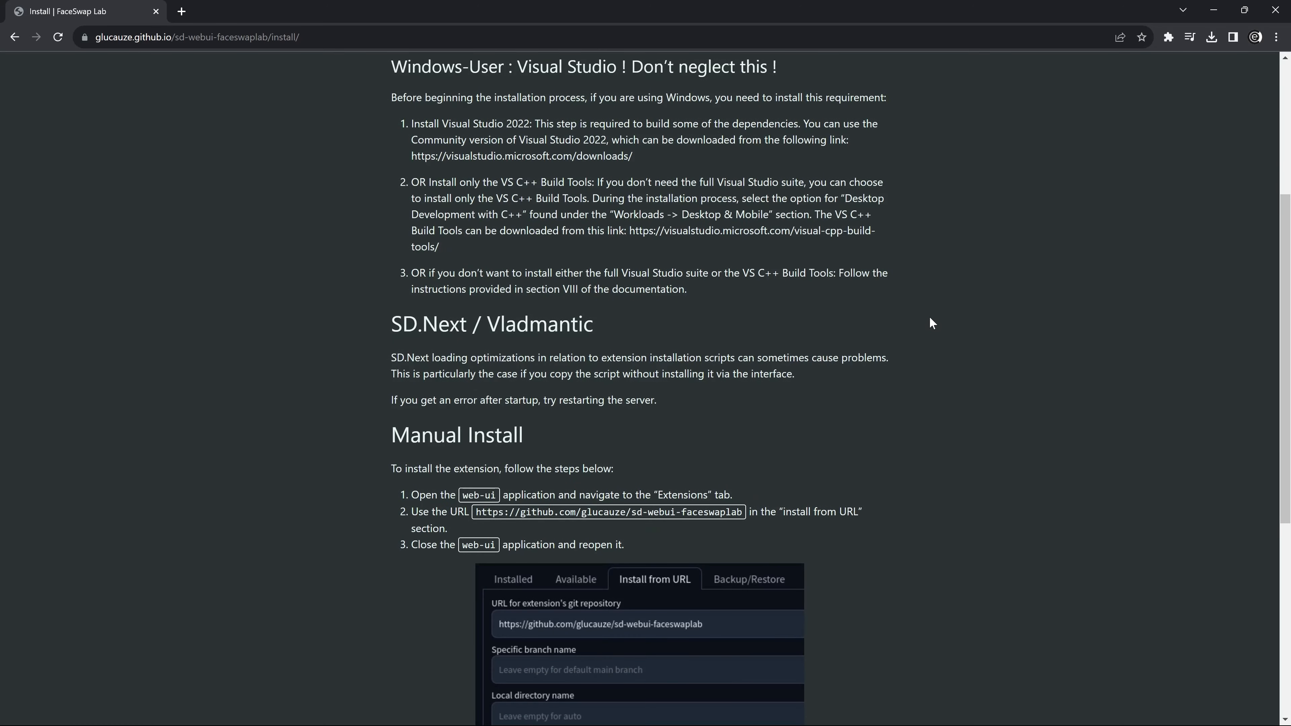
left_click_drag(742, 376, 476, 377)
key("ctrl+c")
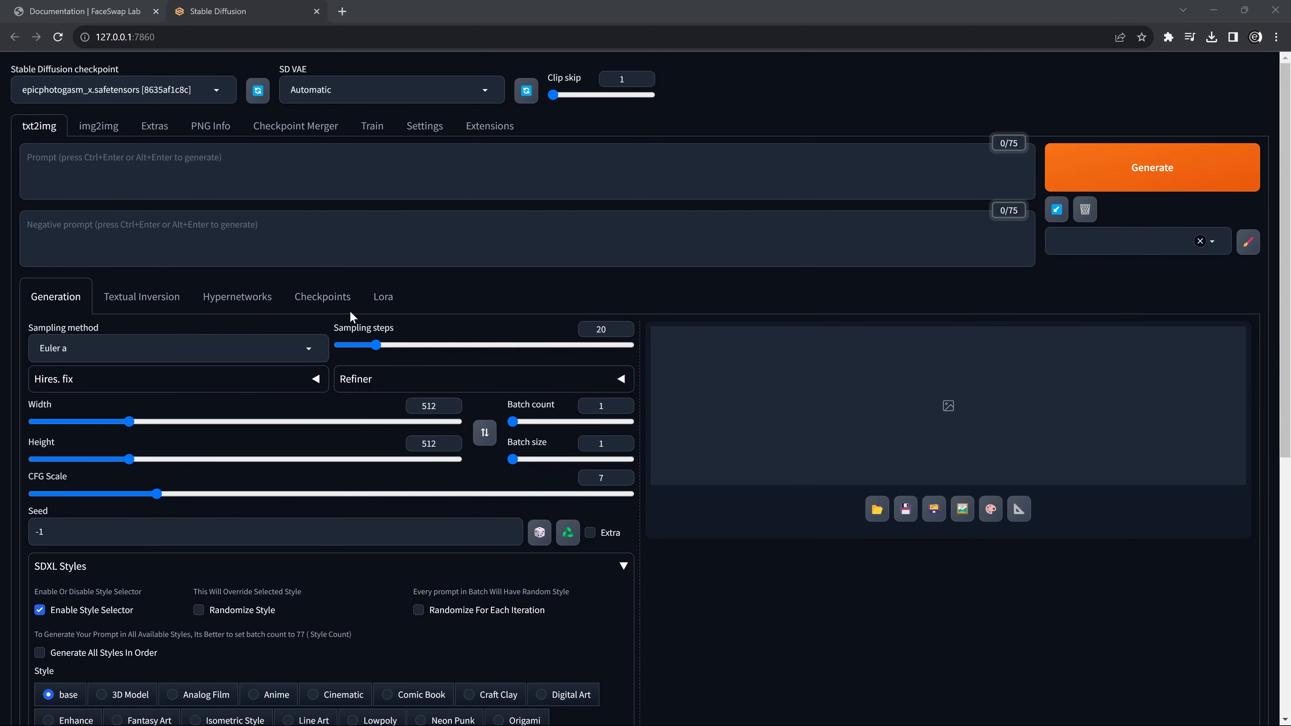
left_click(500, 132)
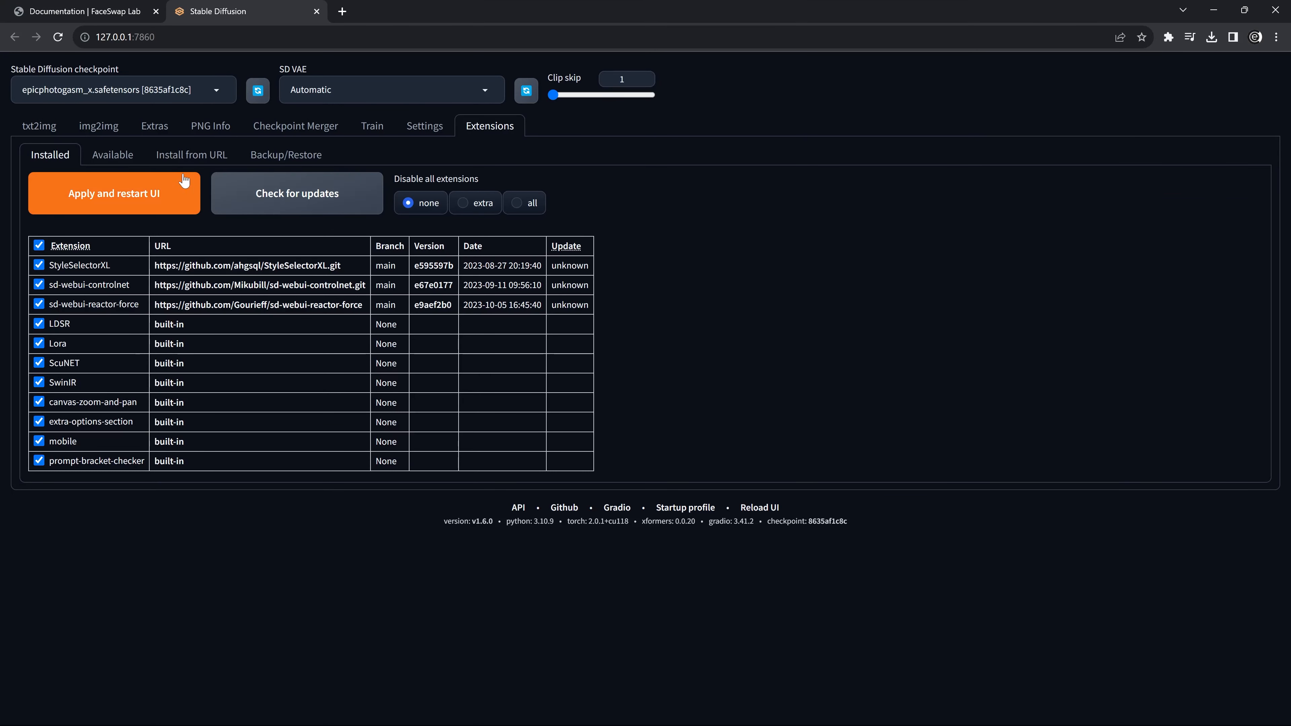
left_click(191, 155)
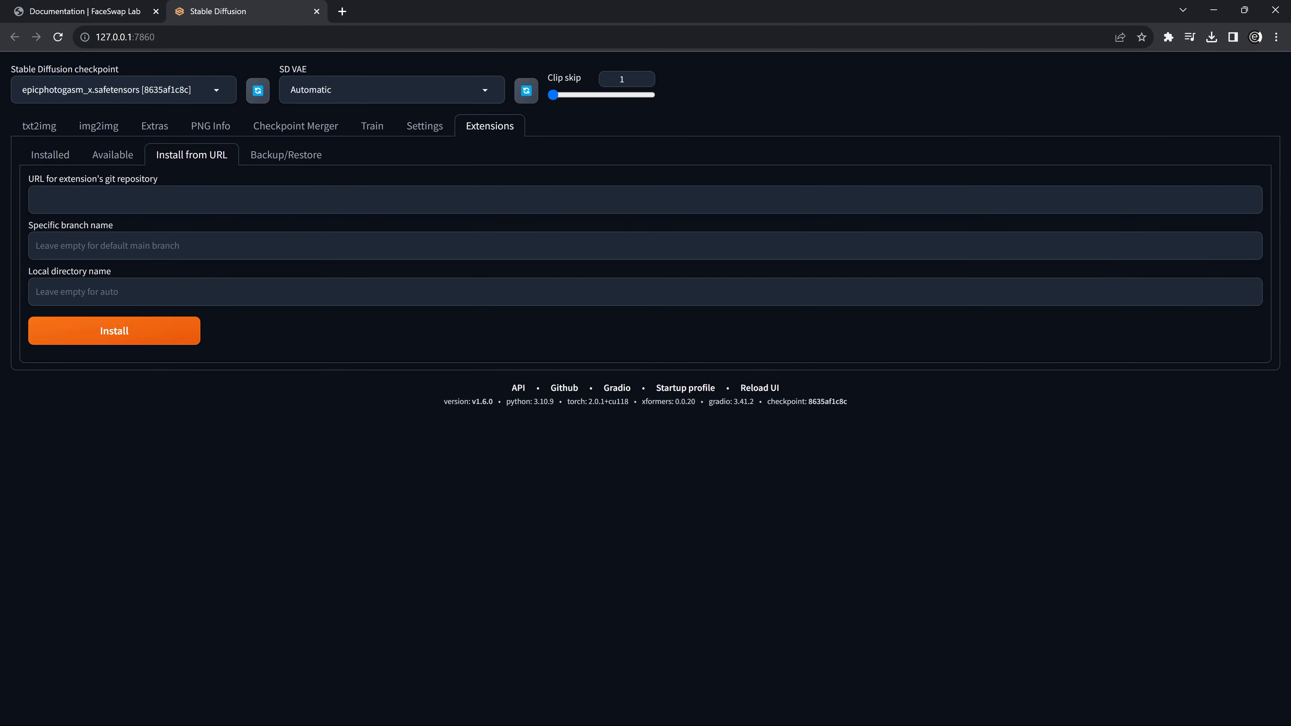
right_click(164, 198)
left_click(186, 298)
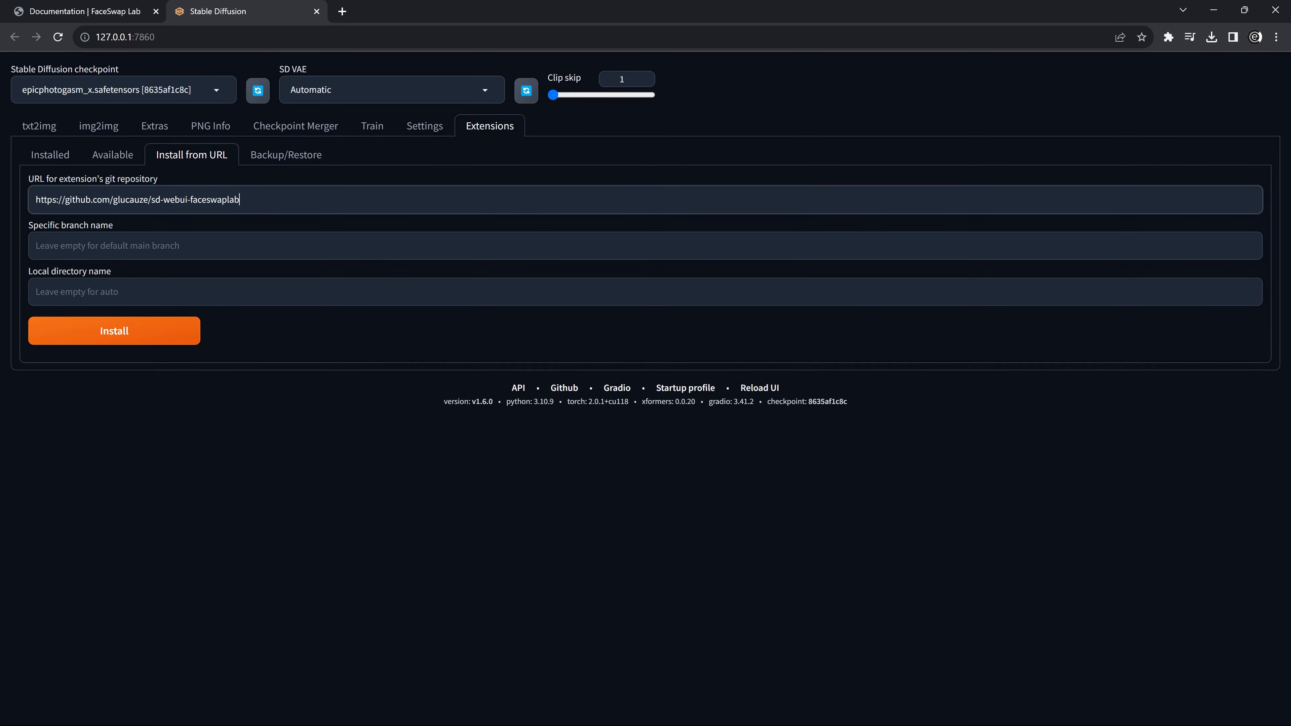
left_click(127, 339)
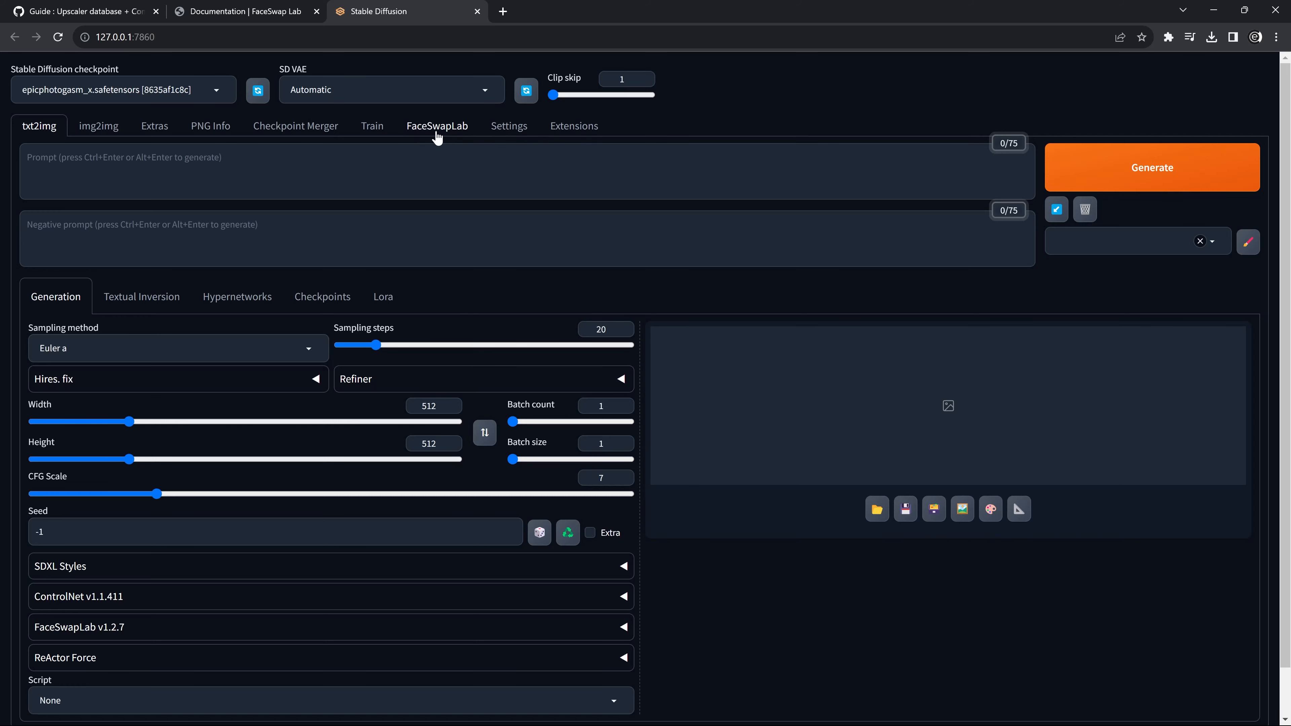
- Expand the FaceSwapLab v1.2.7 section in txt2img and look over the Face 1 unit options
scroll(401, 264, "down", 2)
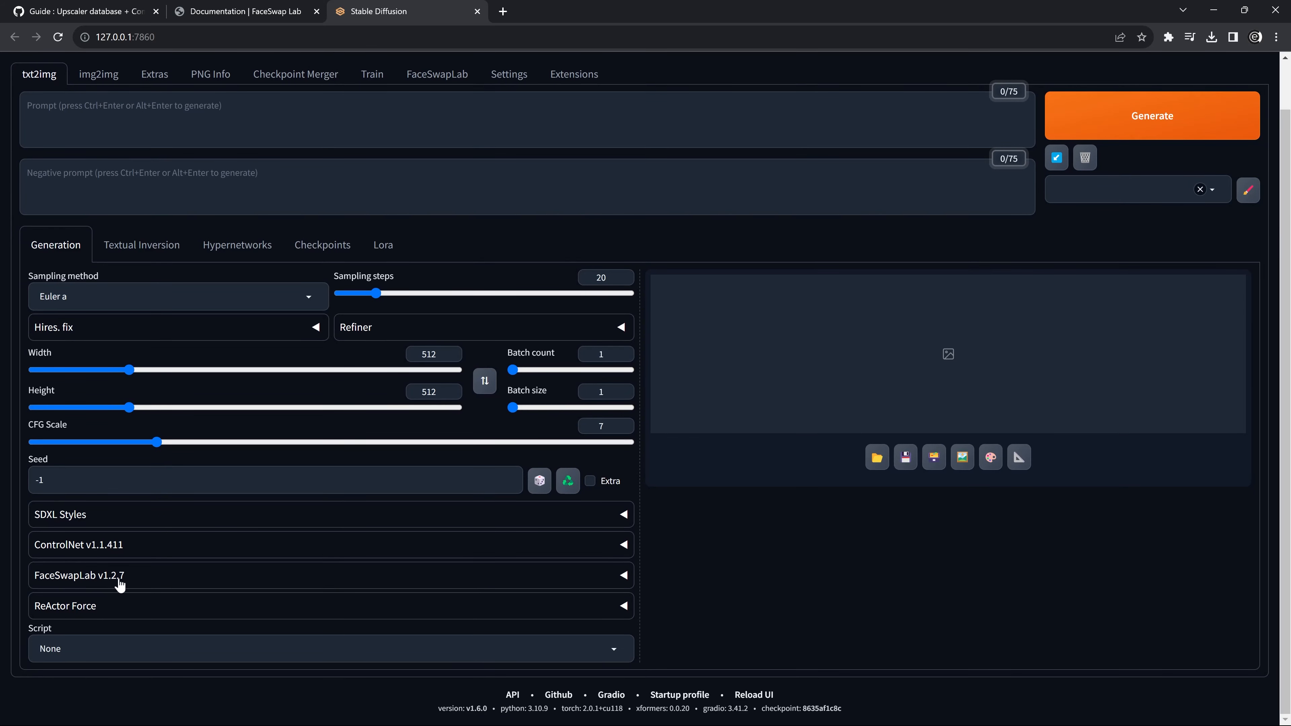
scroll(115, 210, "up", 1)
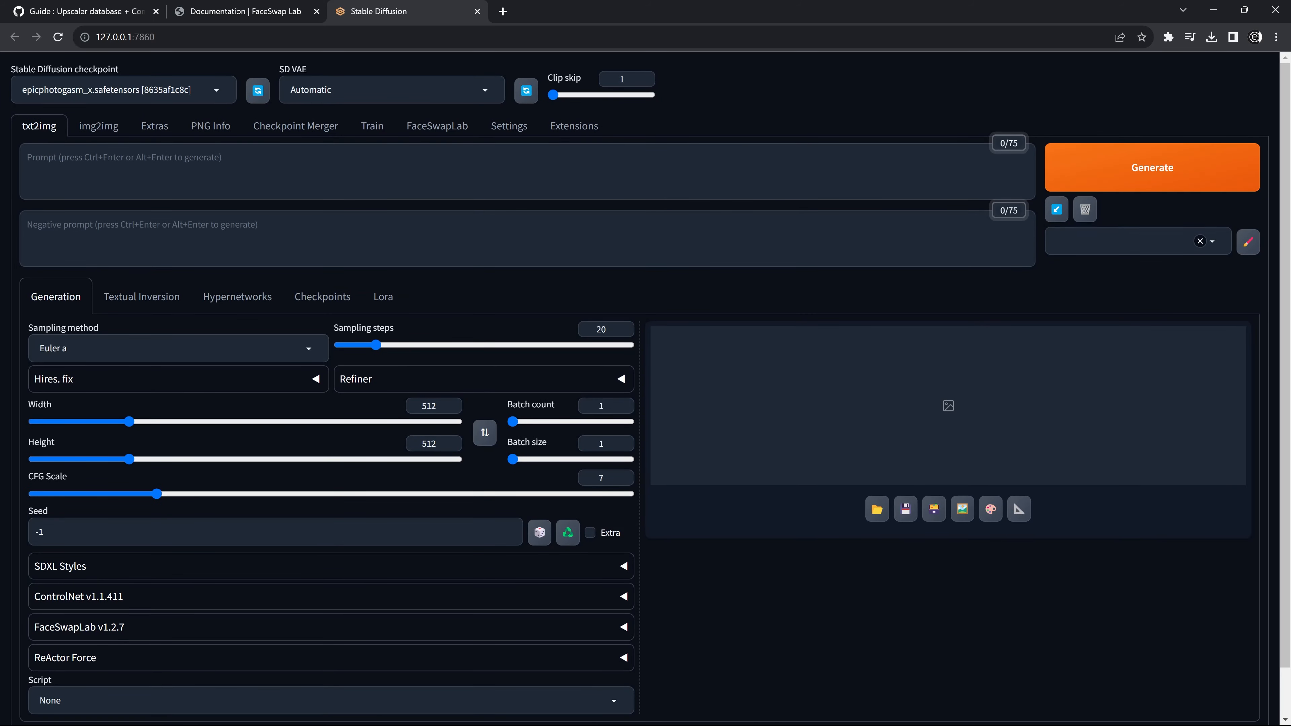
scroll(646, 388, "down", 1)
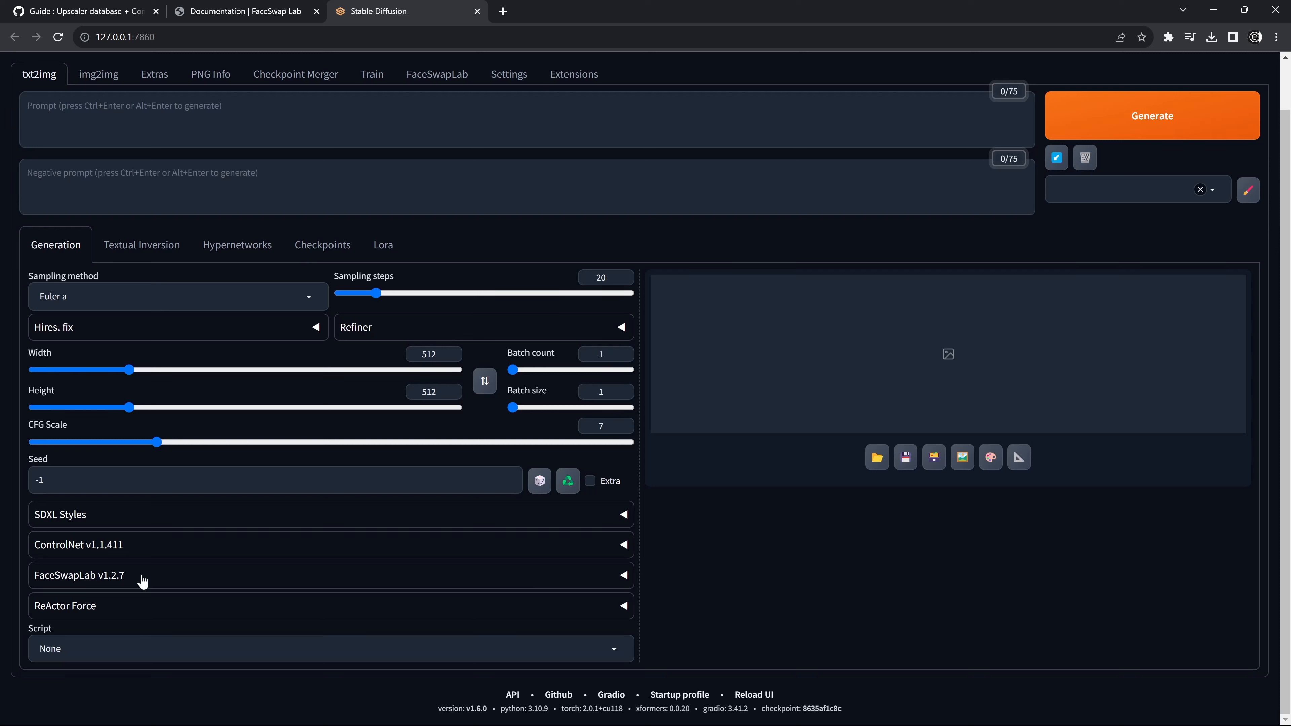
left_click(621, 576)
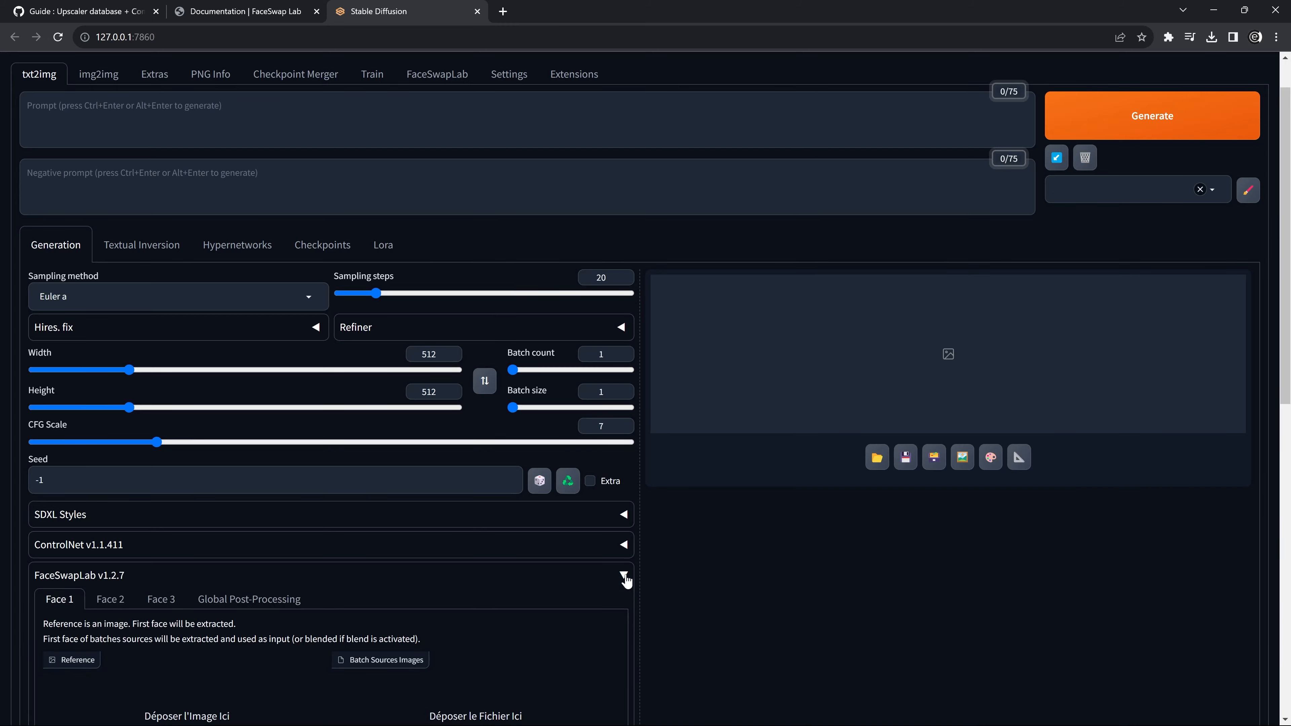
scroll(610, 551, "down", 5)
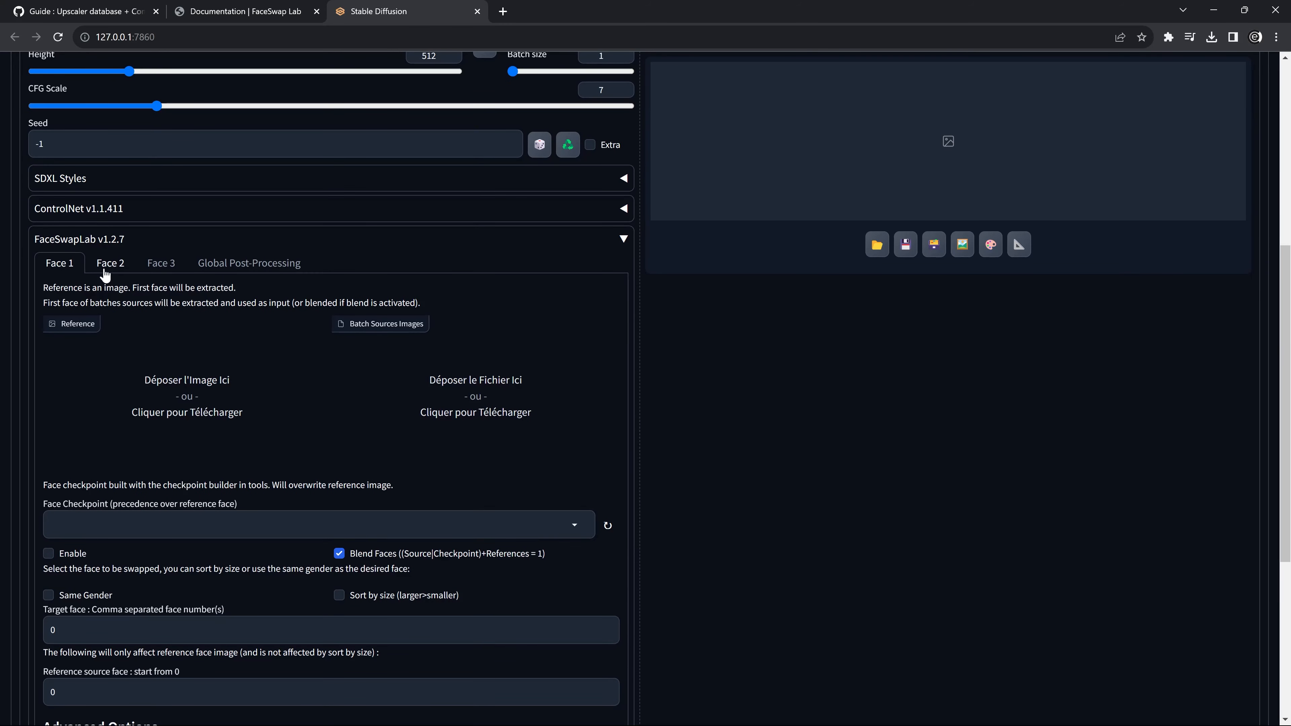
- Look over the FaceSwapLab Global Post-Processing options, including the available upscalers and the Global-Inpainting (all faces) settings
left_click(224, 272)
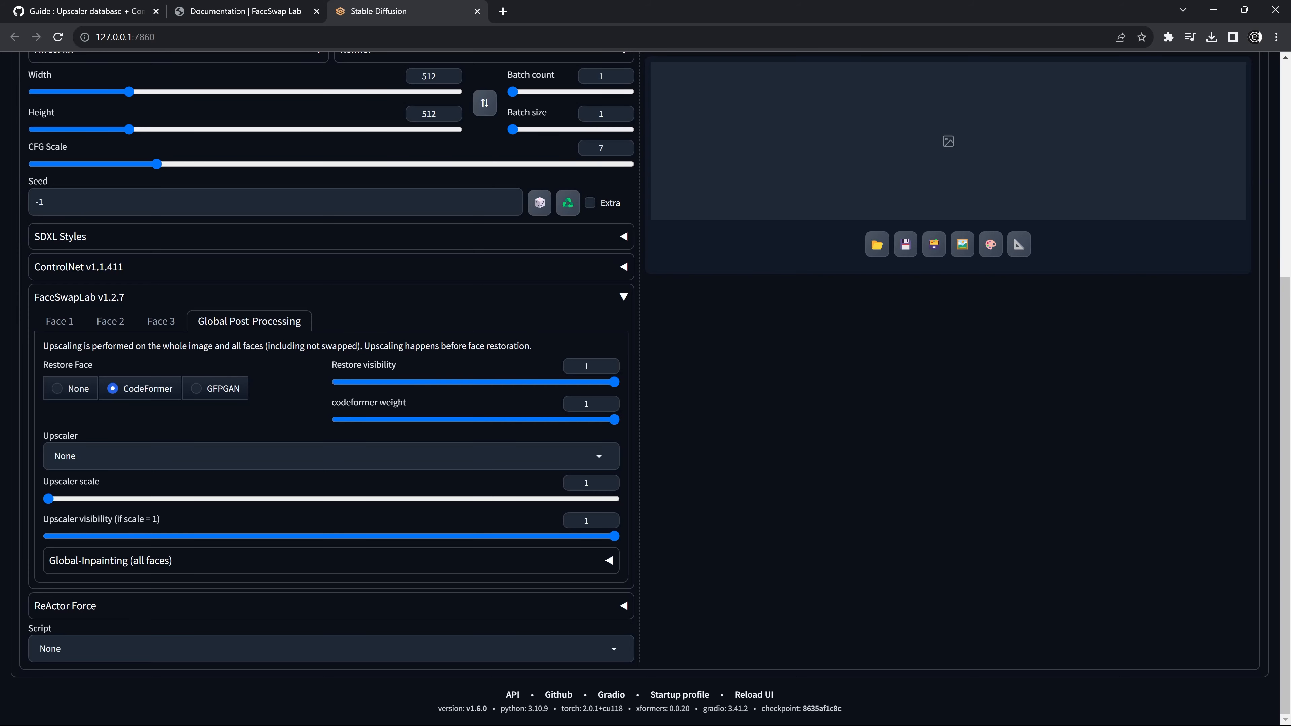
left_click(130, 456)
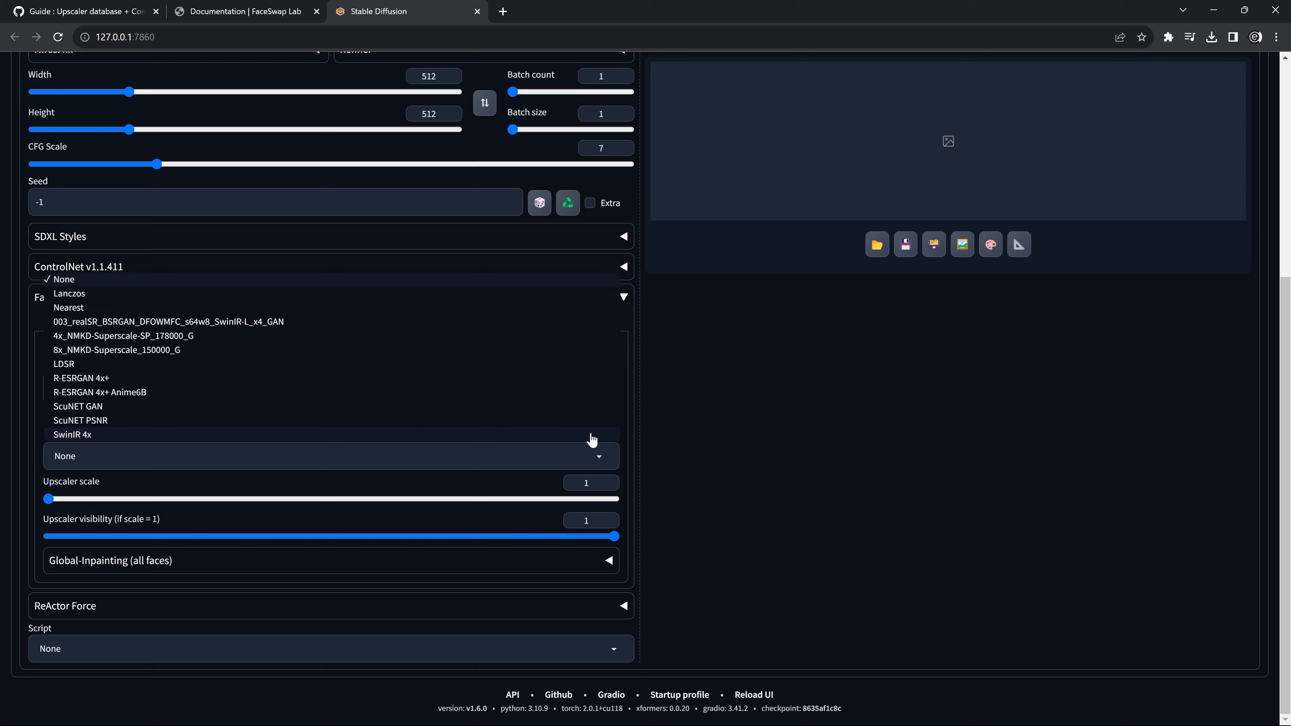
left_click(605, 456)
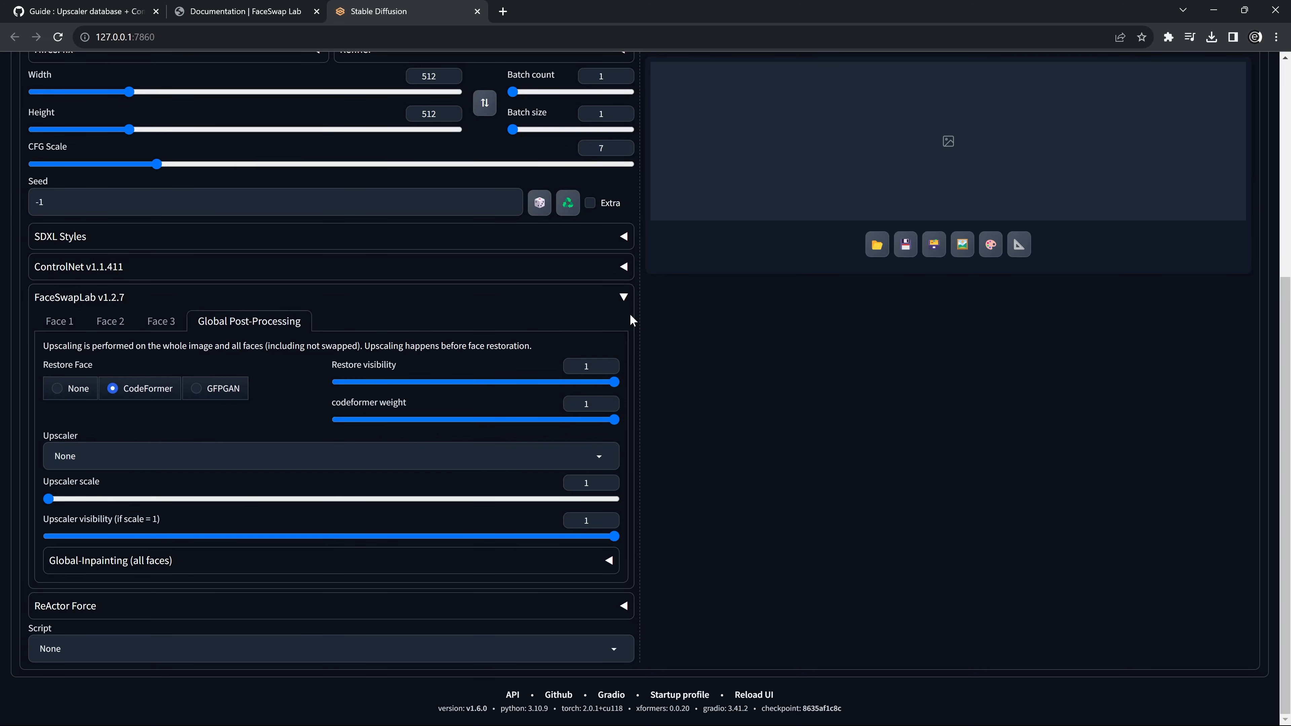
left_click(250, 561)
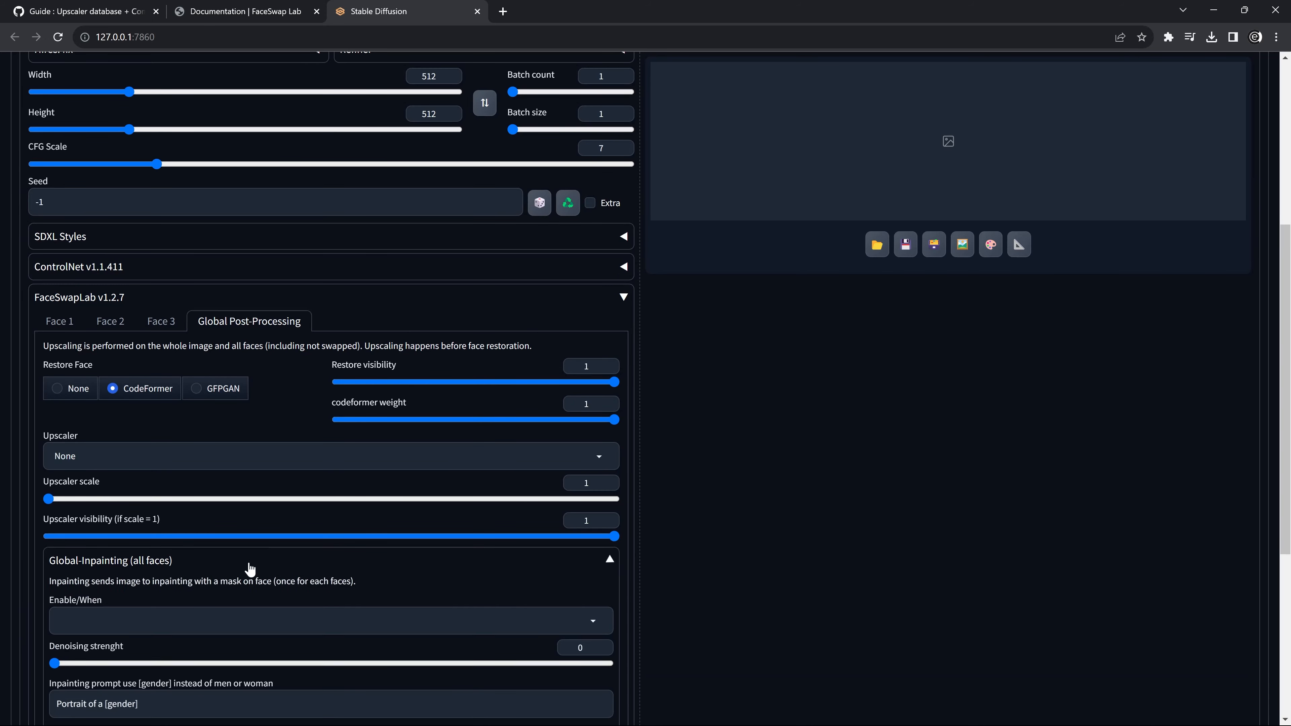
scroll(267, 552, "down", 1)
scroll(268, 552, "down", 4)
left_click(305, 291)
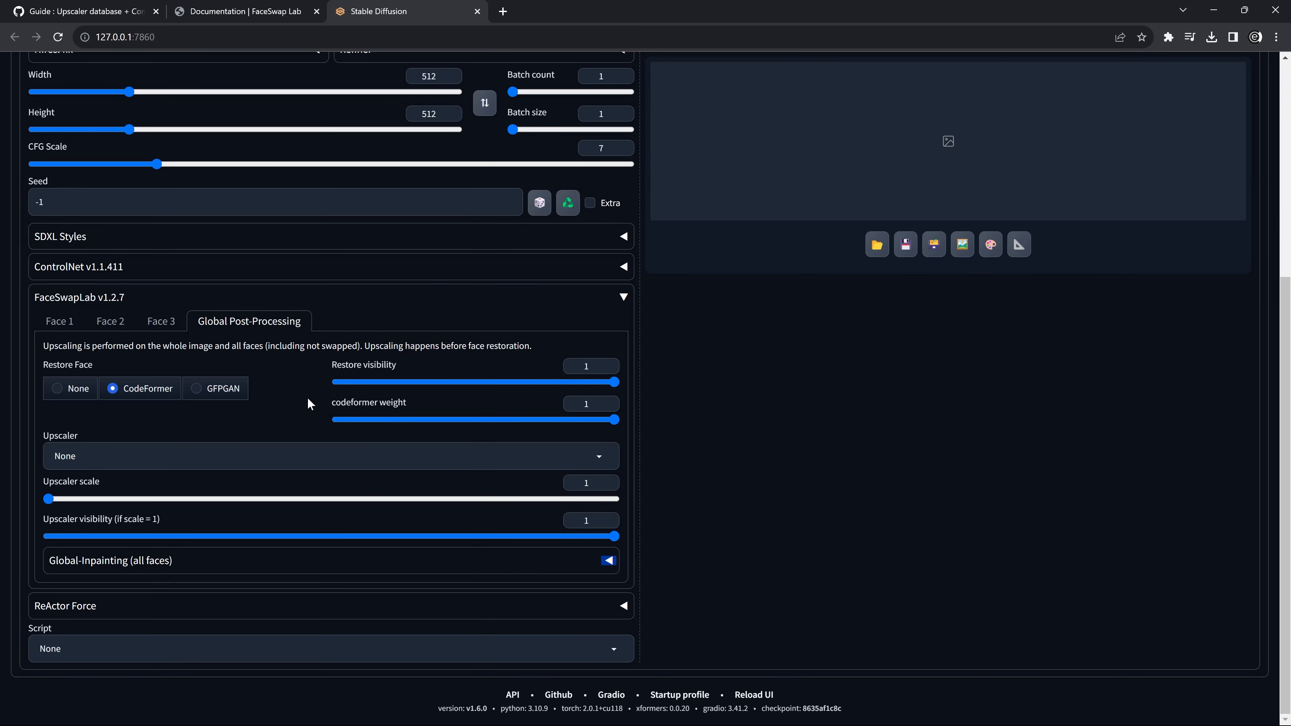
- Load the green-background portrait as the Face 1 reference, enable the unit, and generate the mountain portrait with the swapped face
left_click(60, 322)
scroll(127, 361, "down", 1)
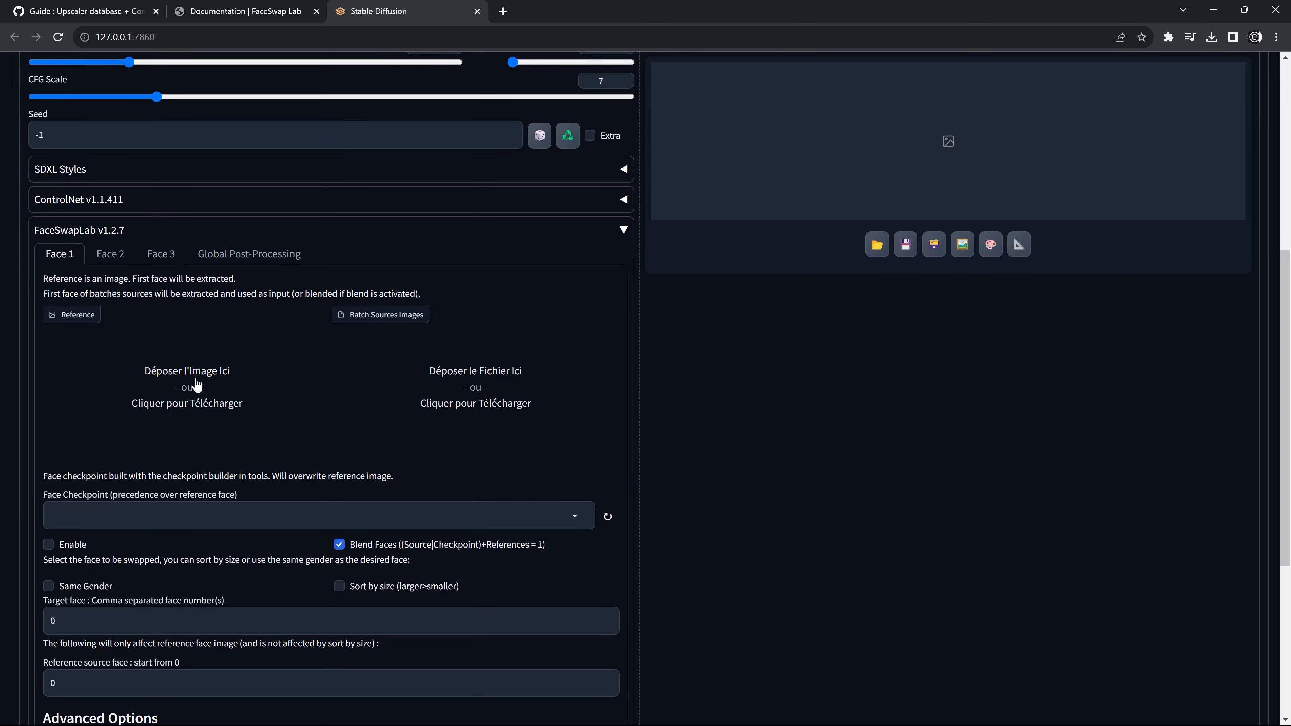
left_click(187, 392)
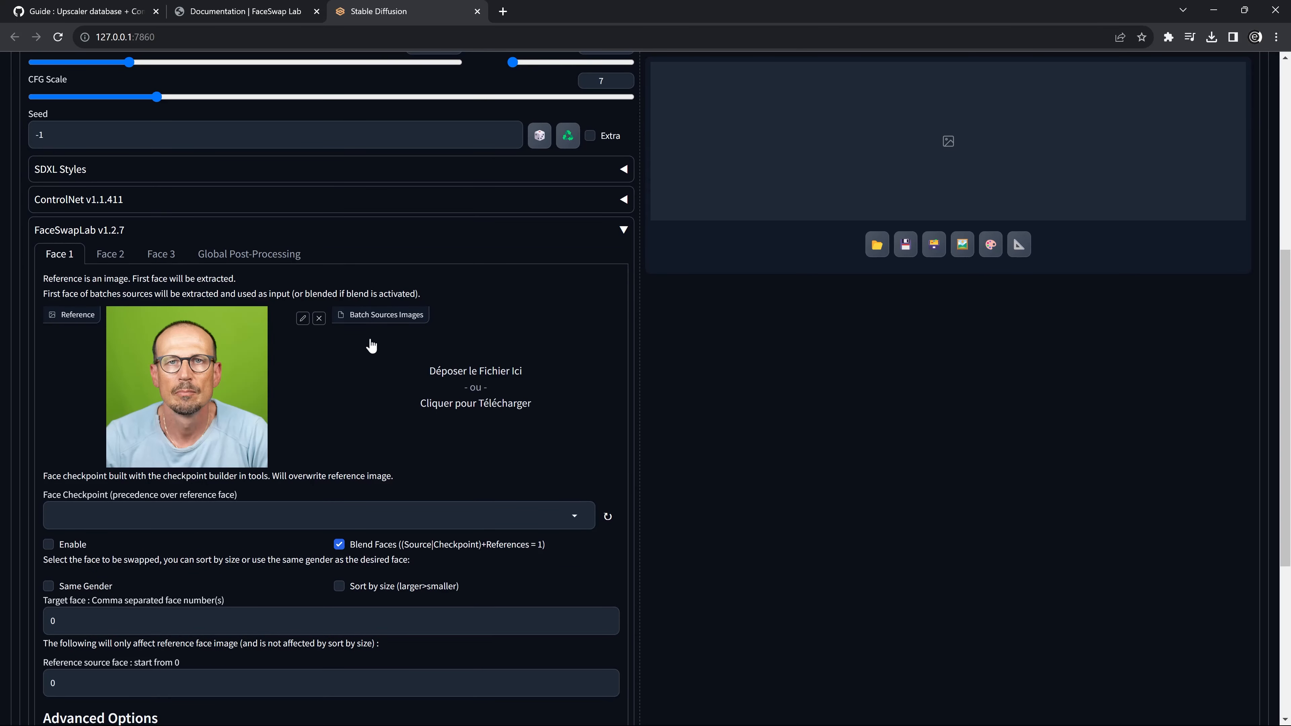
left_click(49, 544)
scroll(317, 417, "up", 6)
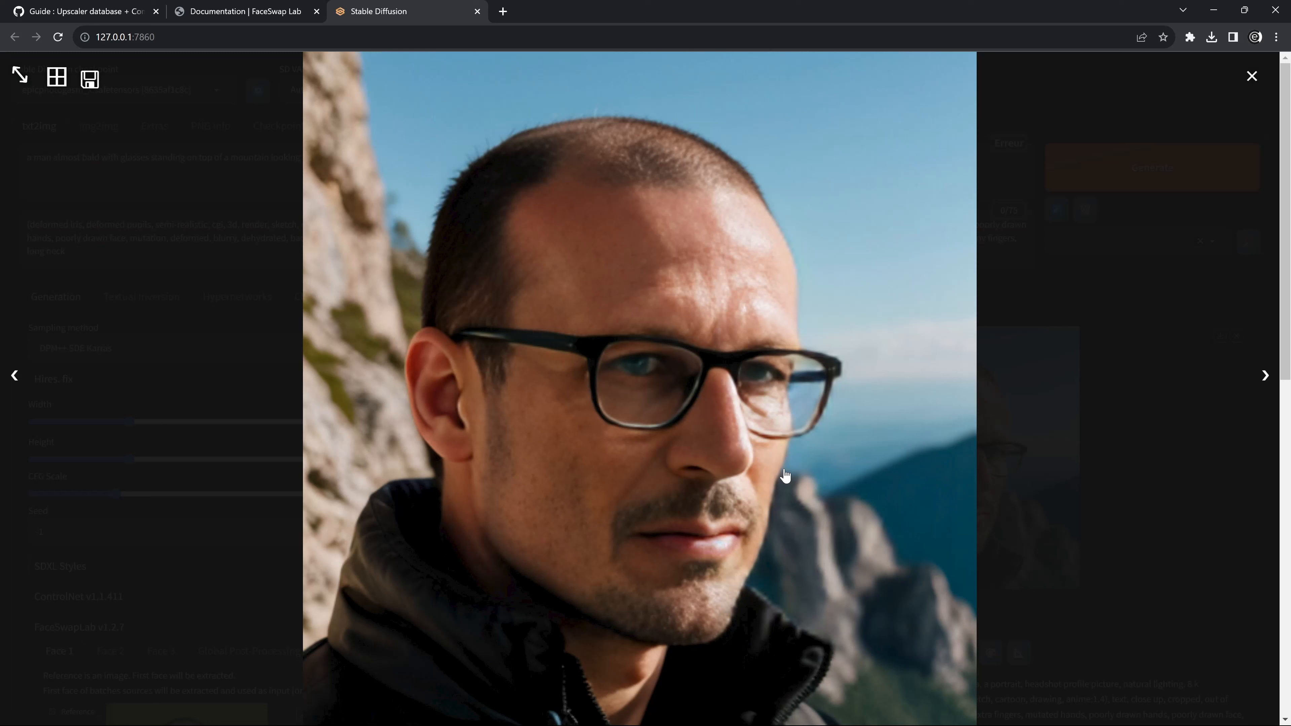
left_click(784, 475)
- Review the Face 1 target face and reference source face fields and the Similarity section of the advanced options
scroll(213, 436, "down", 9)
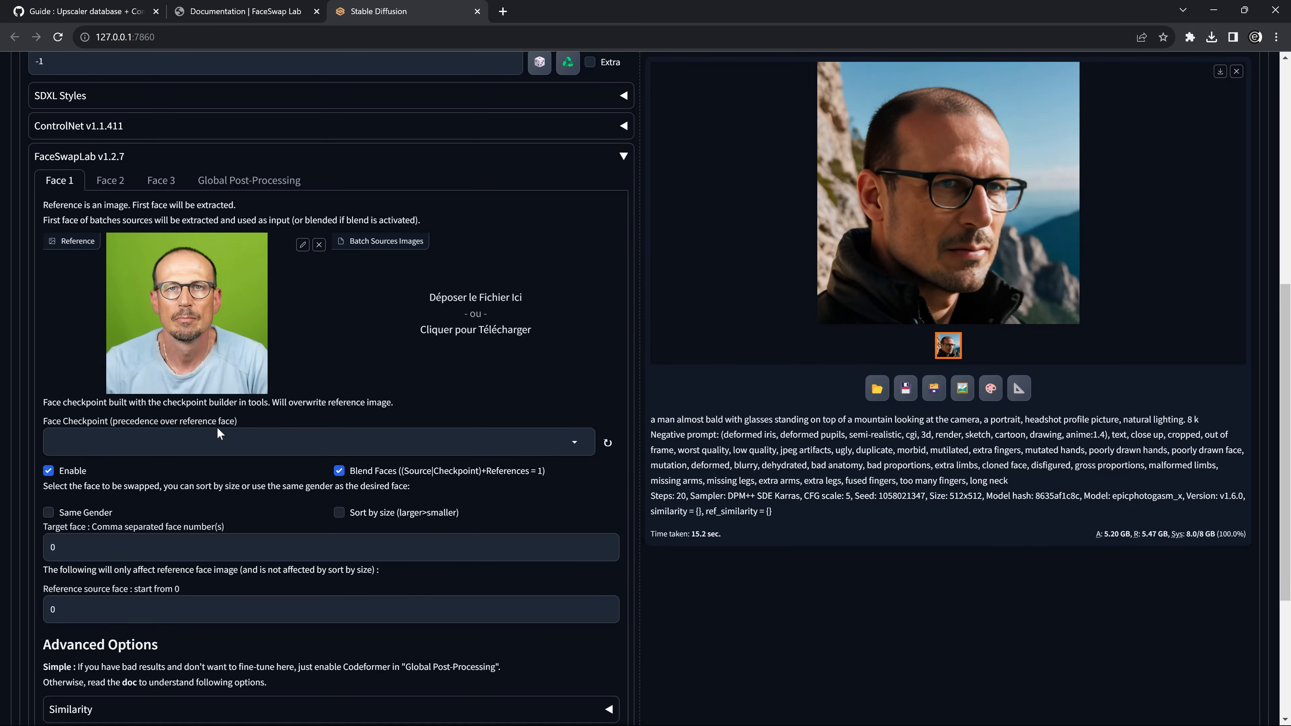
scroll(217, 429, "down", 1)
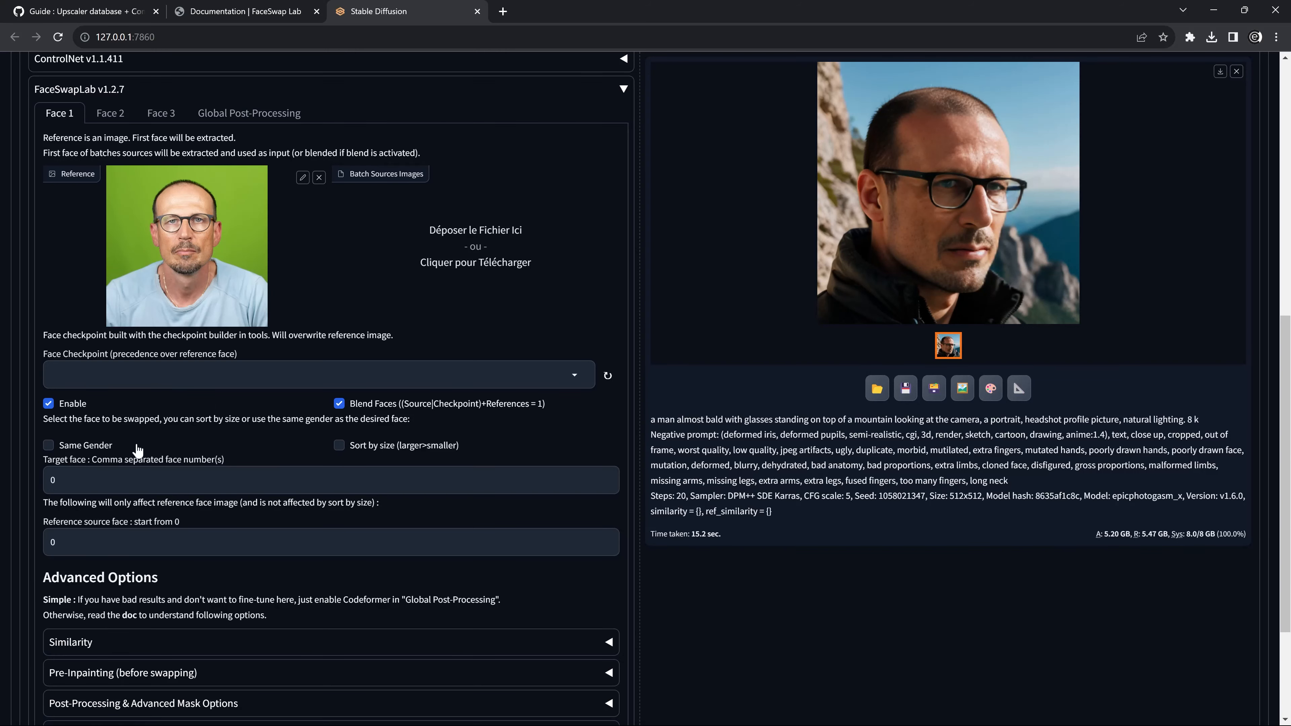
double_click(52, 542)
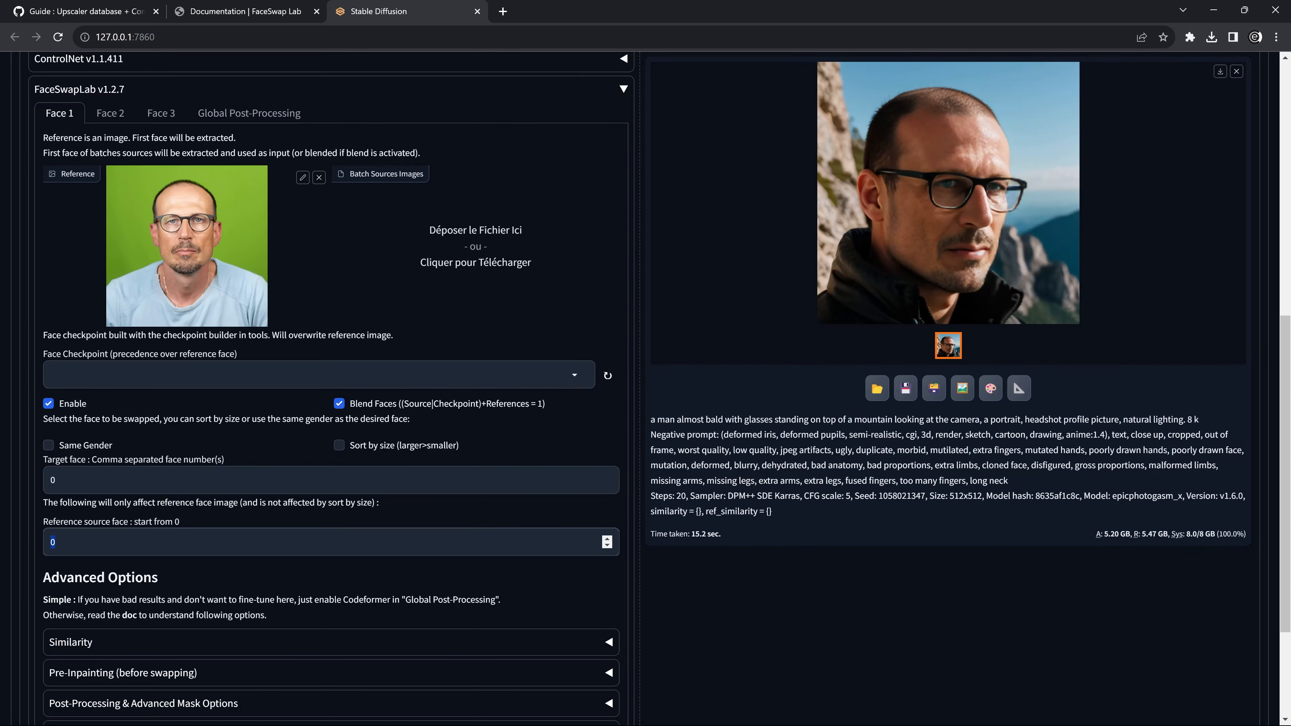
scroll(171, 491, "down", 2)
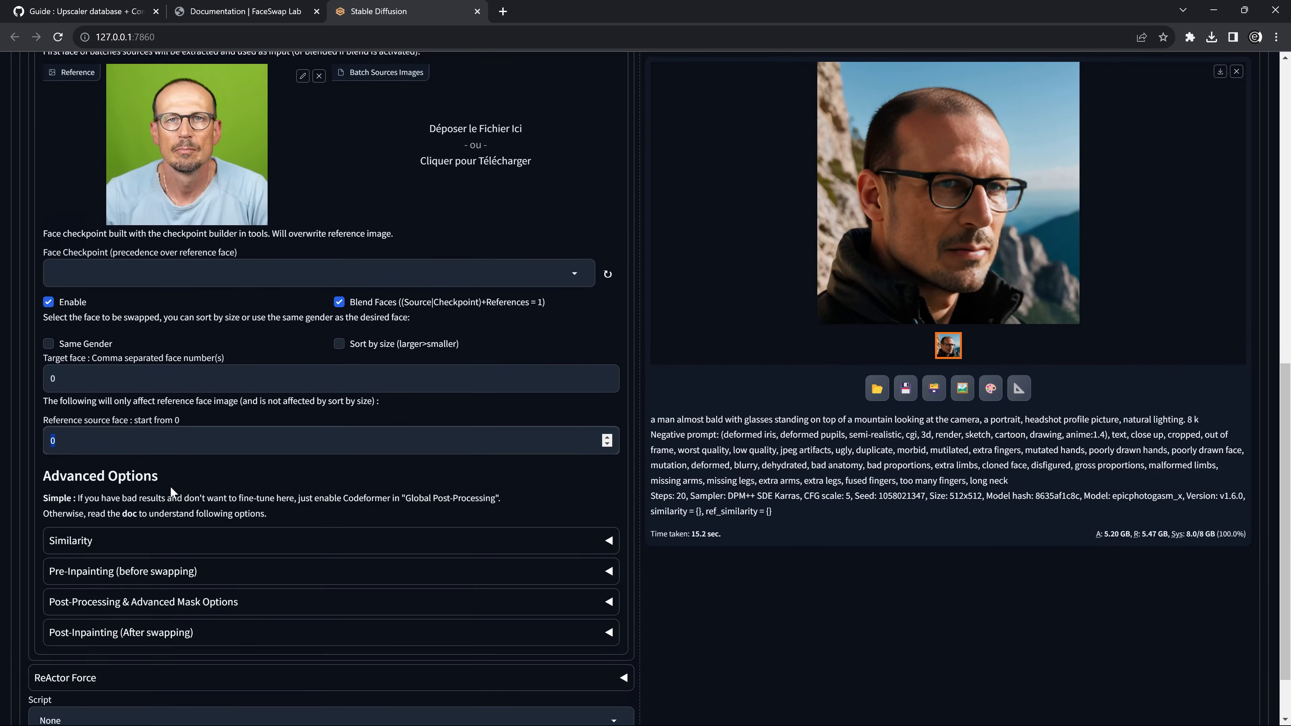
scroll(171, 491, "up", 1)
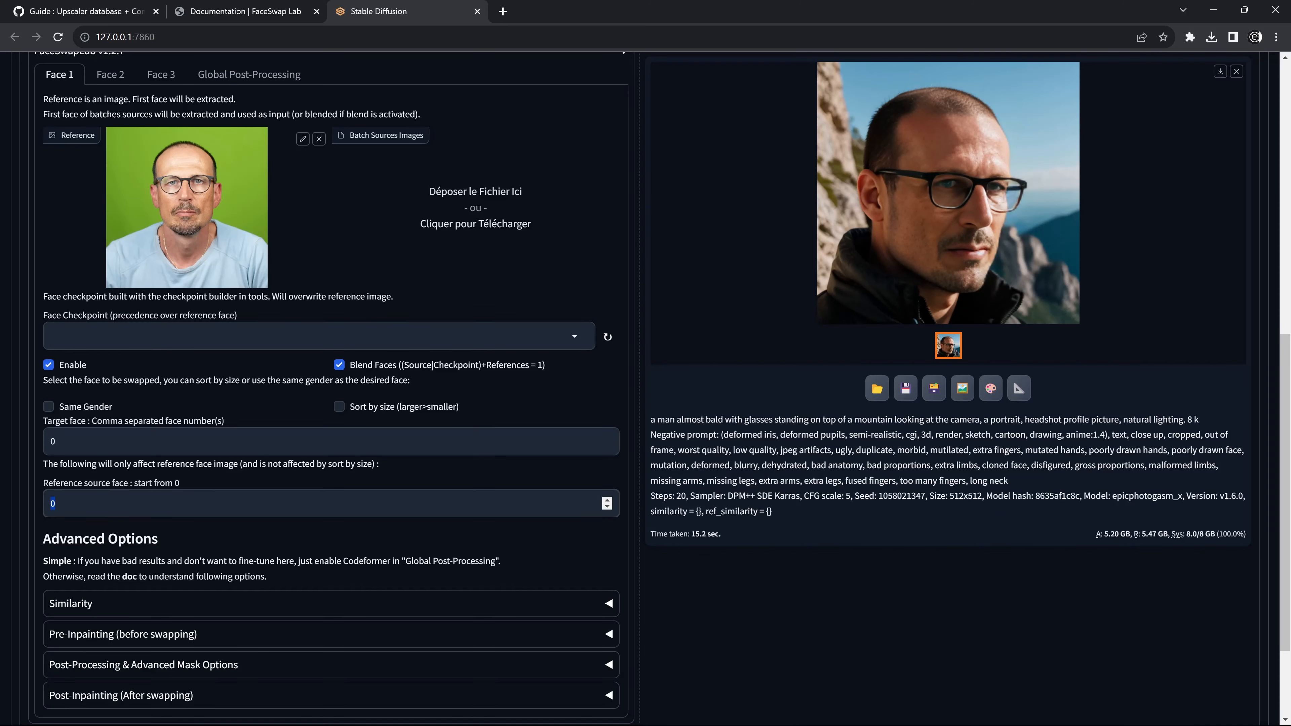
scroll(171, 490, "down", 2)
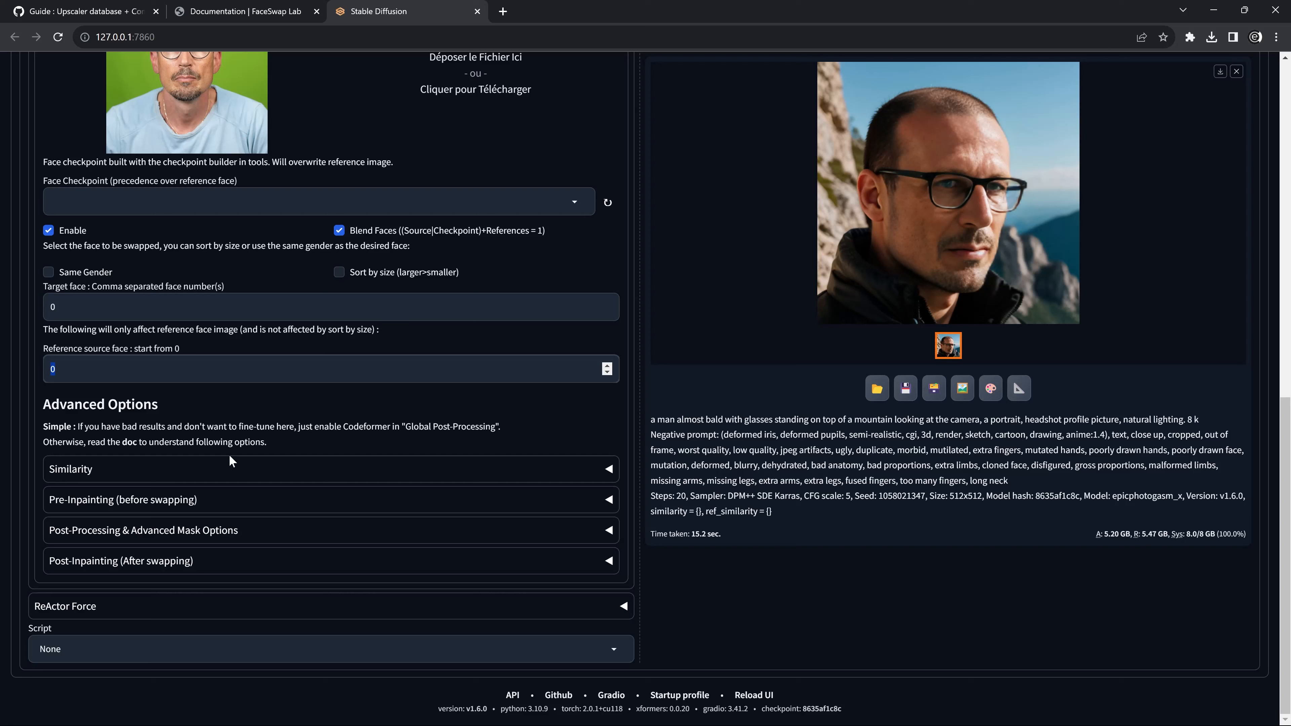
left_click(609, 470)
left_click(608, 470)
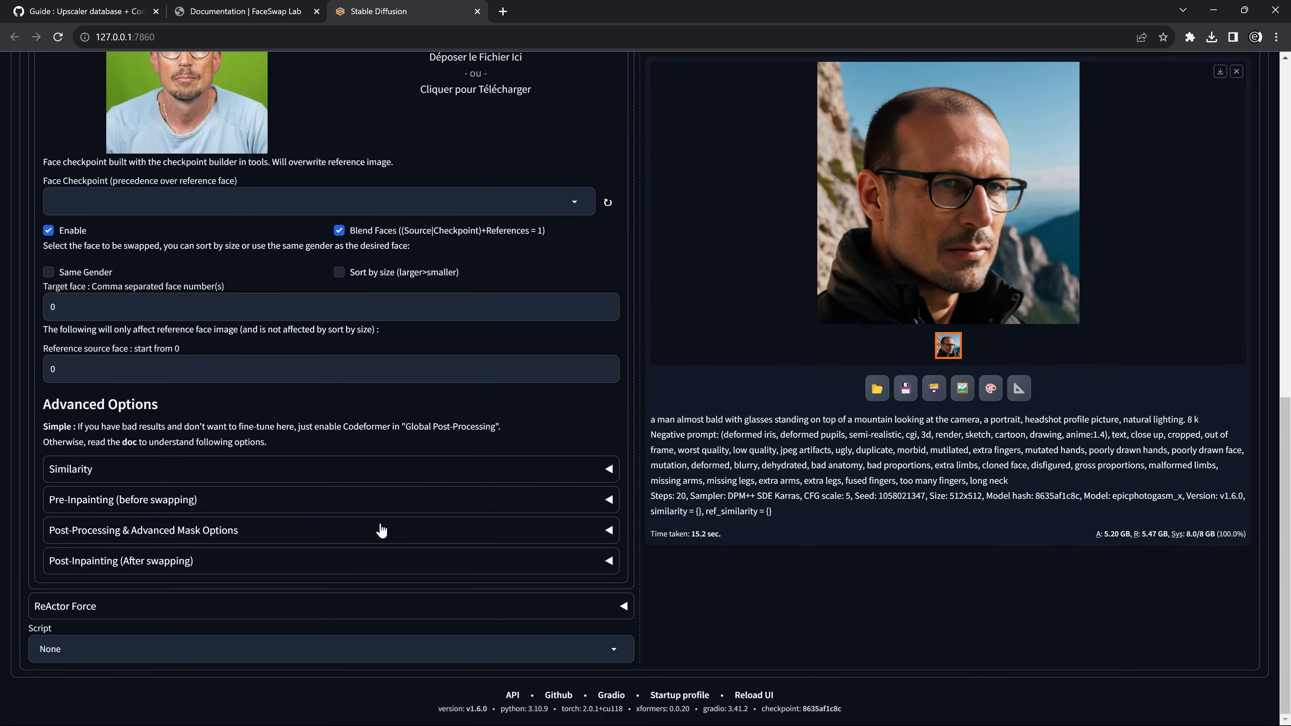
- Examine the Face 1 Pre-Inpainting (before swapping) settings and the Post-Processing & Advanced Mask Options
left_click(609, 499)
scroll(400, 498, "down", 1)
scroll(400, 498, "down", 2)
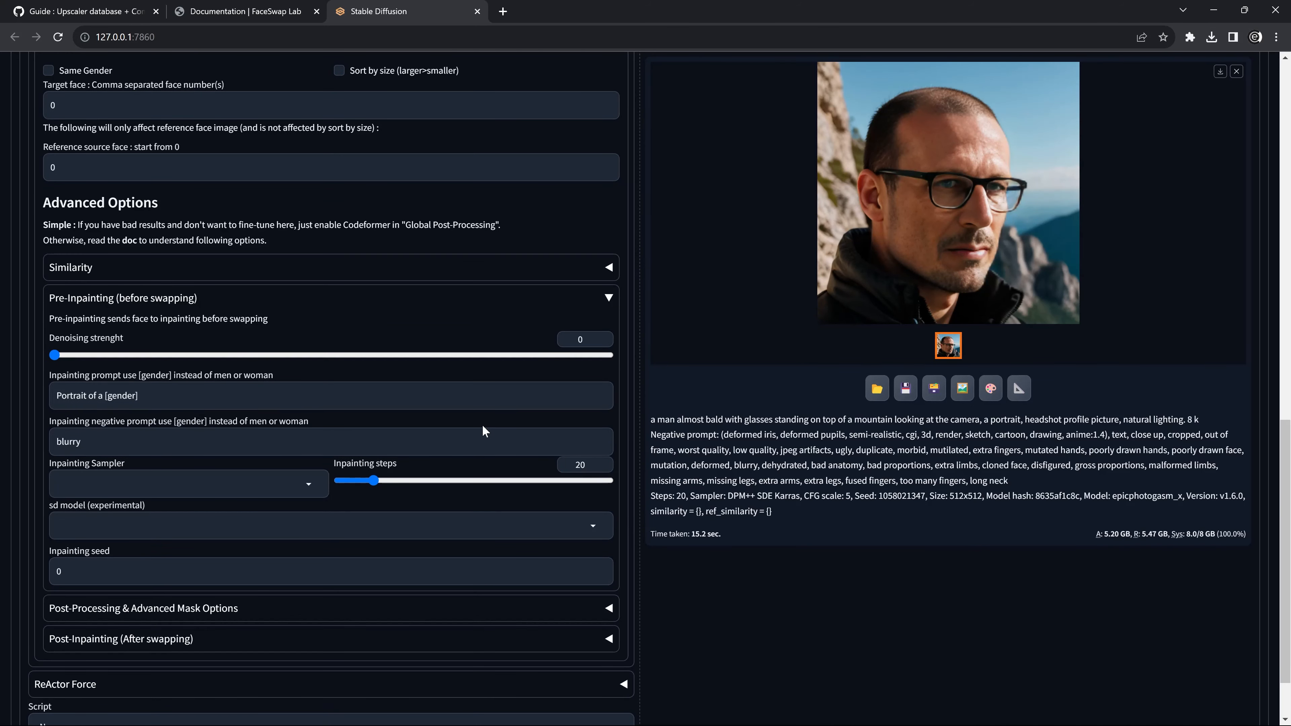
left_click(609, 300)
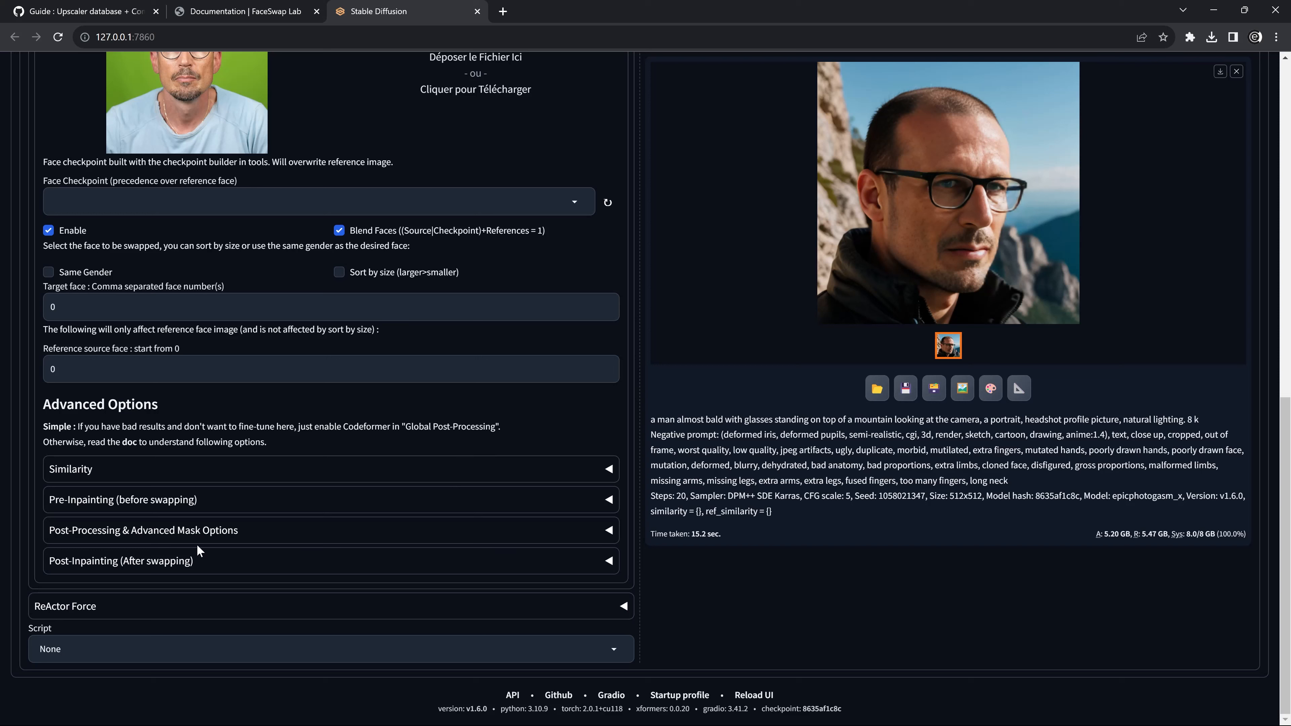
left_click(609, 531)
scroll(605, 529, "down", 5)
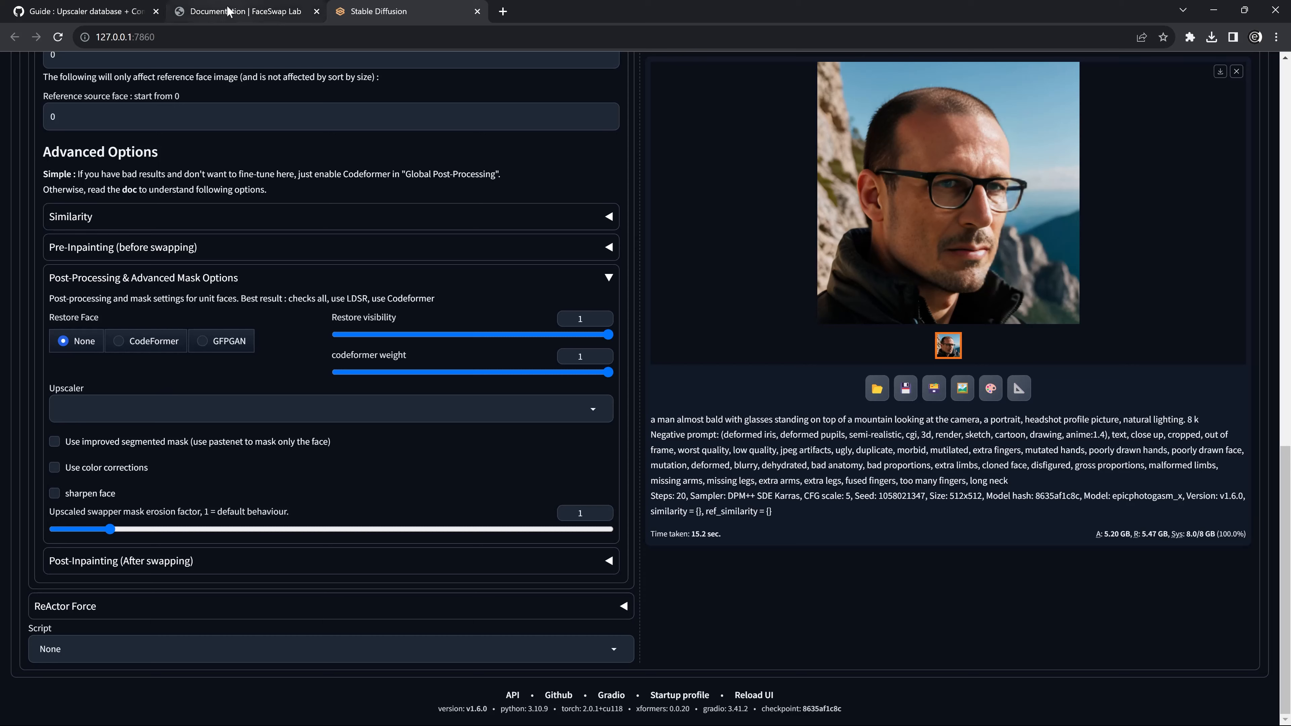
- Read the Processing order section of the FaceSwap Lab documentation
left_click(239, 11)
scroll(454, 420, "down", 10)
scroll(455, 420, "down", 20)
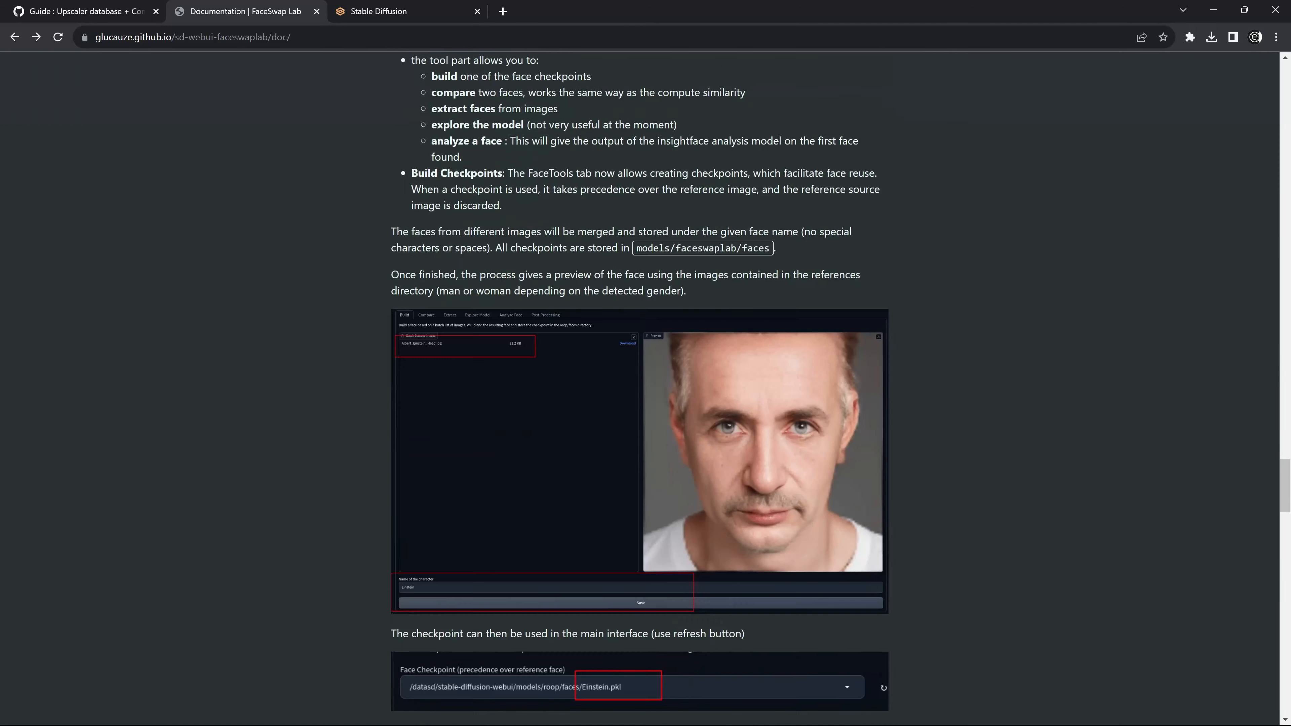
scroll(553, 359, "up", 3)
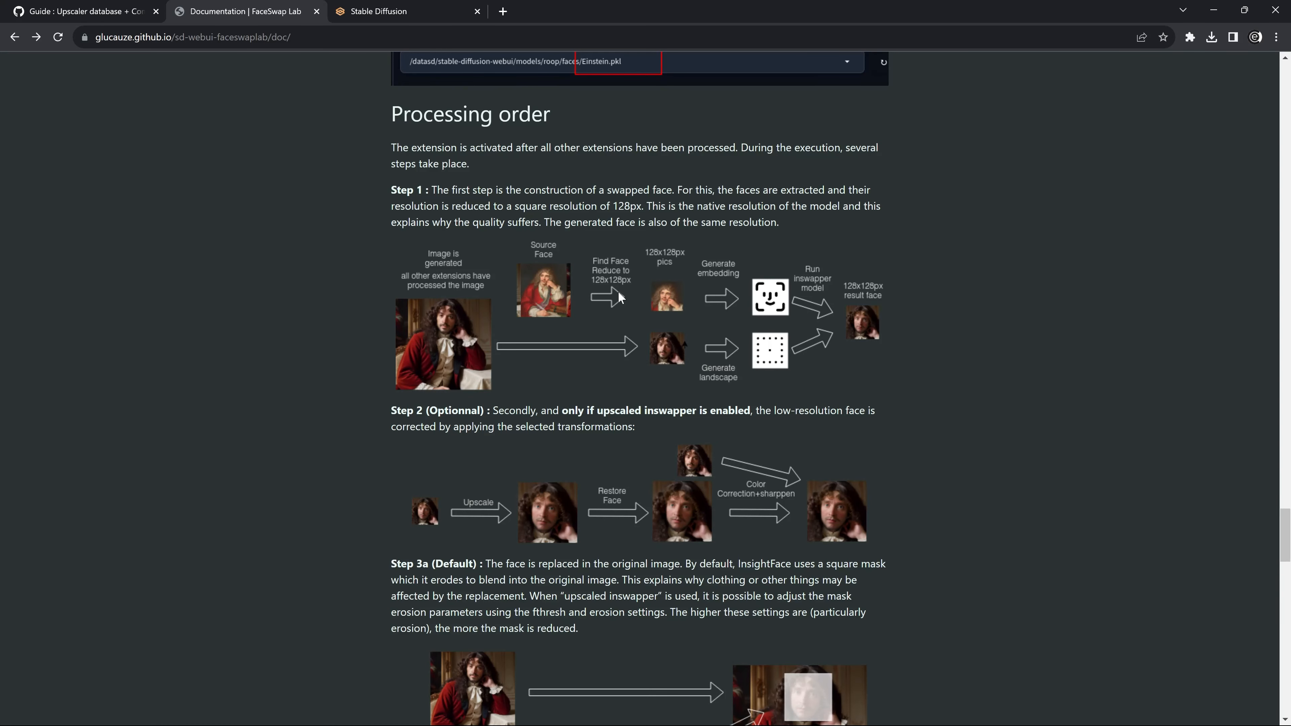
scroll(569, 451, "down", 1)
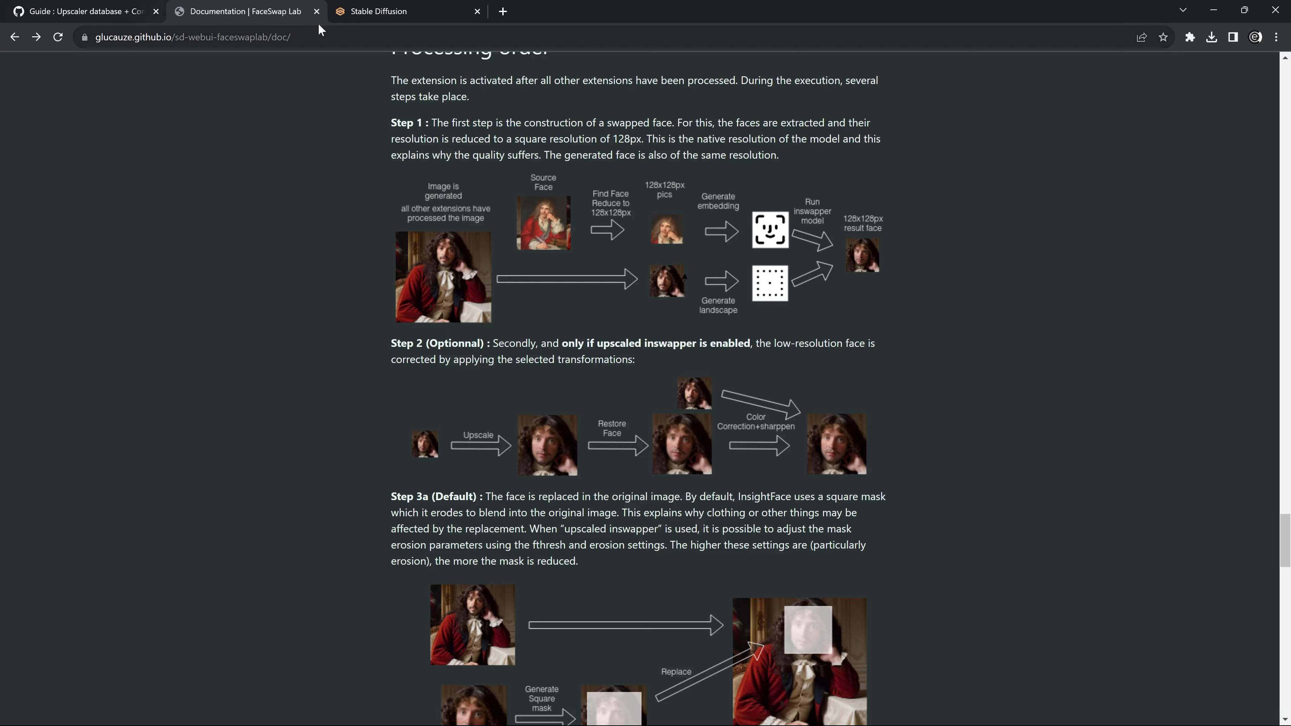
- Back in Stable Diffusion WebUI, compare Face 1's post-processing options with Global Post-Processing and examine the Post-Inpainting (After swapping) settings
left_click(379, 11)
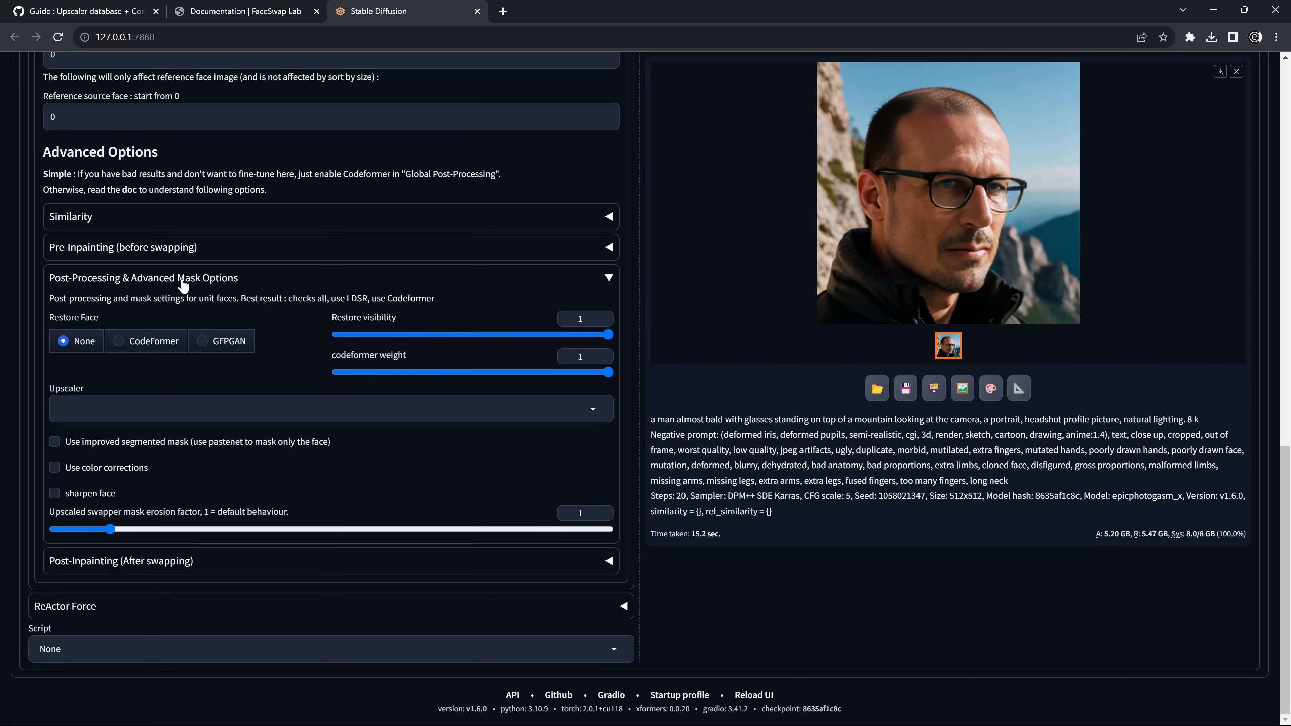
scroll(242, 432, "up", 2)
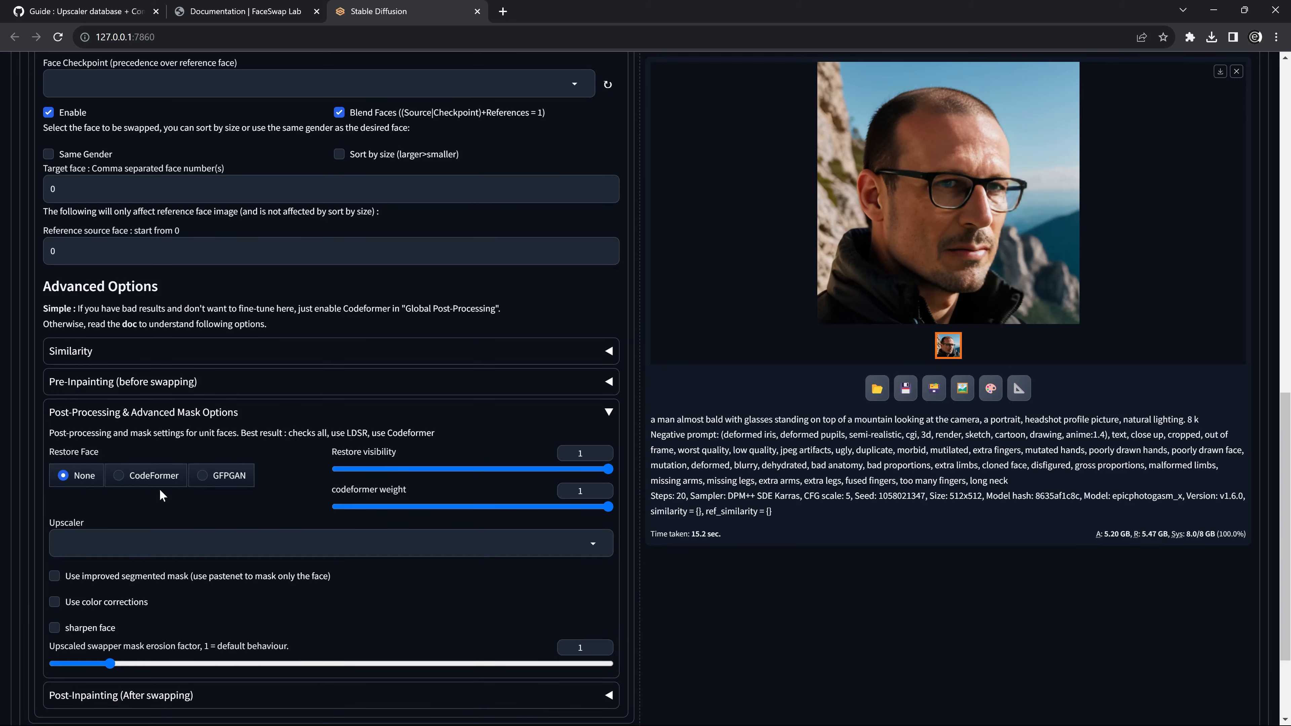
scroll(155, 483, "up", 4)
scroll(233, 435, "up", 2)
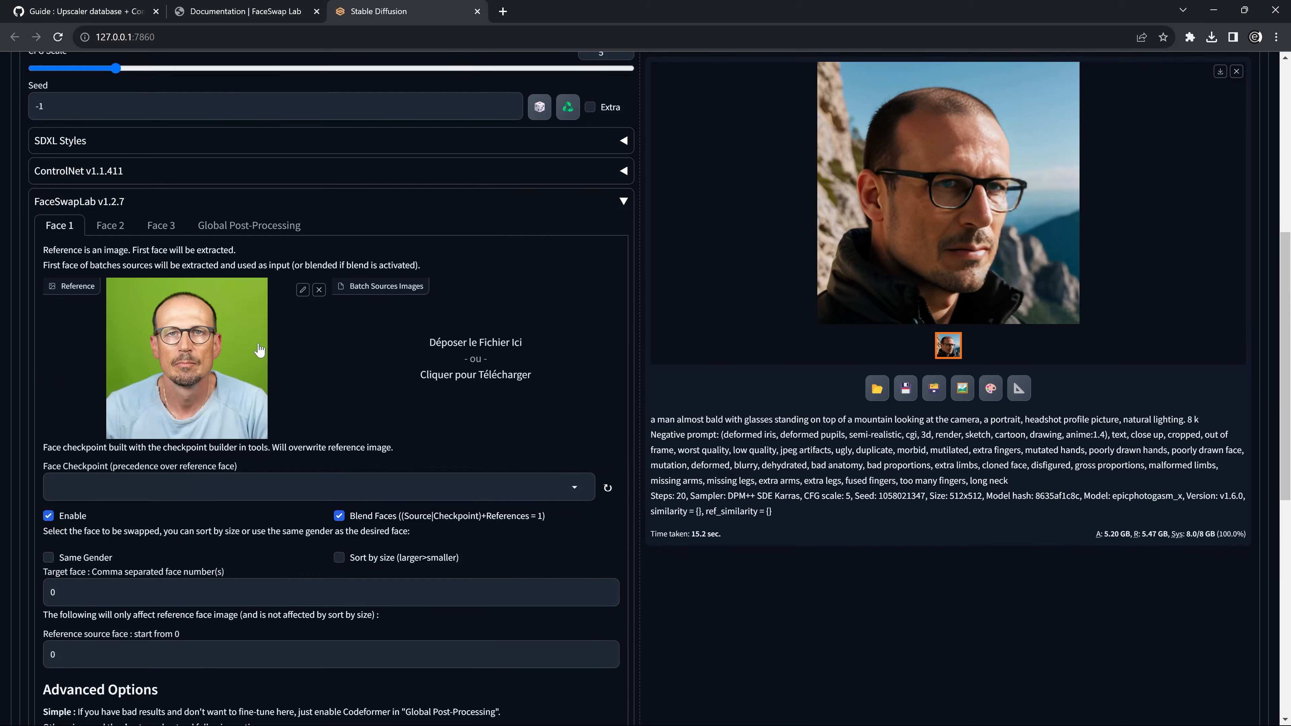
left_click(232, 238)
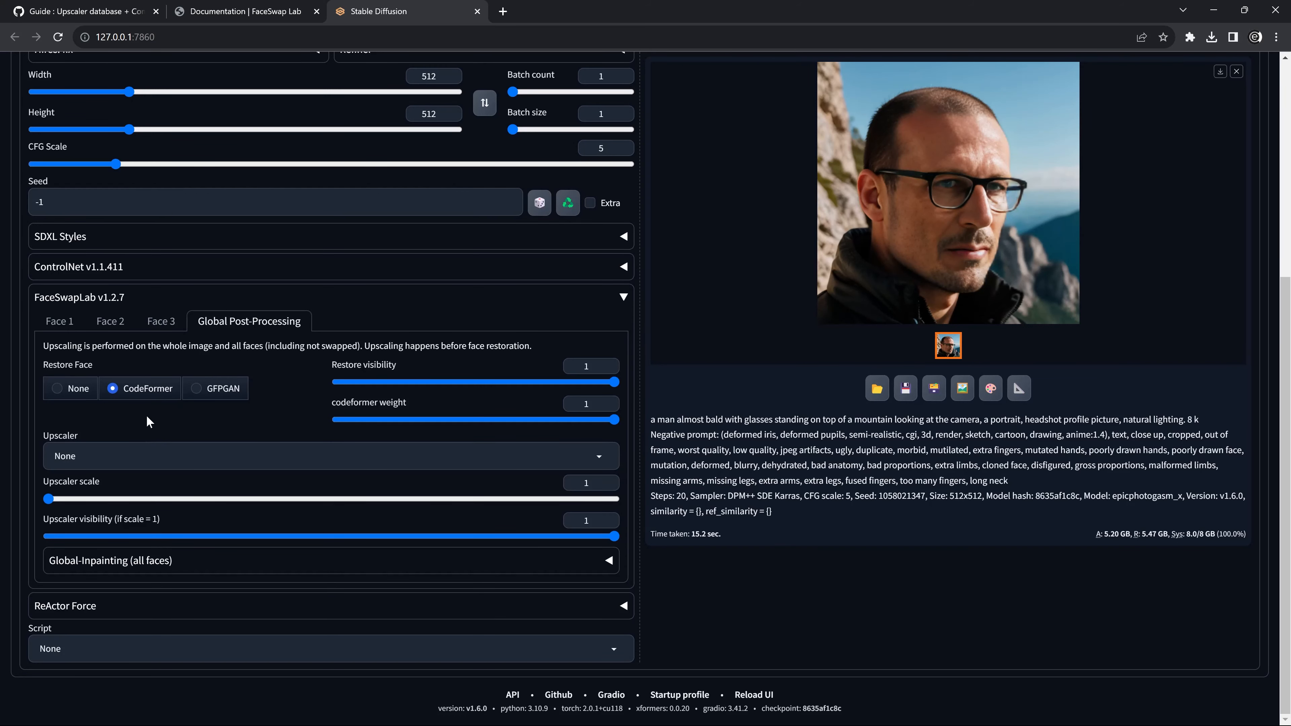
left_click(65, 320)
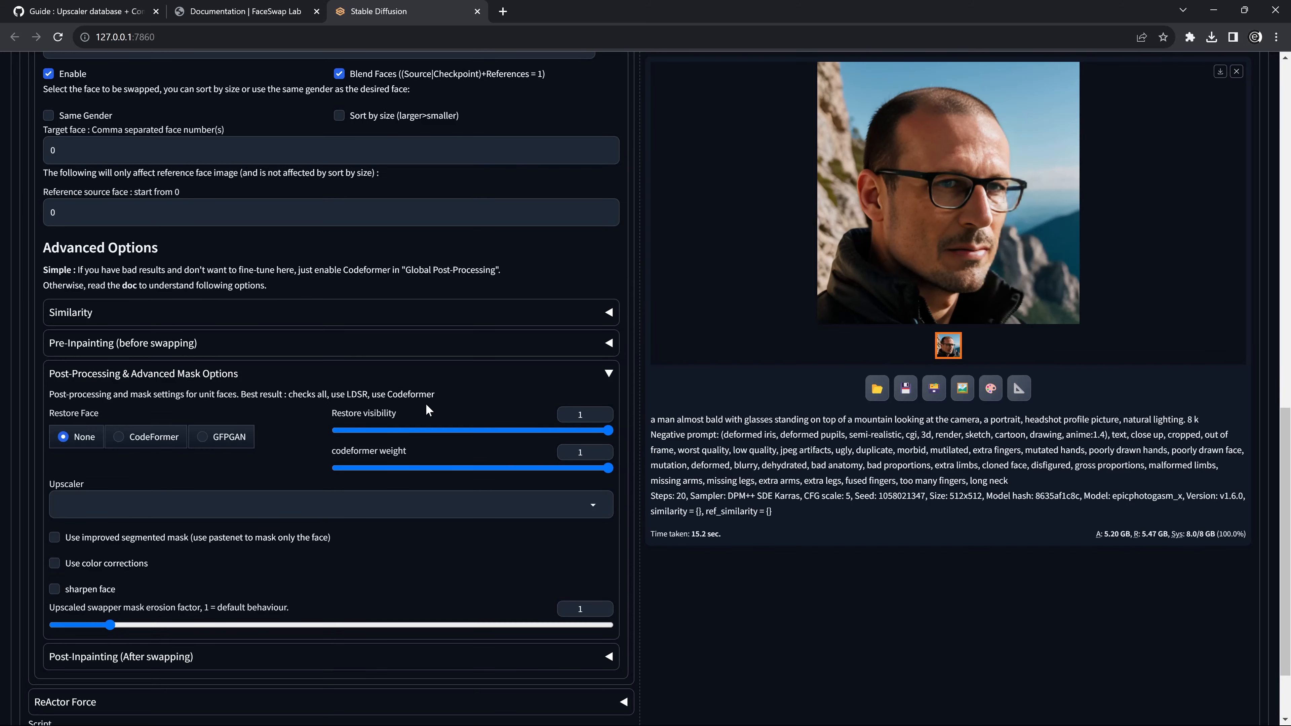
left_click(609, 373)
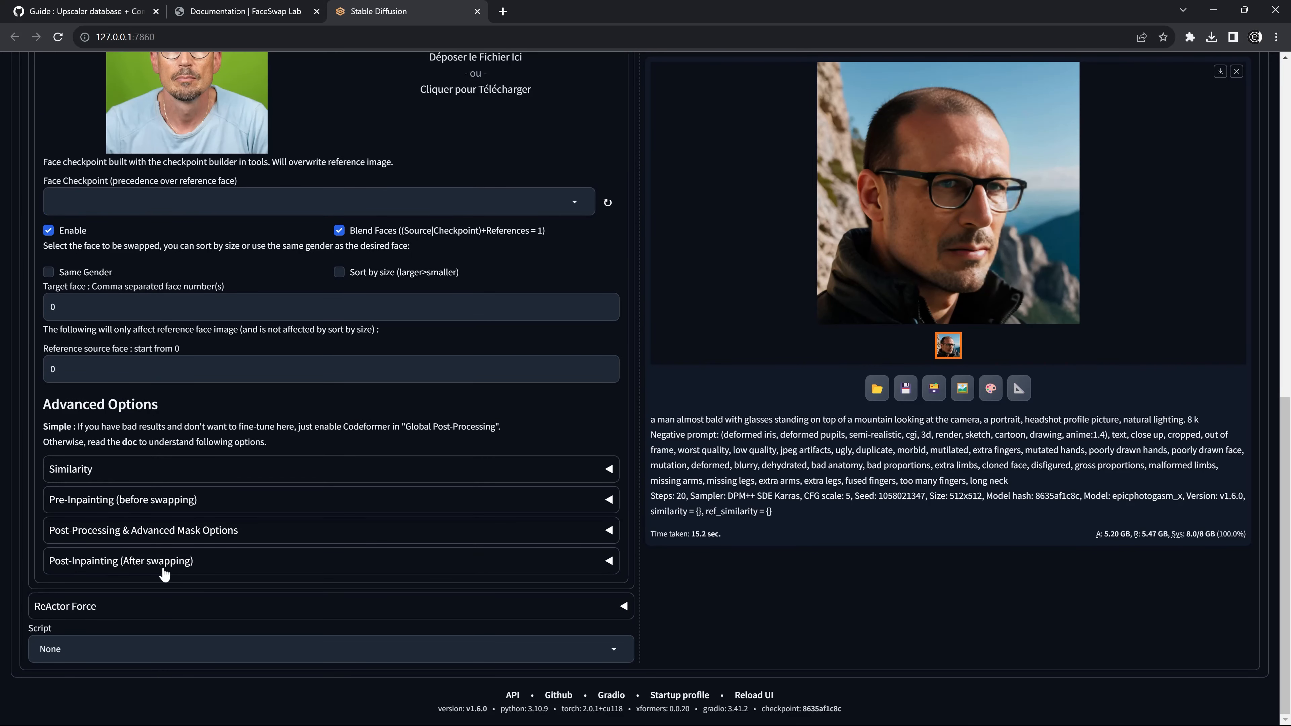
left_click(468, 567)
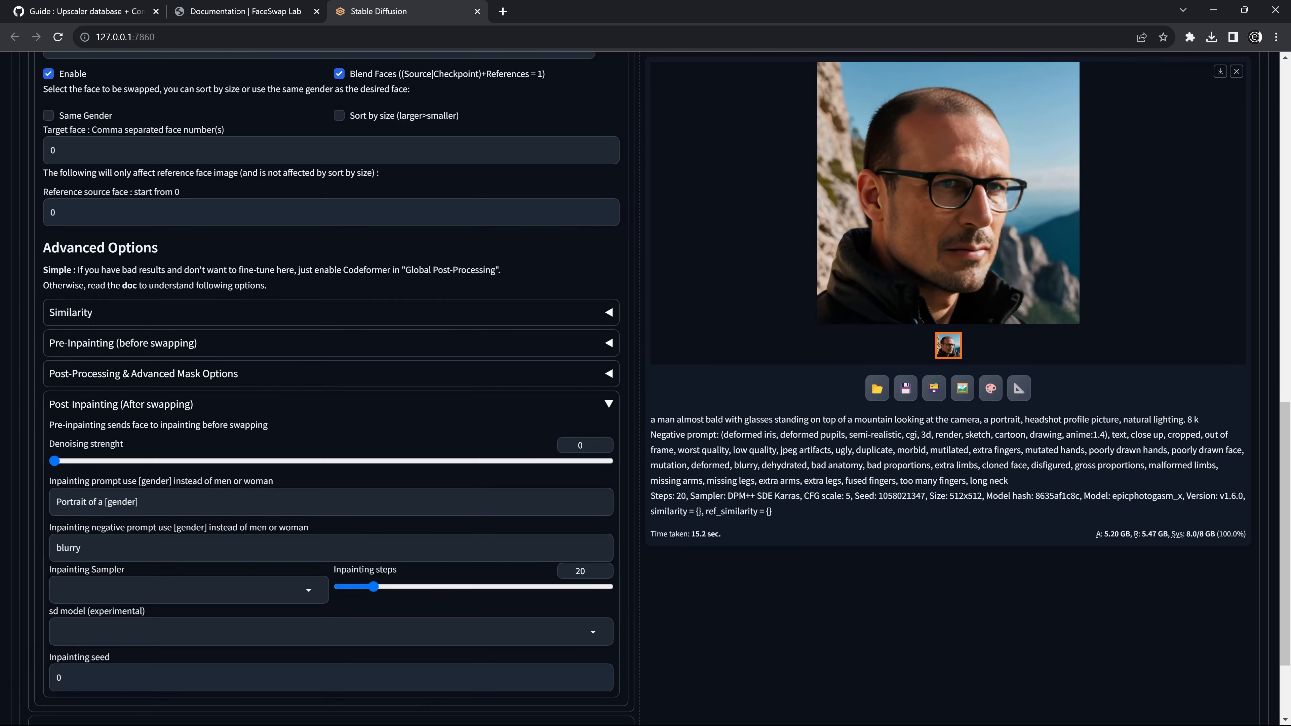
left_click(608, 405)
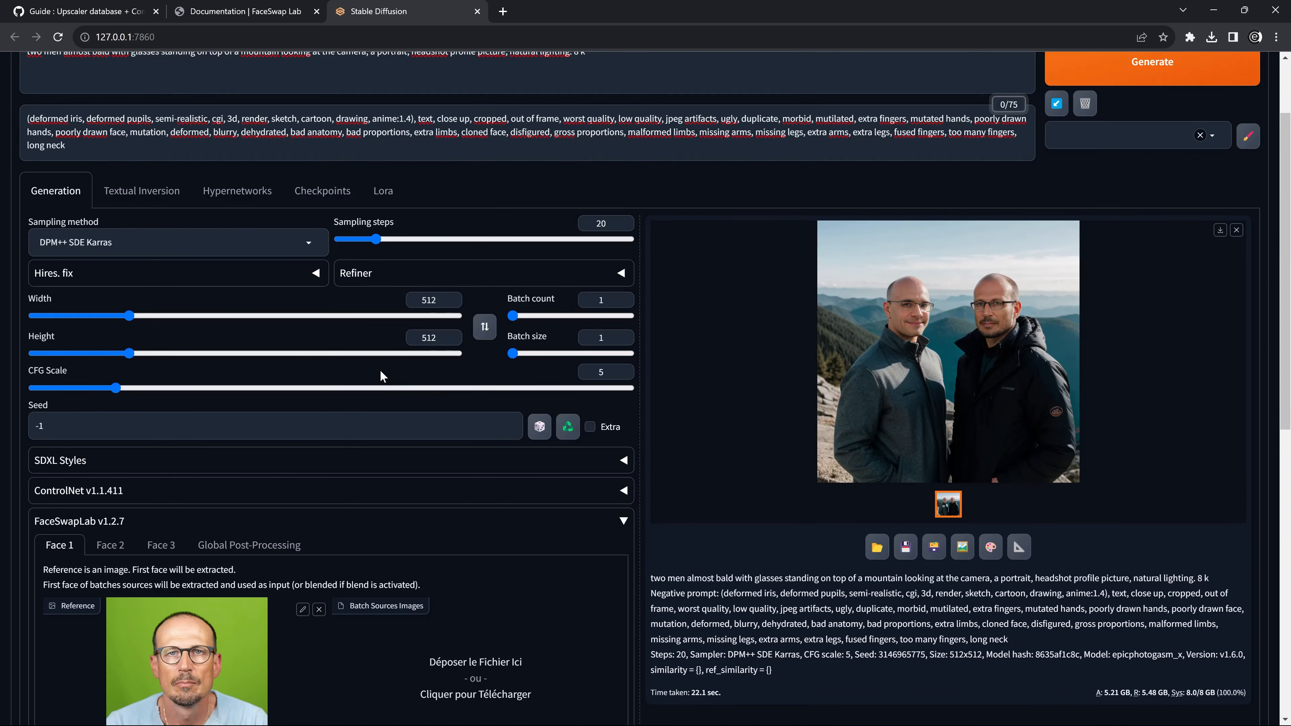
- Load all twelve cropped blue T-shirt portraits from the Images croppées folder as batch sources in FaceSwapLab's Build tool
scroll(406, 352, "up", 2)
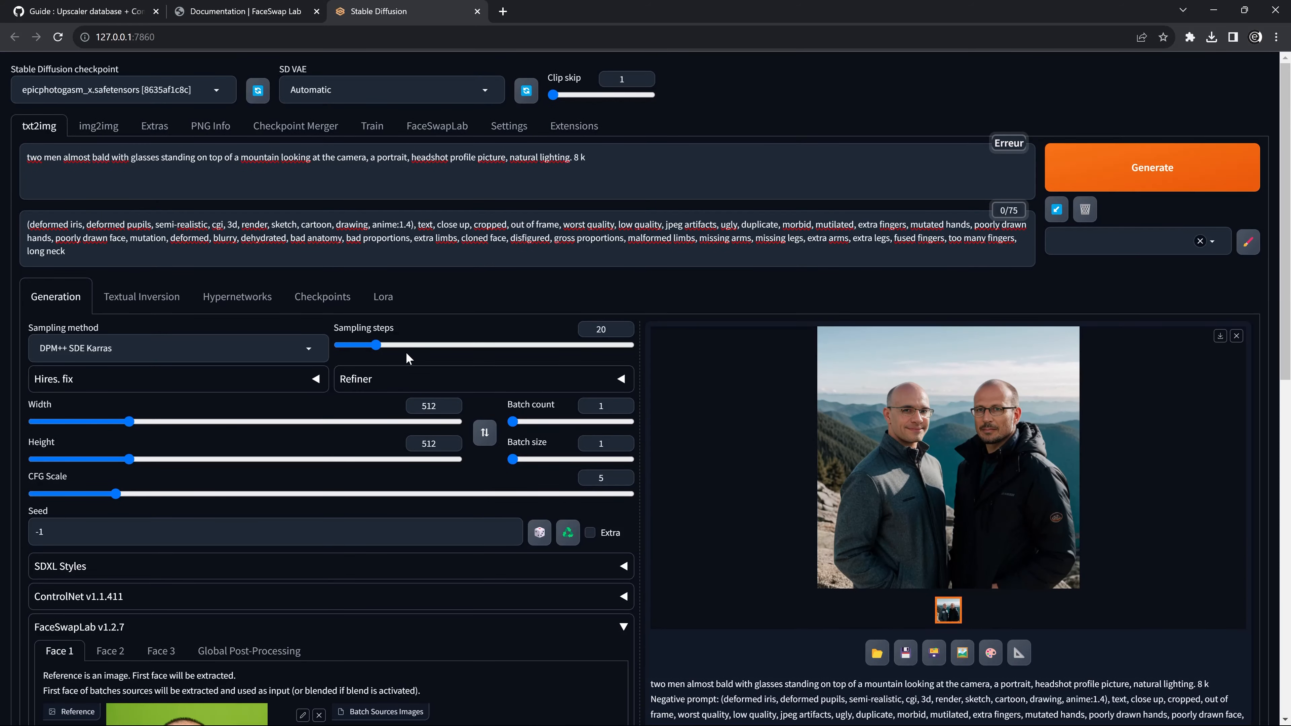
left_click(433, 133)
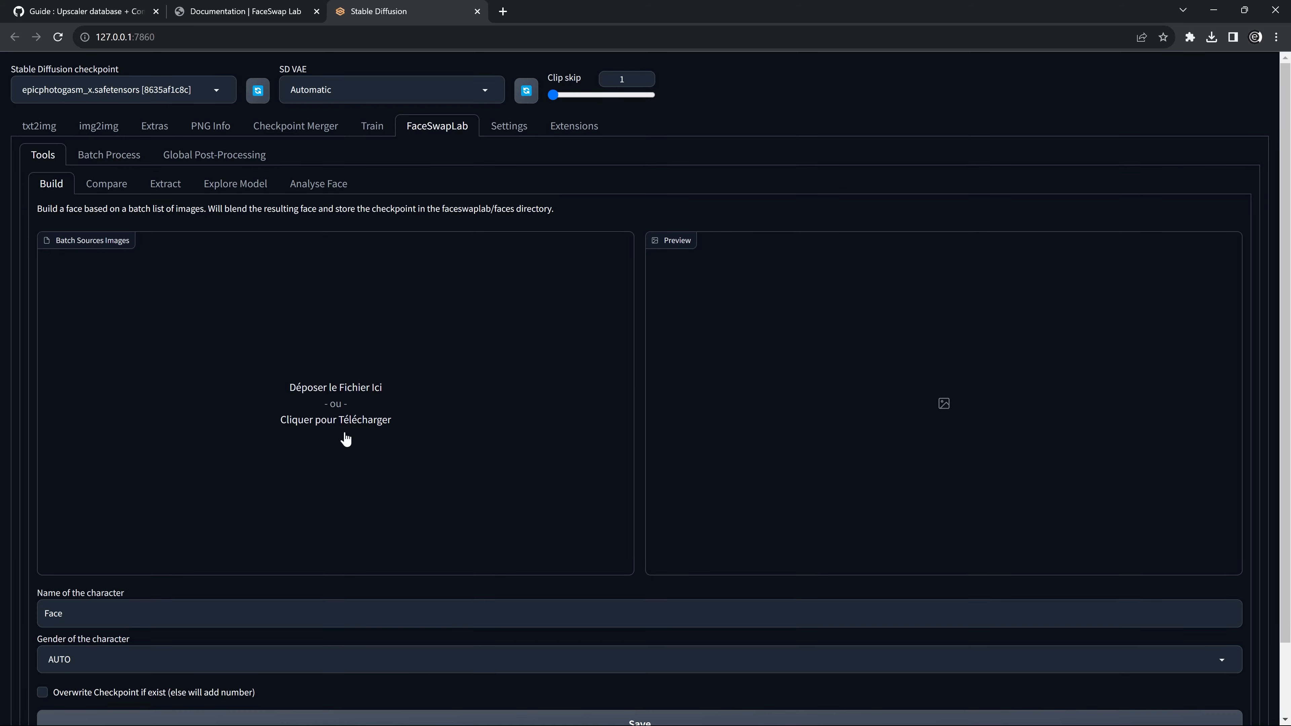
left_click(305, 387)
left_click_drag(89, 180, 828, 74)
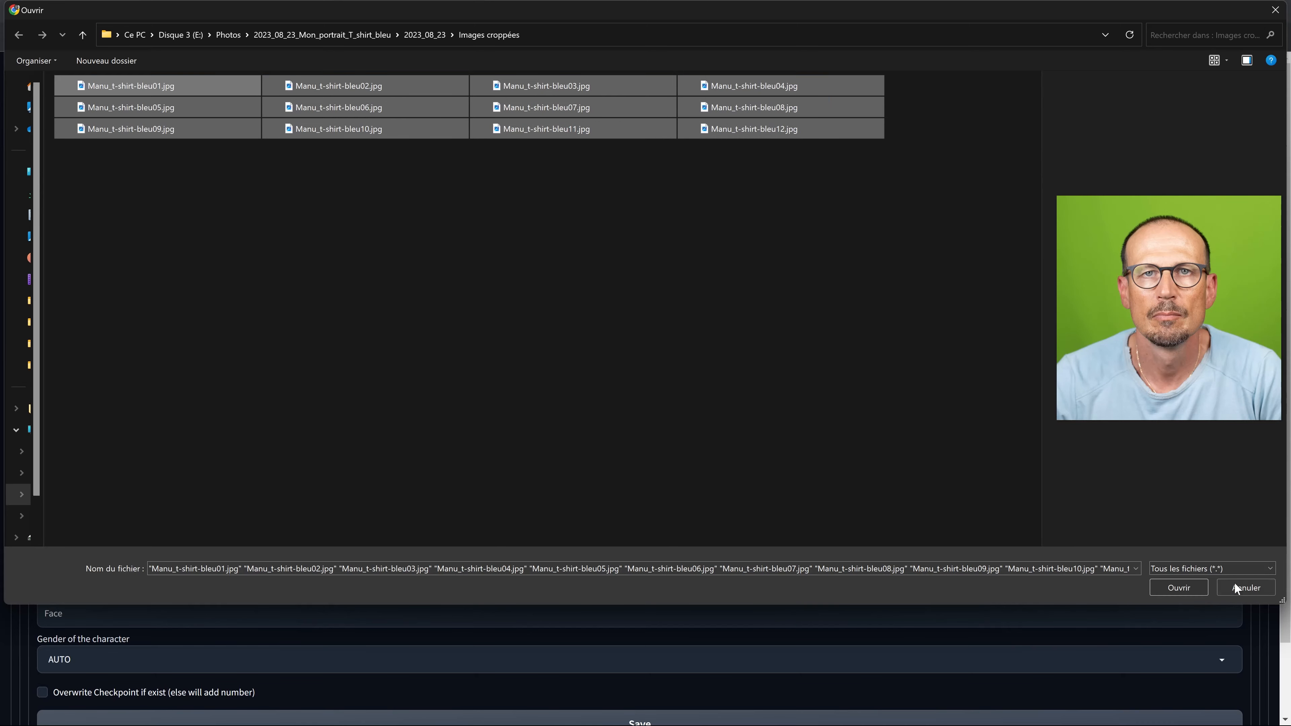
key("Return")
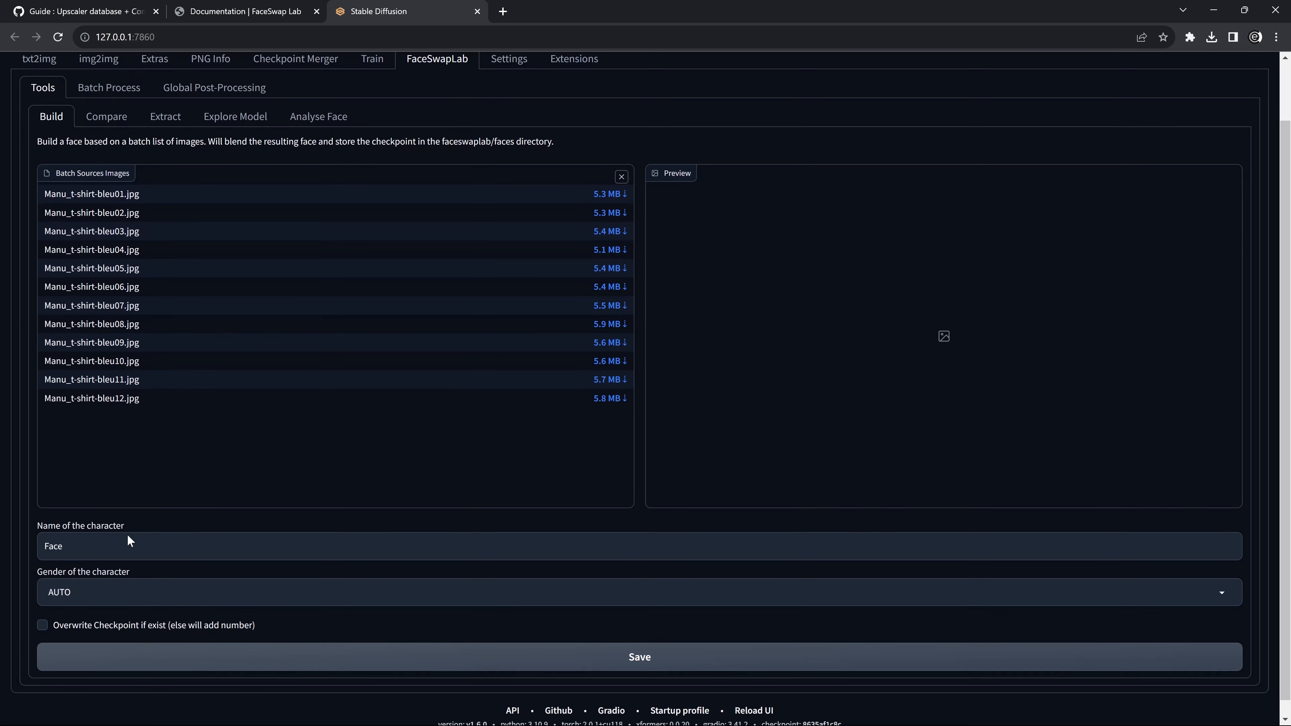
- Enter the person's first name as the character name and save the blended face checkpoint with gender AUTO
left_click(128, 539)
key("ctrl+a")
type("Manu")
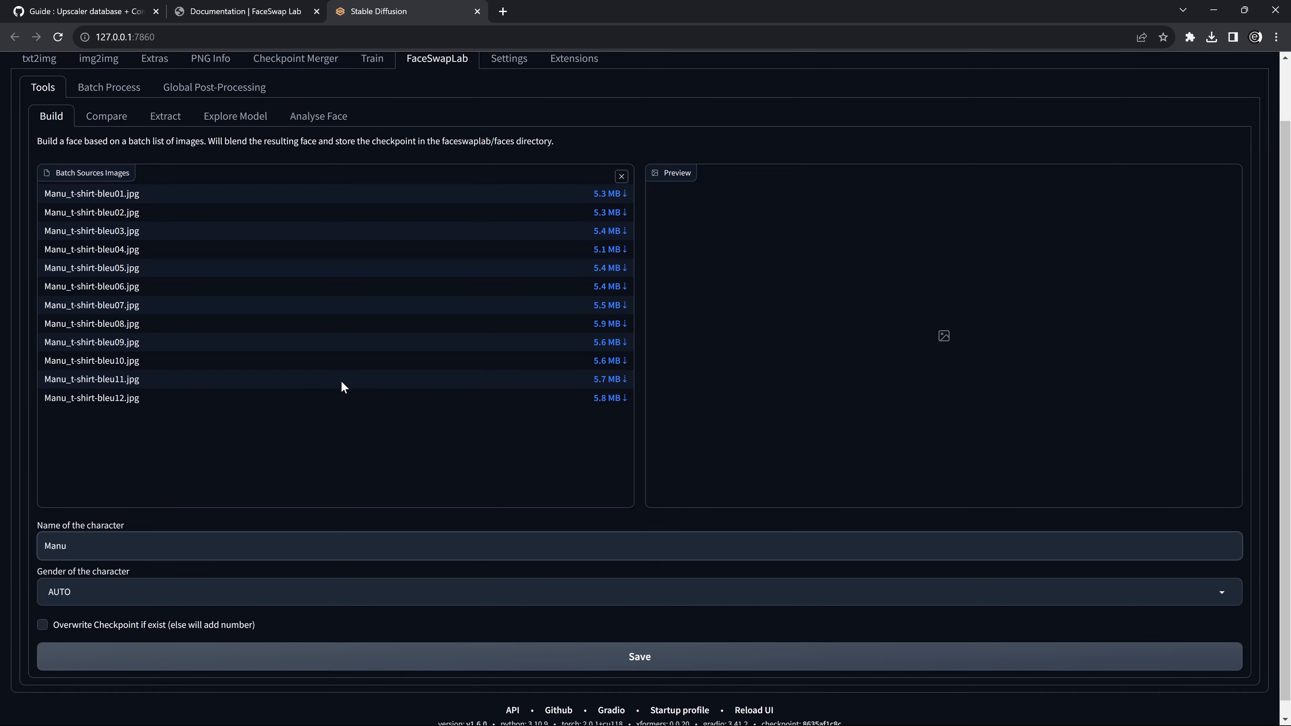
scroll(339, 383, "down", 1)
left_click(639, 641)
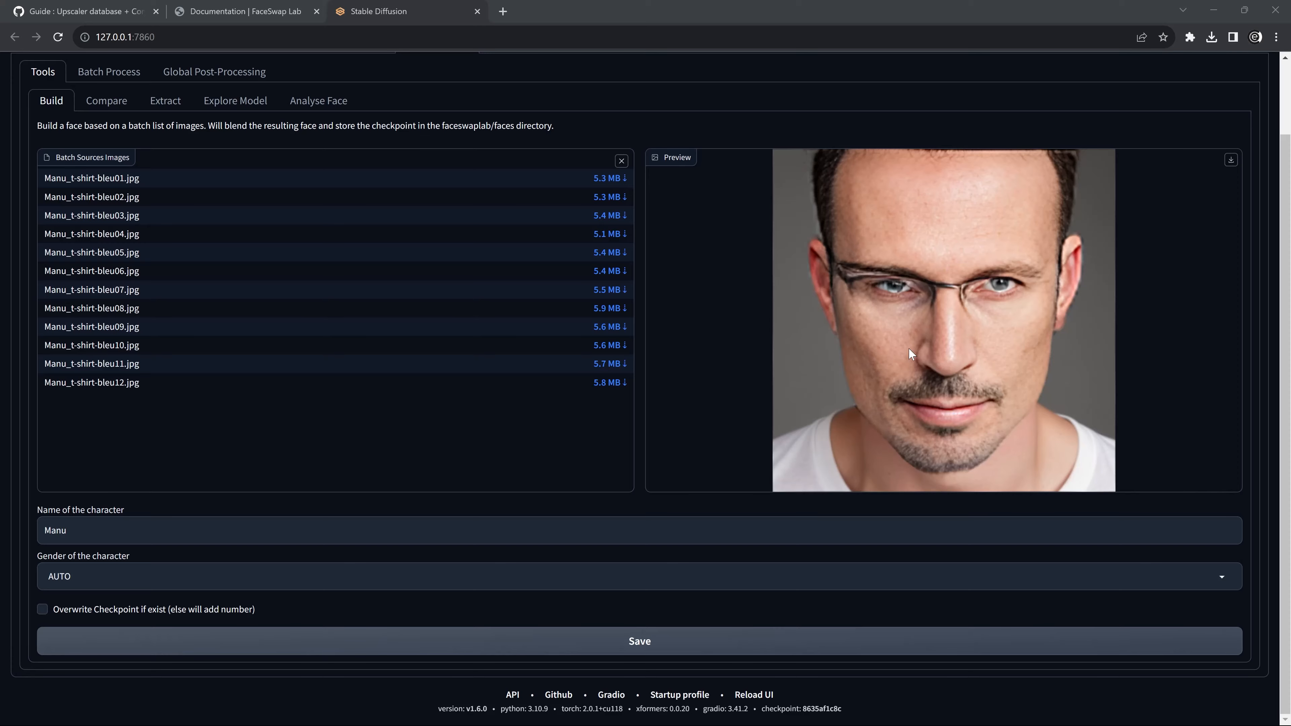
- In txt2img, remove Face 1's reference image, refresh the face checkpoint list and select the newly saved character checkpoint
scroll(250, 210, "up", 2)
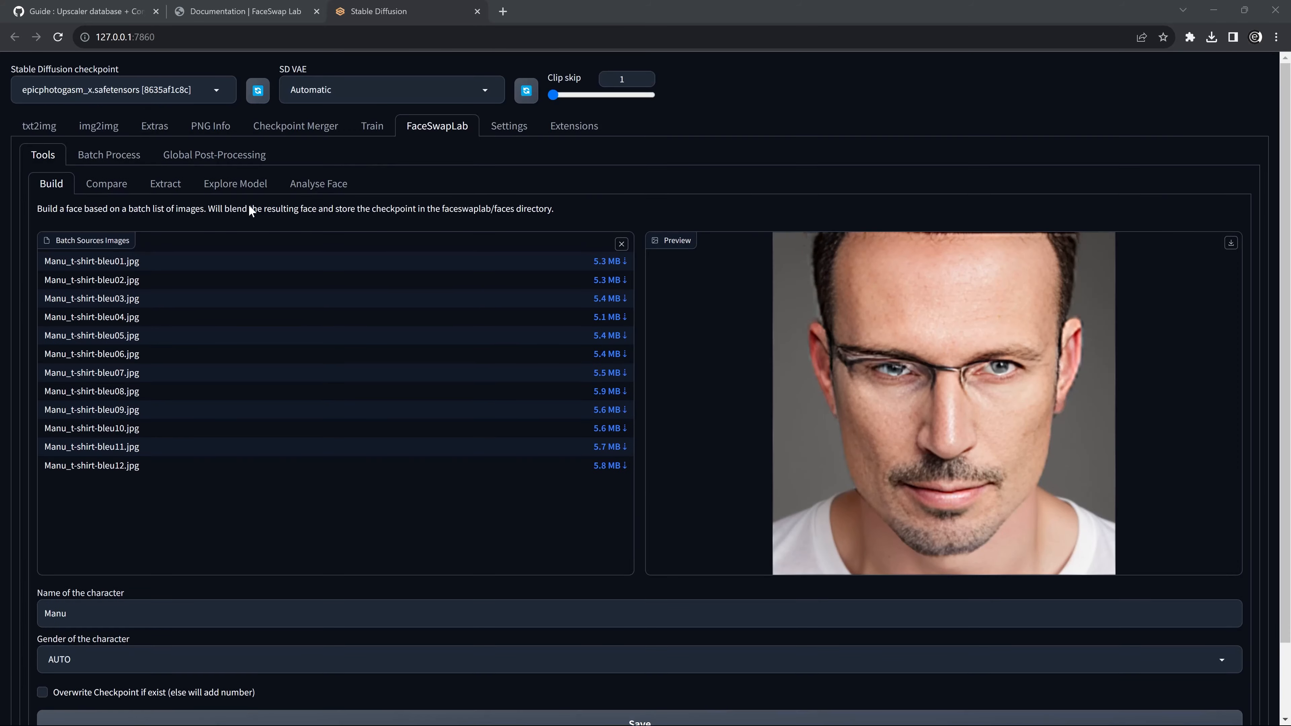
left_click(39, 126)
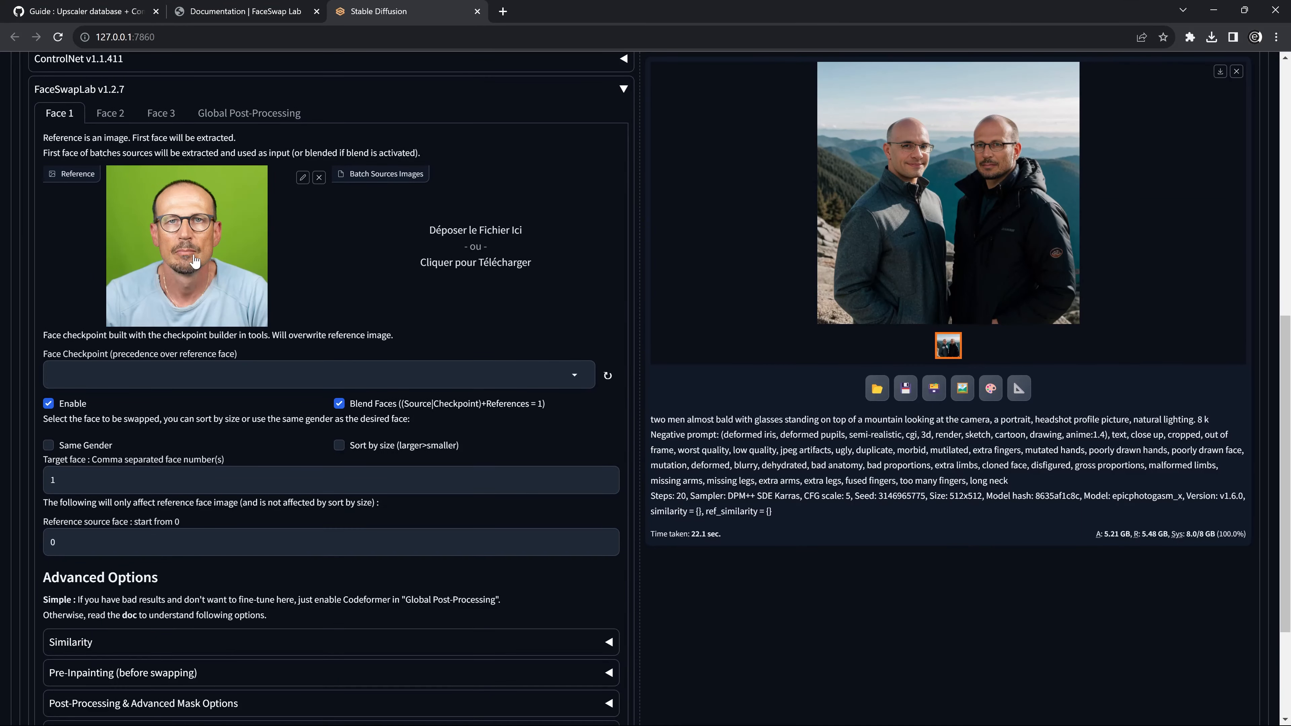
left_click(318, 177)
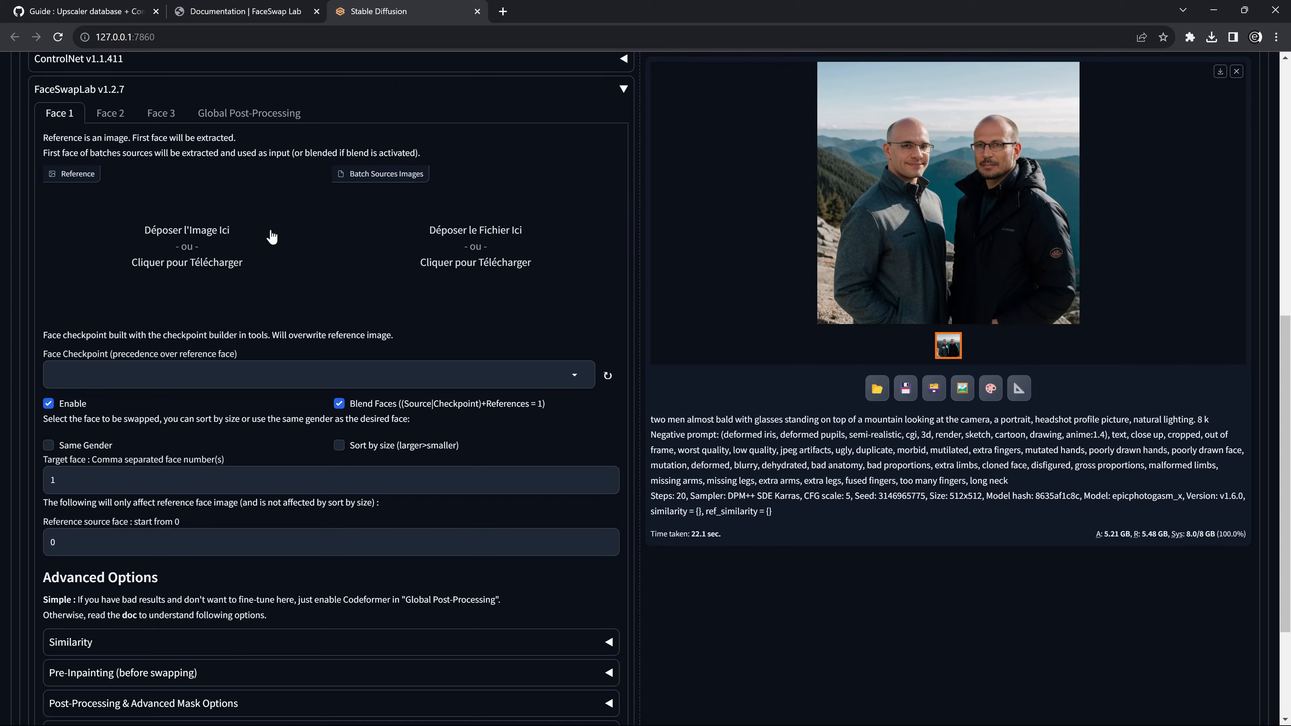
left_click(608, 377)
left_click(153, 376)
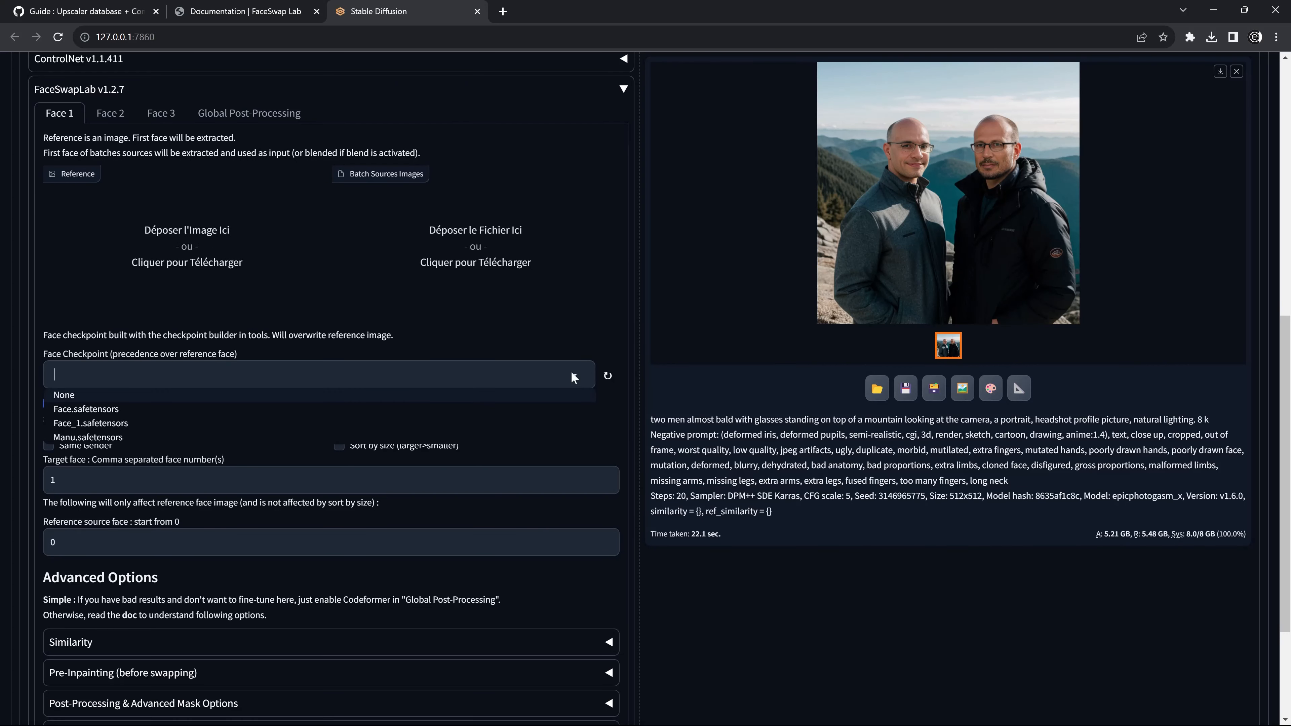
left_click(99, 439)
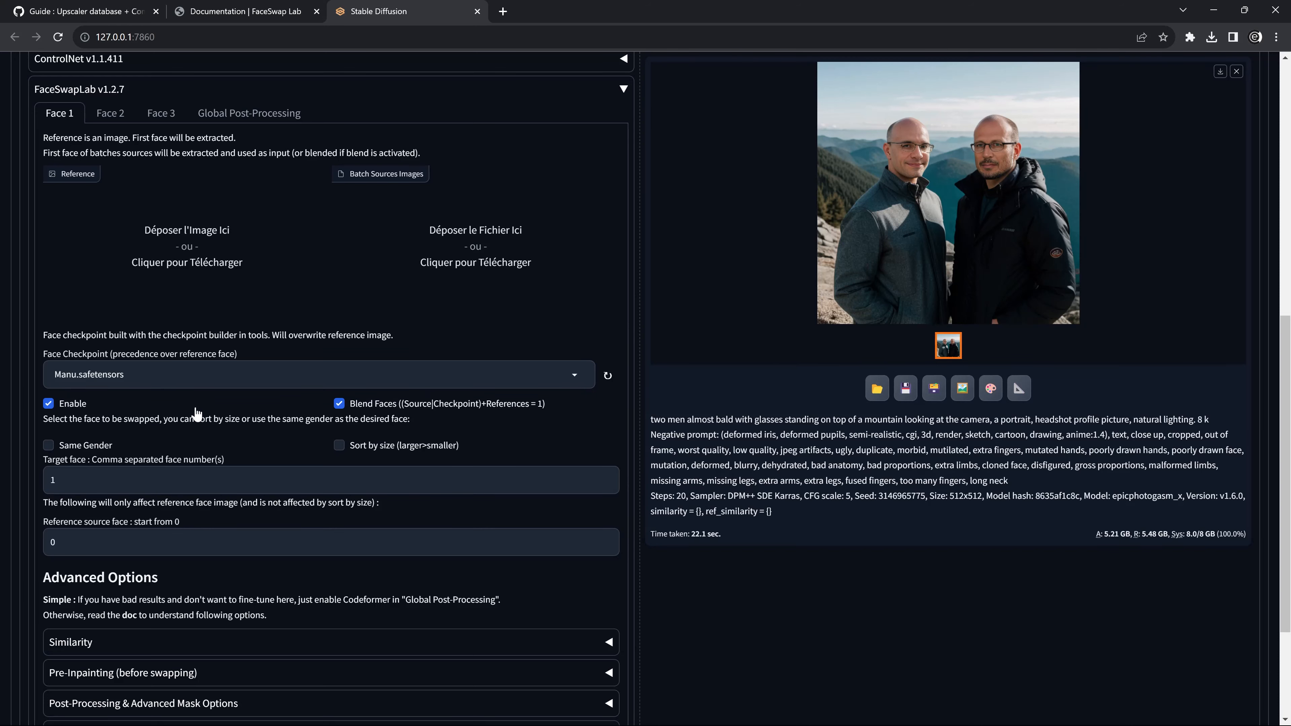
- Generate a new image of the two men with the face checkpoint and inspect the result enlarged
scroll(201, 407, "up", 3)
scroll(190, 437, "down", 1)
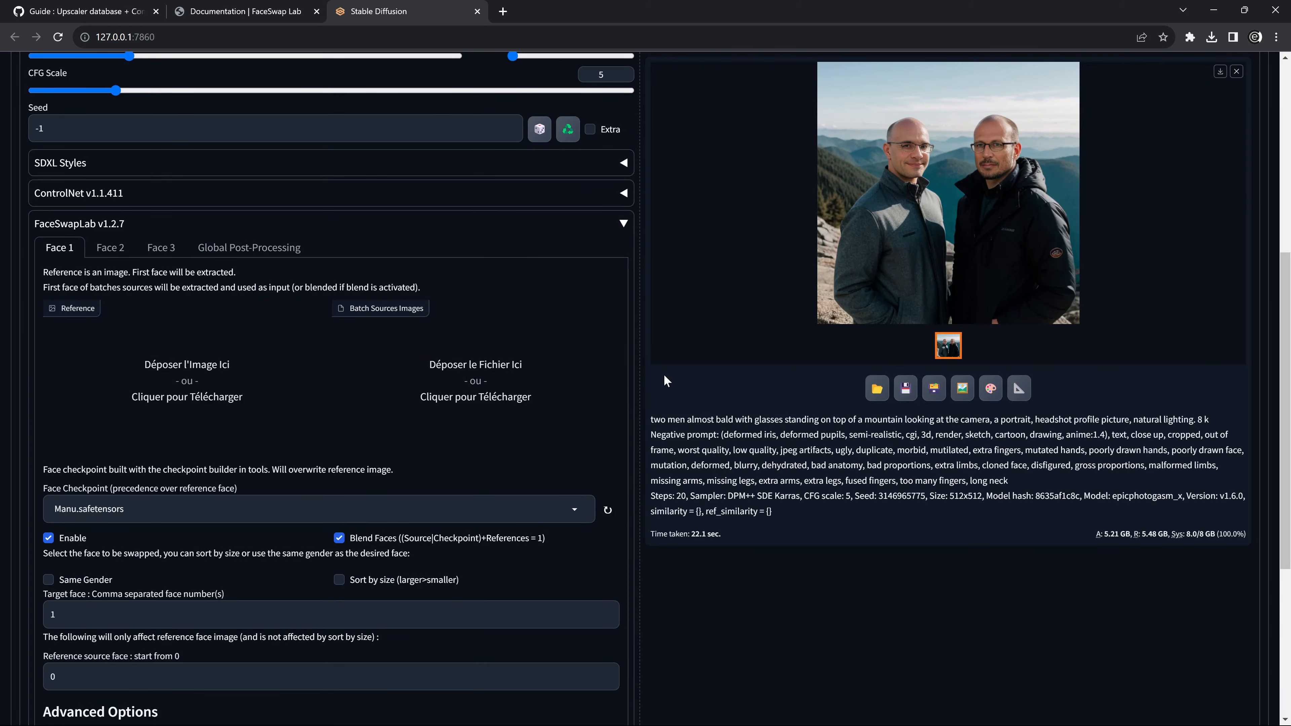
scroll(852, 381, "up", 8)
left_click(1080, 170)
left_click(869, 429)
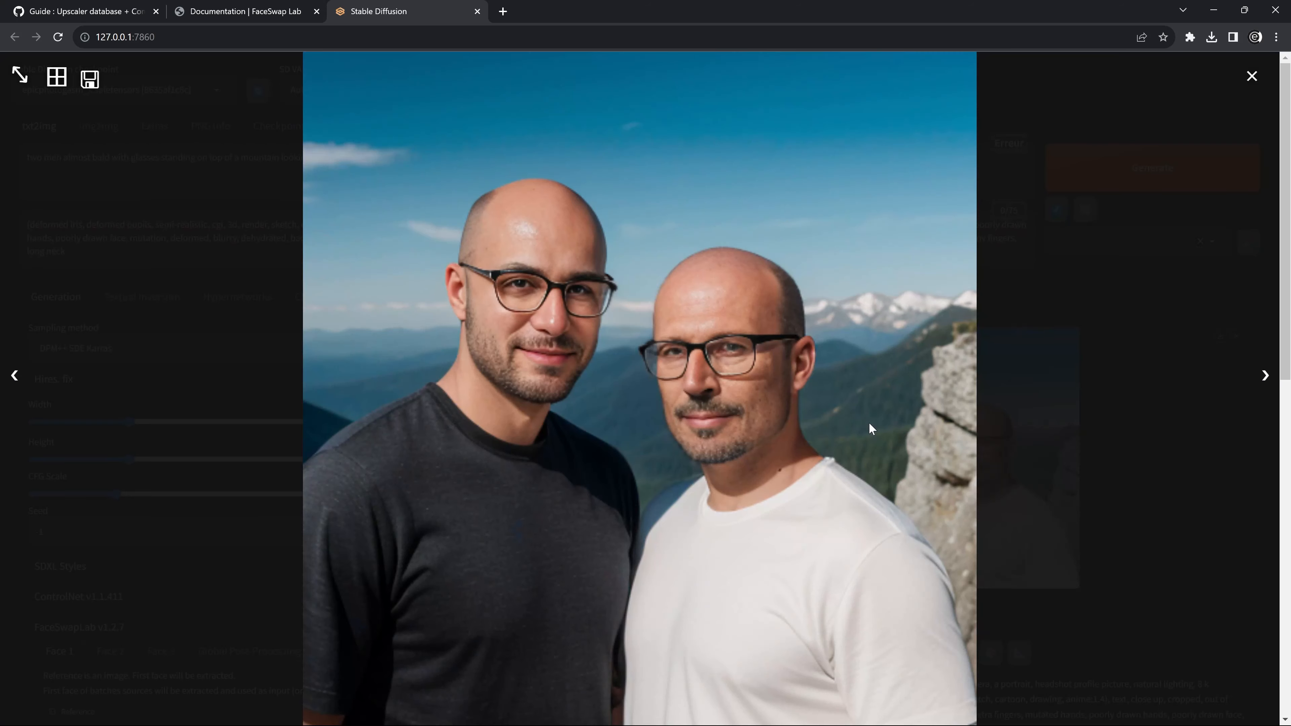
left_click(811, 394)
scroll(480, 469, "down", 8)
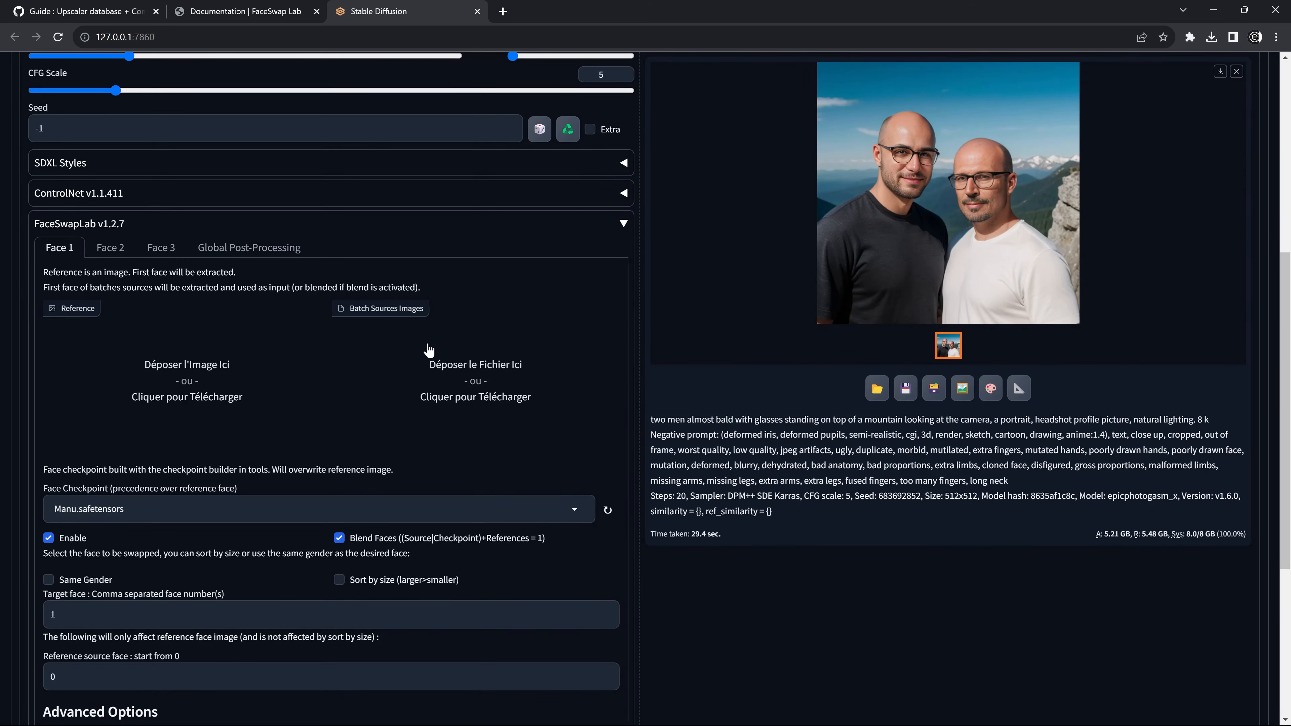
scroll(480, 434, "down", 1)
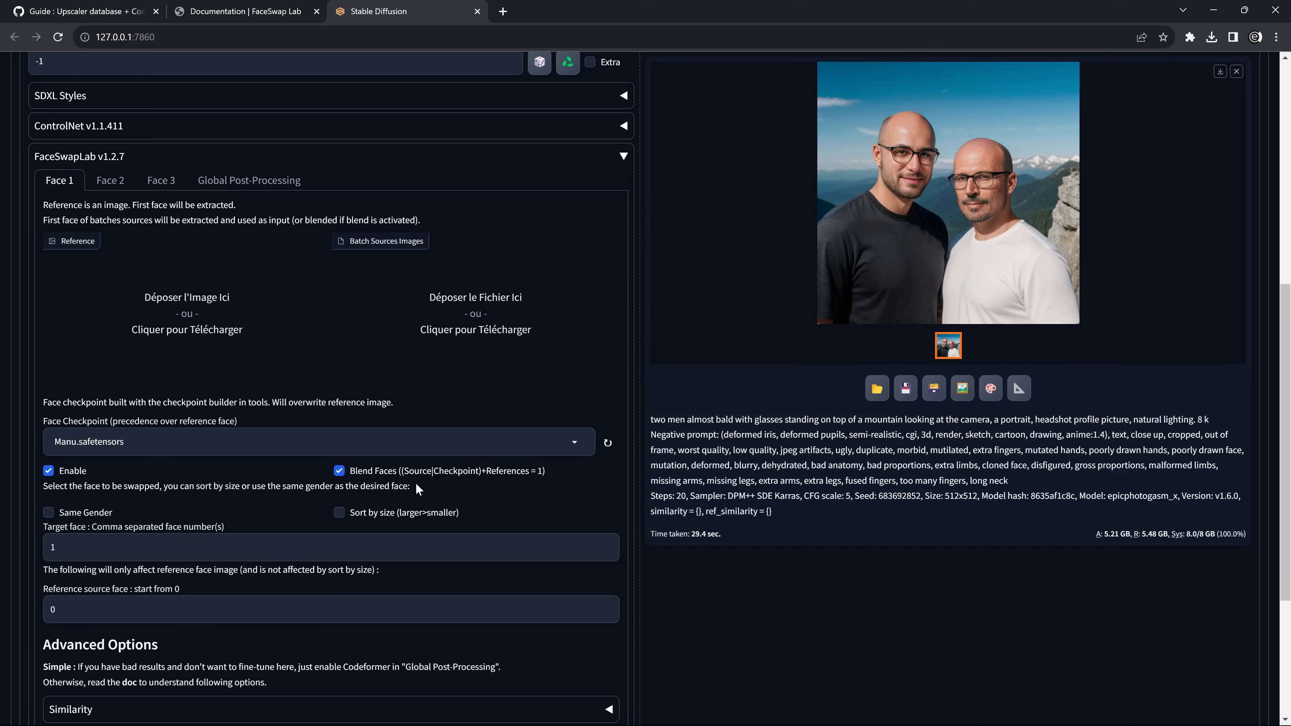
- Load test_image.png from the sd-webui-faceswaplab tests folder into img2img and match the output size to it, 256 by 256
scroll(416, 482, "up", 7)
left_click(100, 127)
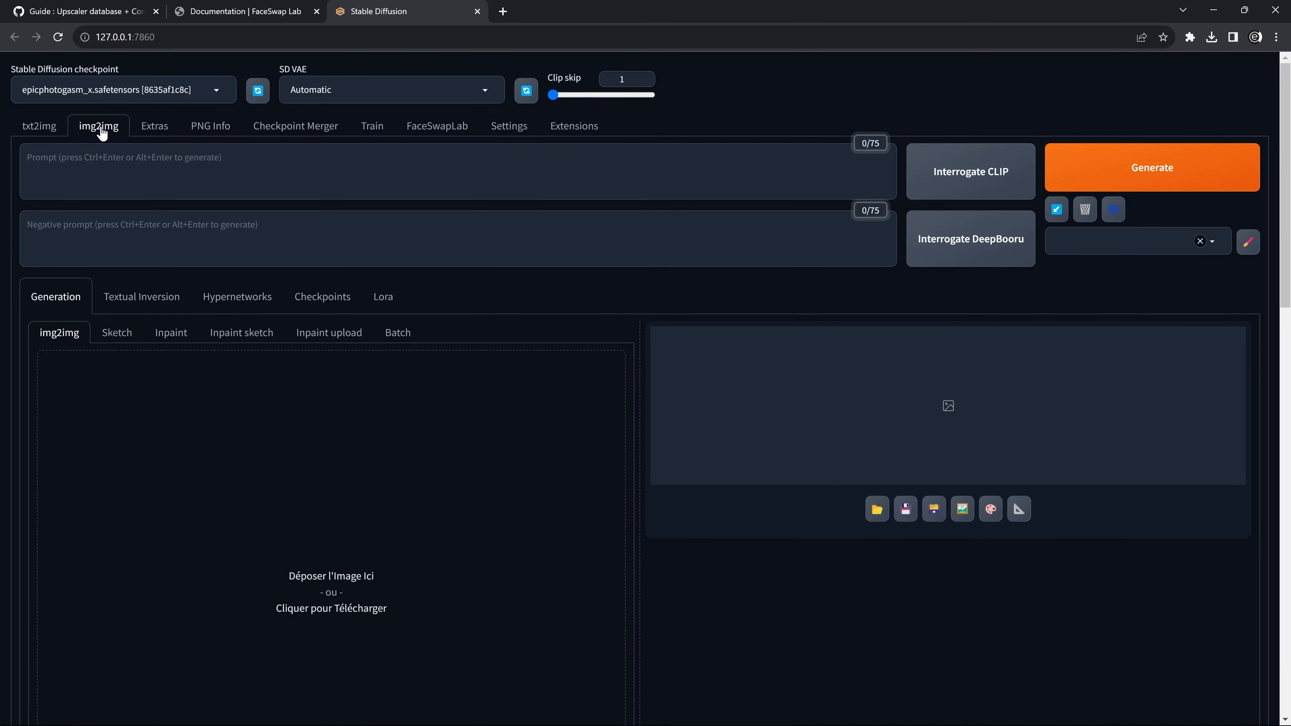
scroll(377, 490, "down", 1)
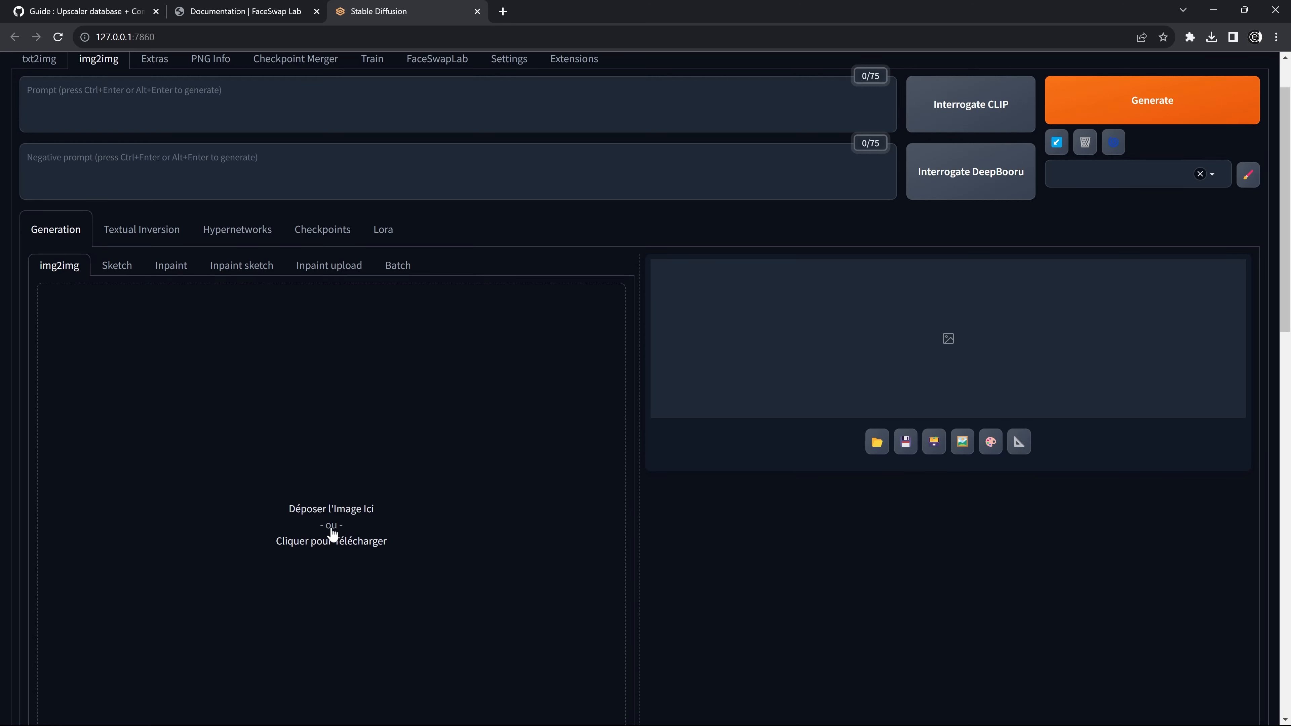
left_click(330, 534)
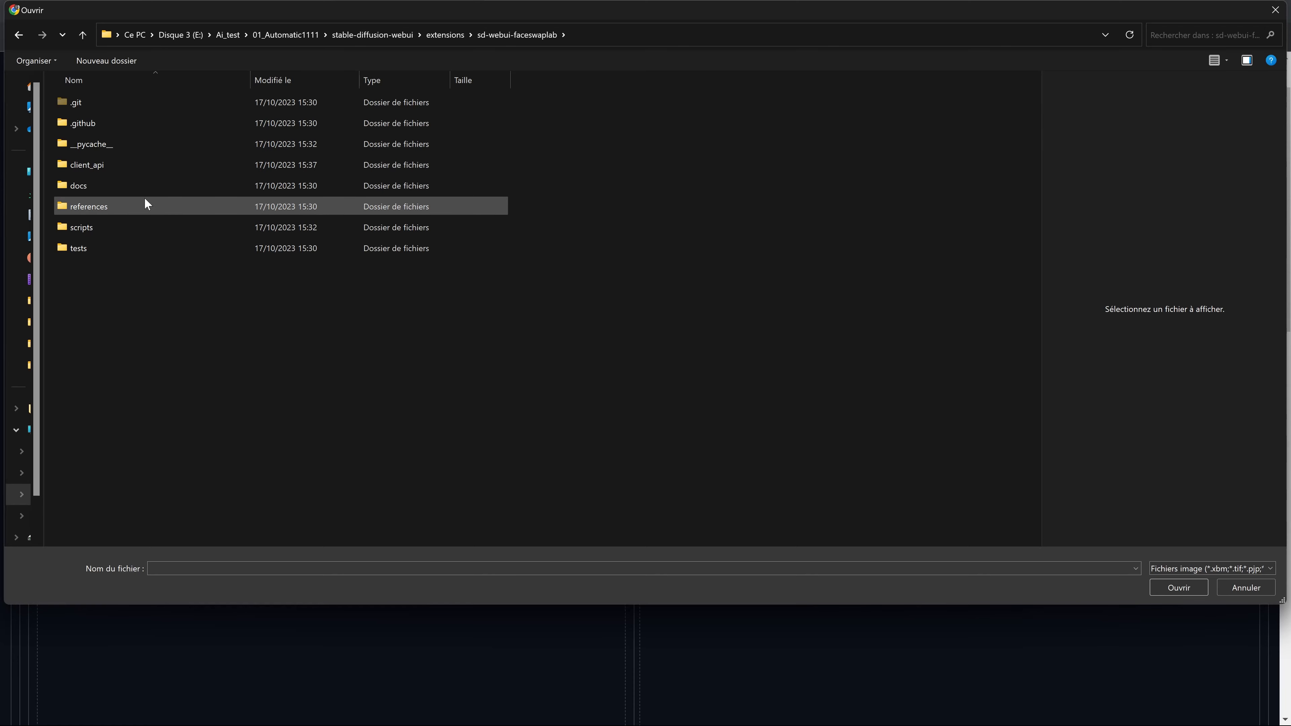
double_click(74, 250)
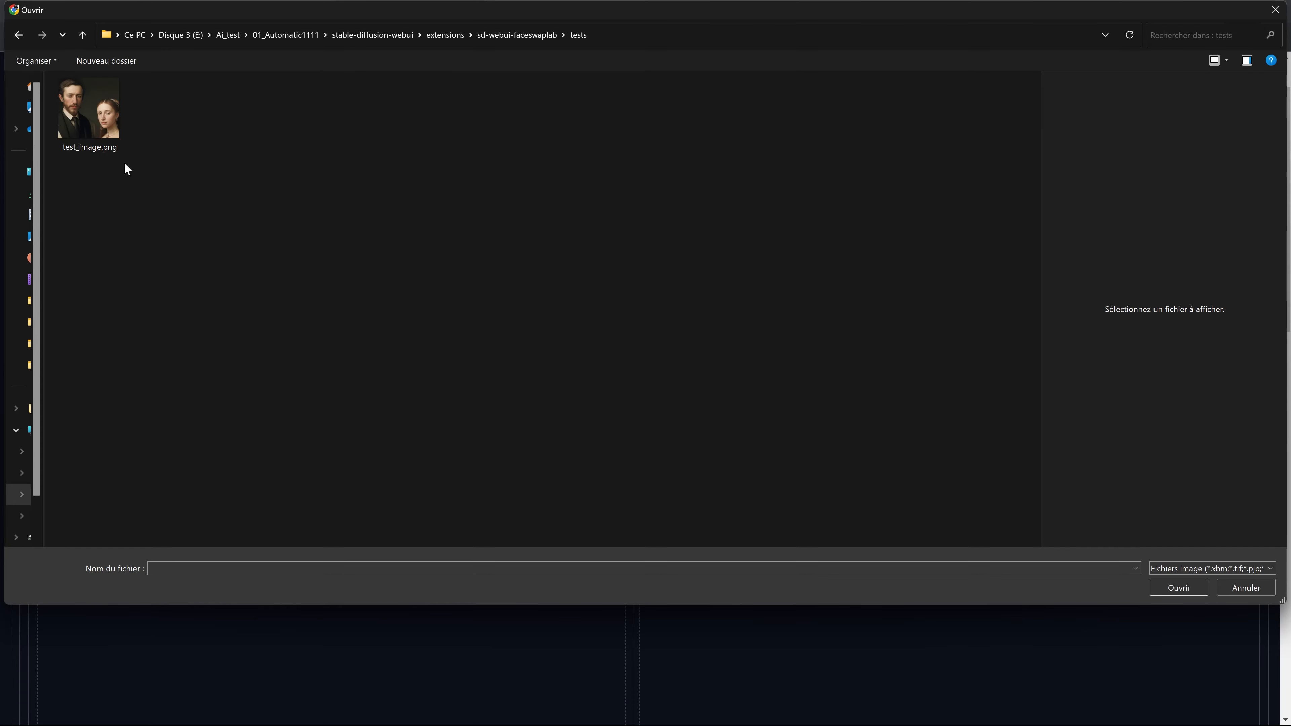
left_click(105, 114)
left_click(1175, 589)
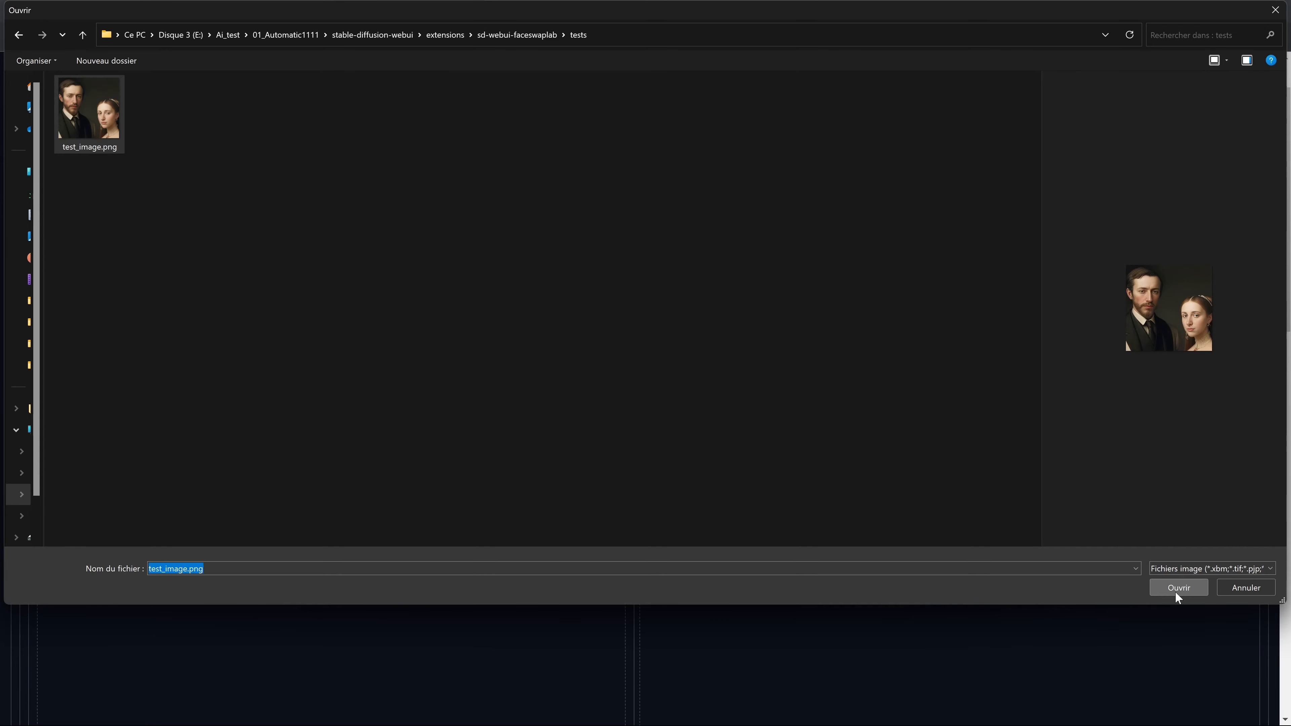
left_click(475, 483)
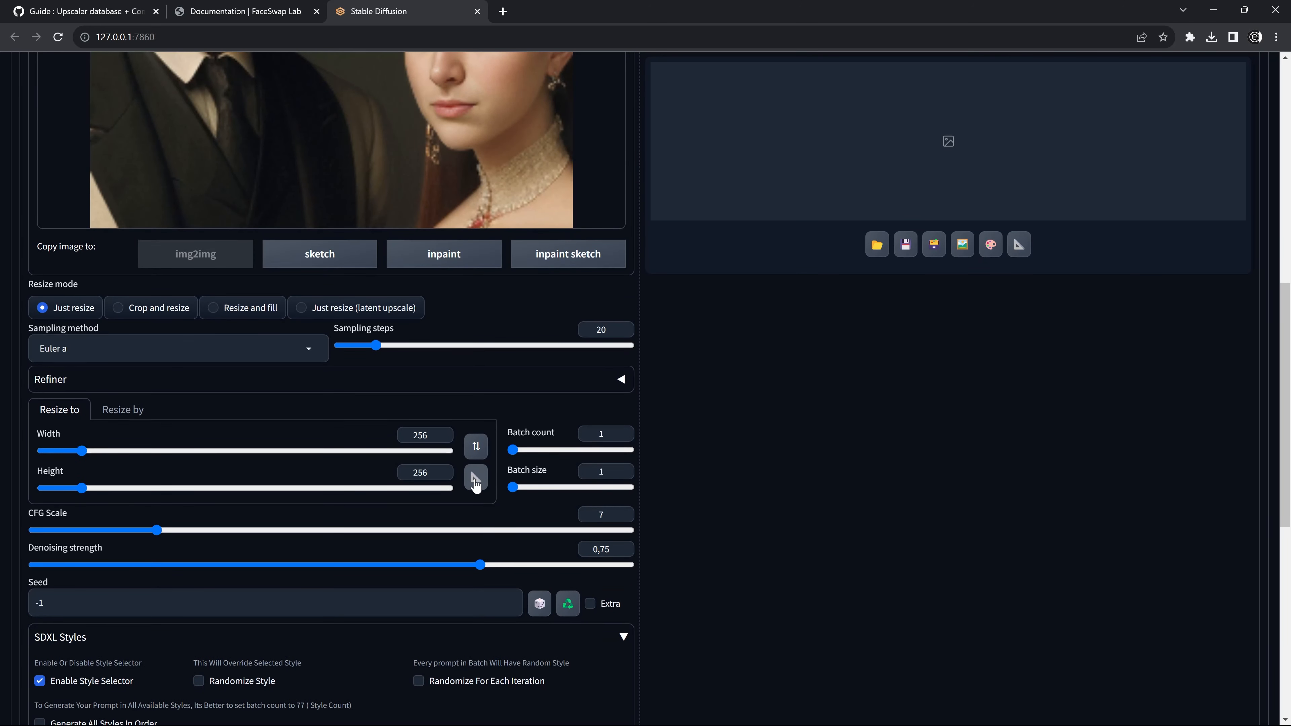
- Set the img2img denoising strength to 0, the sampling method to DPM++ SDE Karras and the CFG scale to 5
scroll(447, 366, "up", 5)
scroll(447, 366, "down", 3)
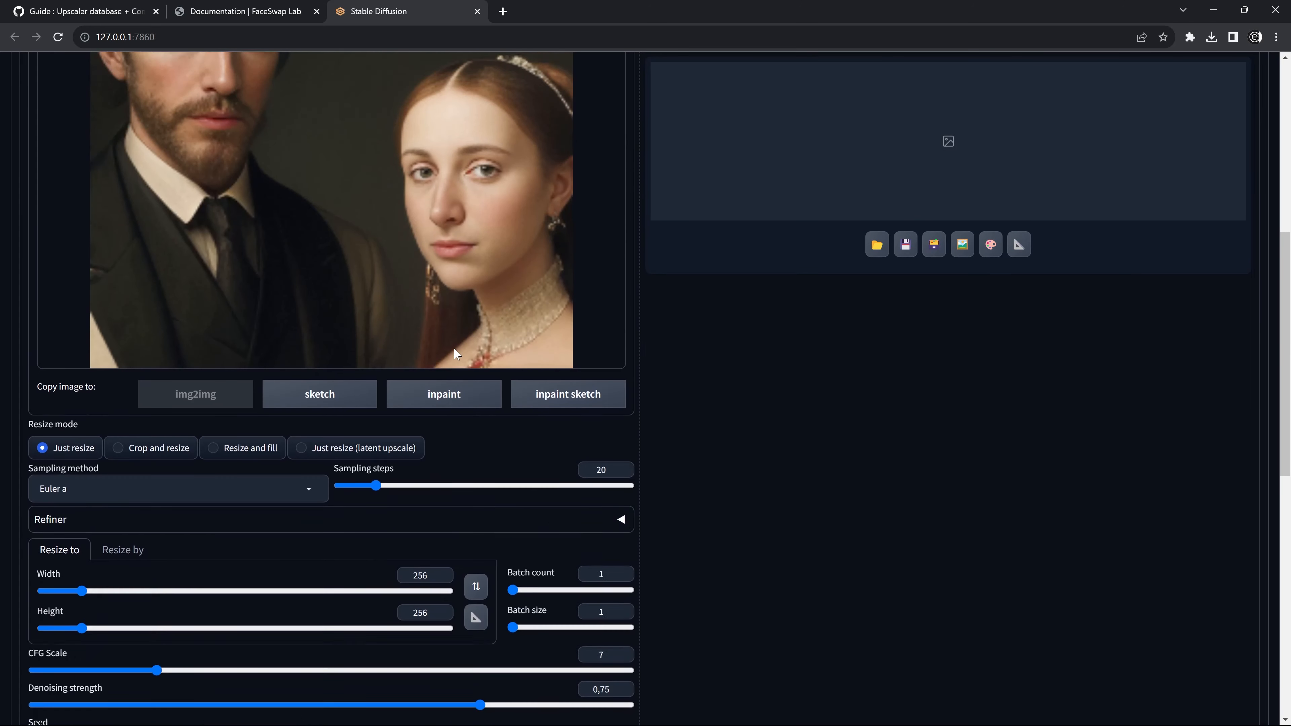
scroll(454, 347, "up", 5)
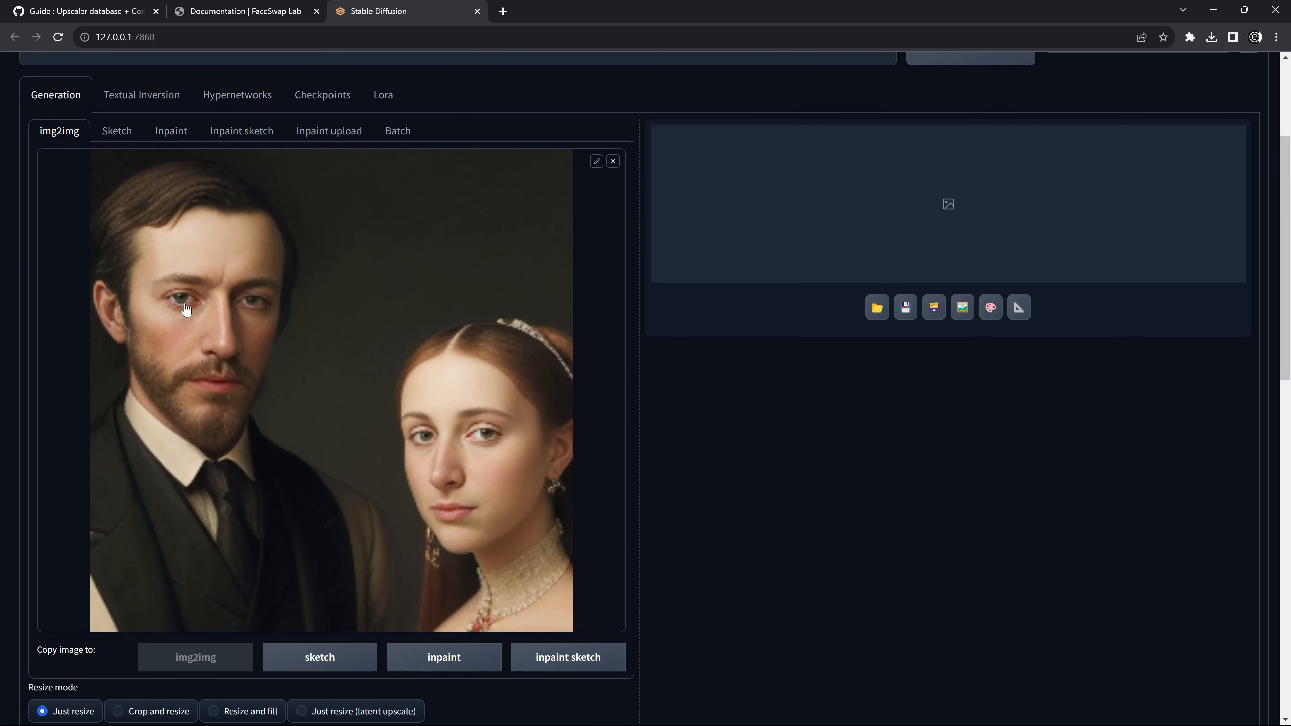
scroll(249, 316, "up", 4)
scroll(374, 254, "down", 5)
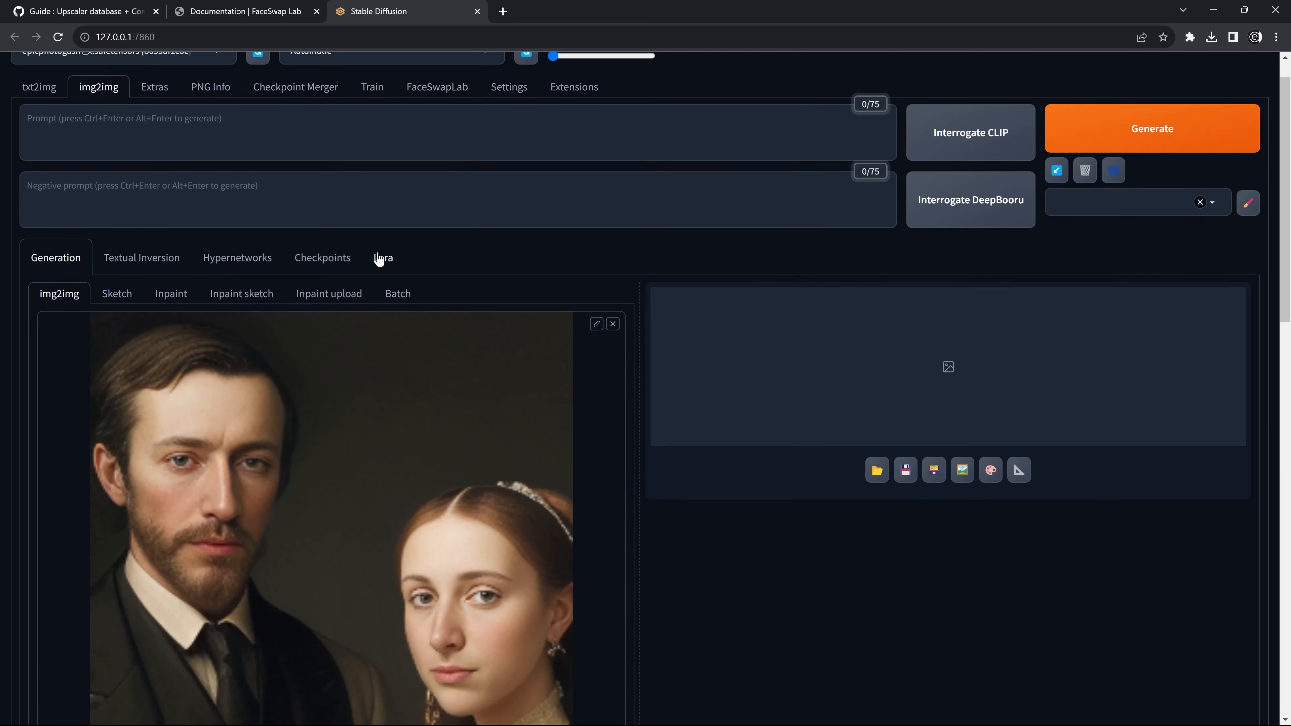
left_click_drag(482, 429, 30, 432)
scroll(303, 402, "up", 1)
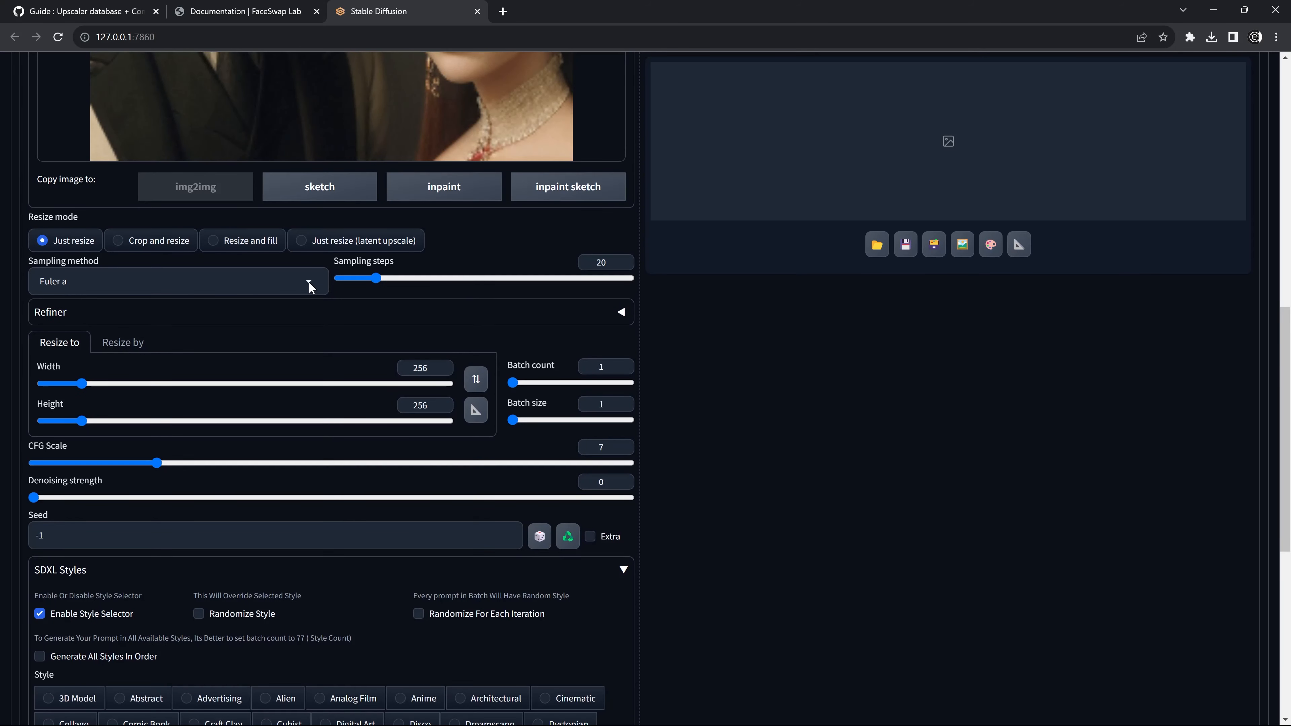
left_click(308, 281)
left_click(87, 316)
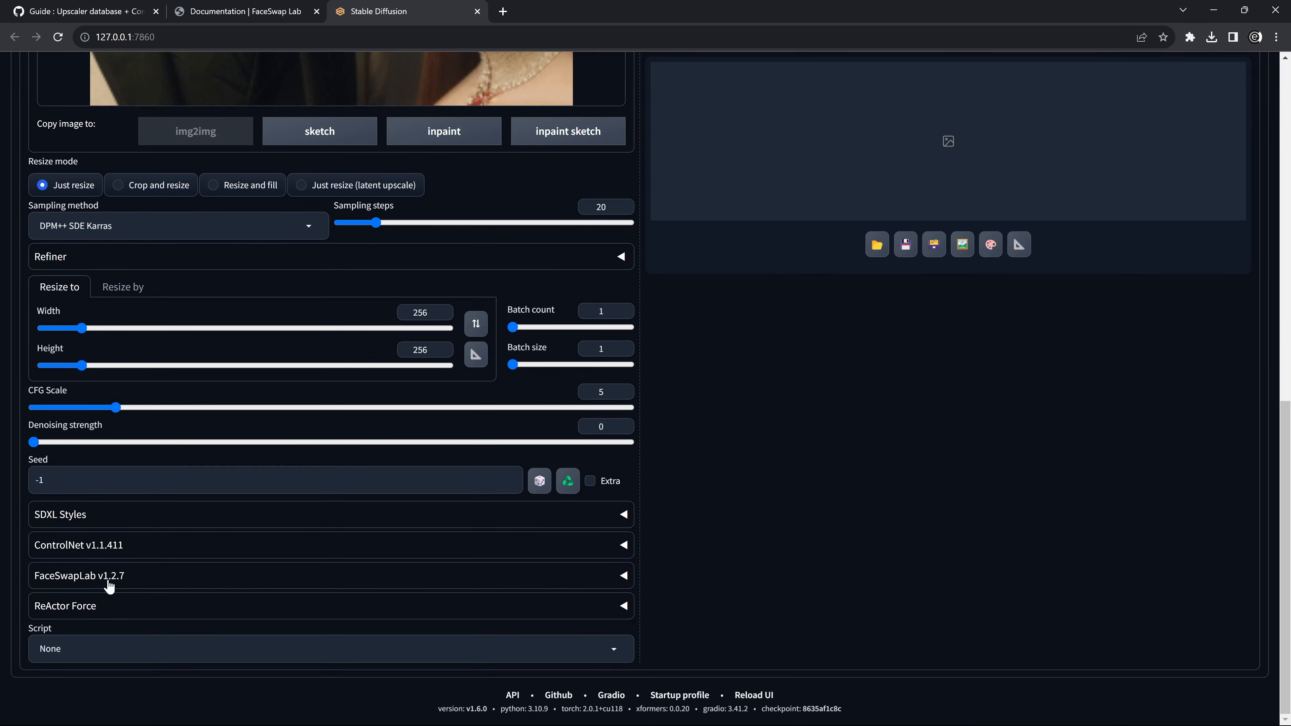
- Select the saved character checkpoint for Face 1 in img2img's FaceSwapLab section and generate the image
left_click(135, 582)
scroll(135, 610, "down", 5)
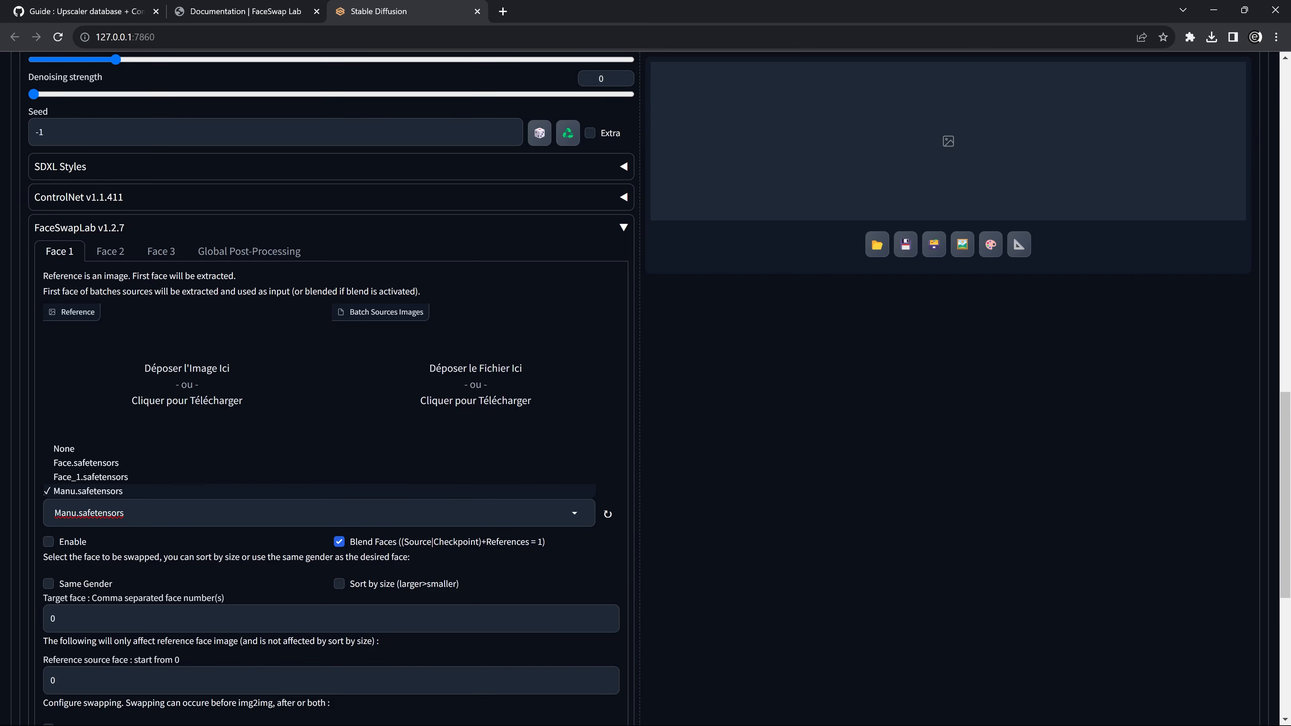
scroll(330, 387, "down", 1)
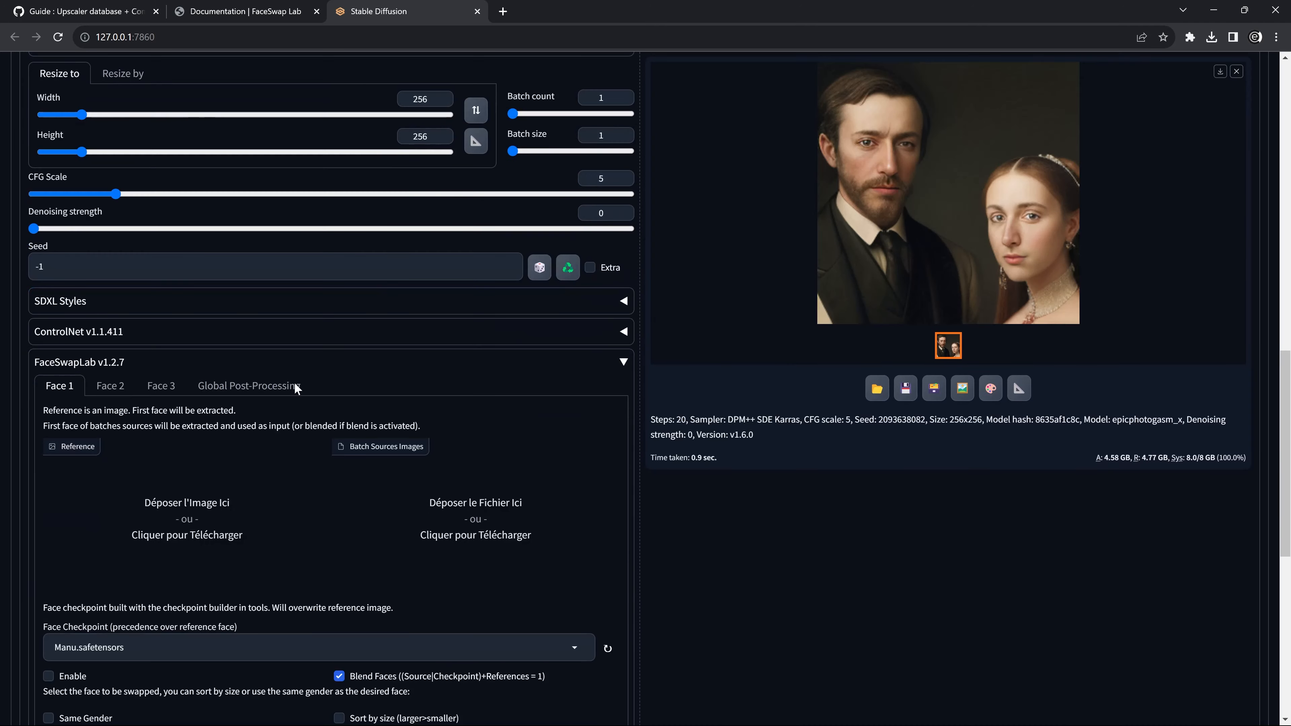
- Enable Face 1 swapping, regenerate the couple's portrait and view the result enlarged
scroll(252, 462, "down", 3)
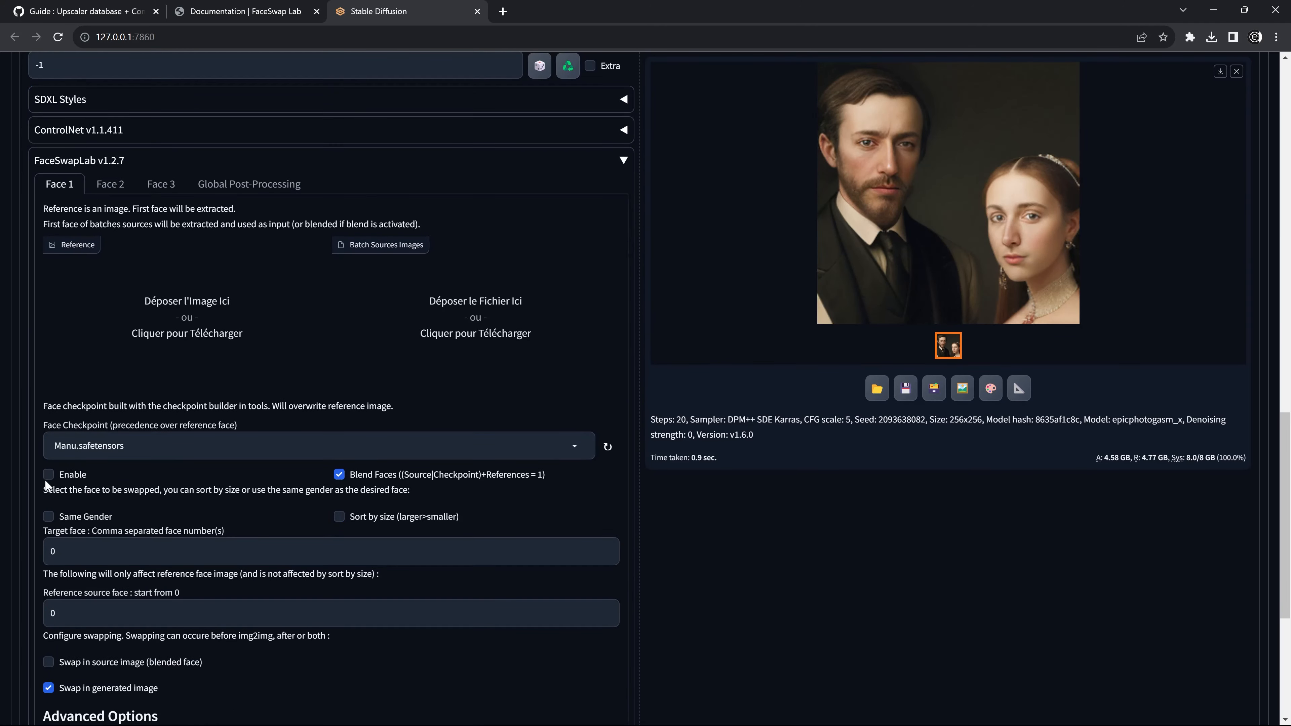
left_click(48, 474)
scroll(969, 365, "up", 10)
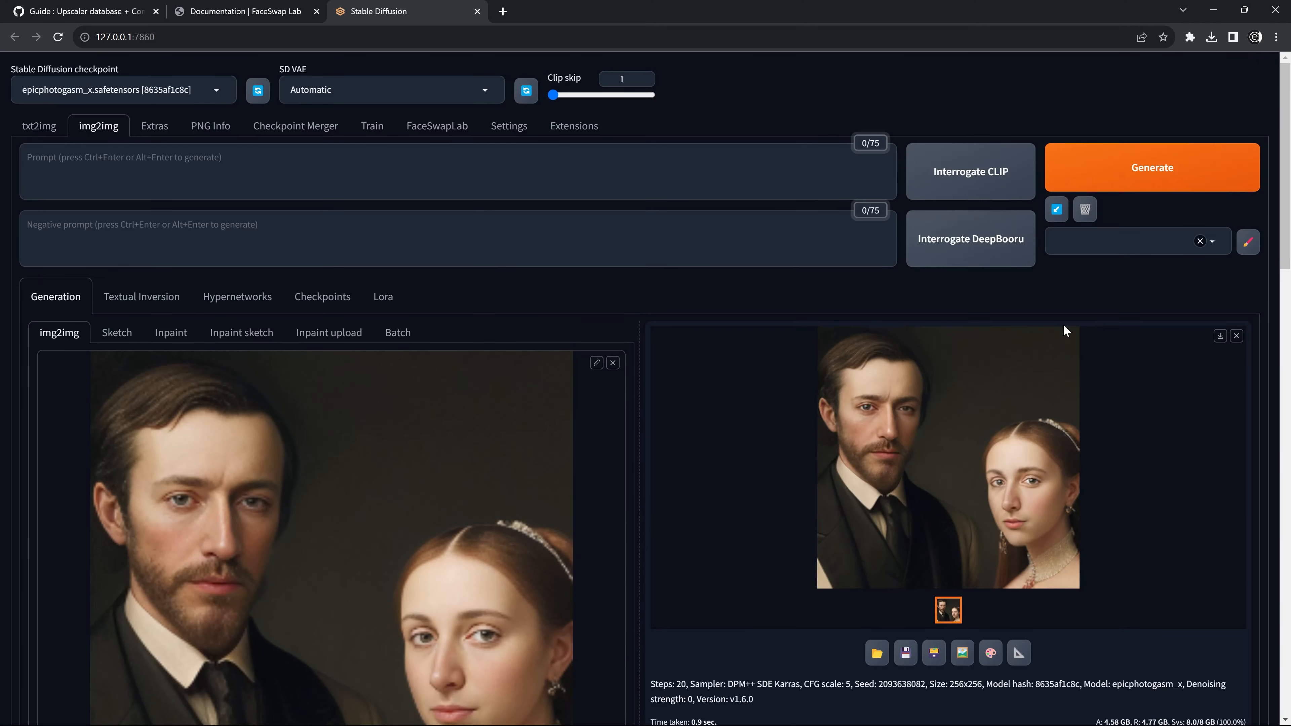
left_click(1230, 172)
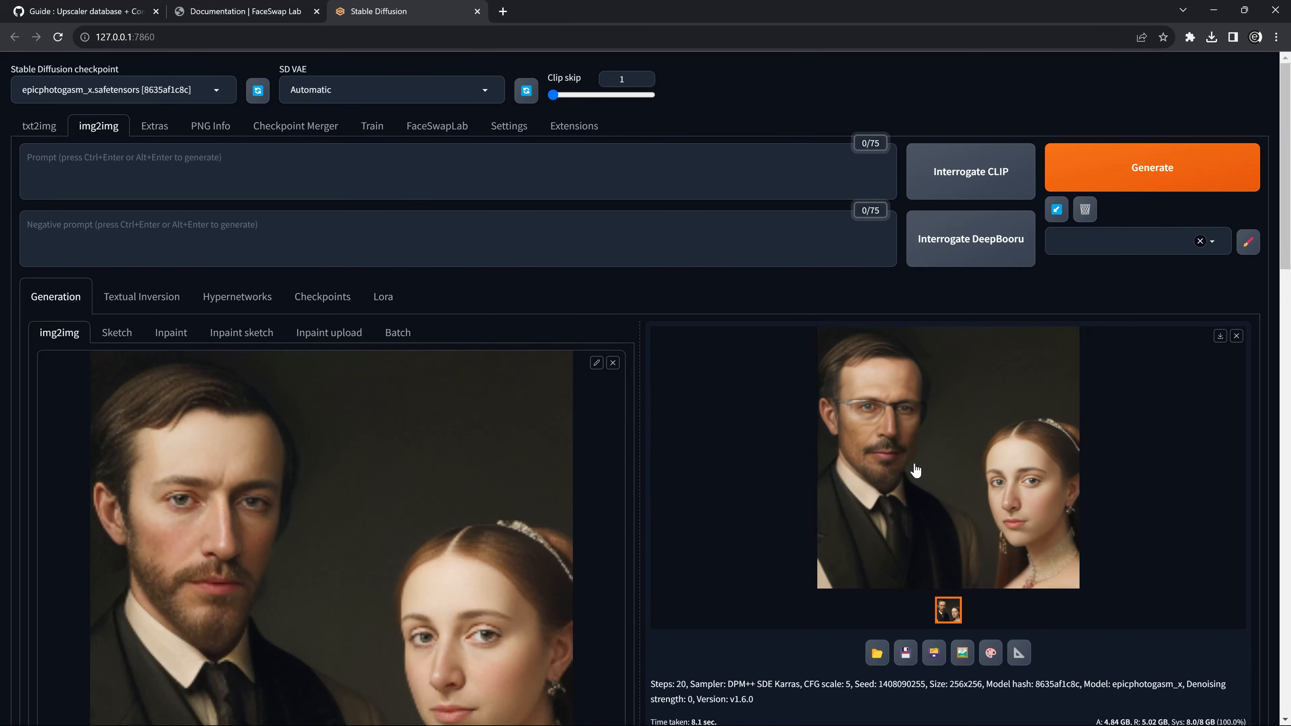
left_click(915, 474)
left_click(745, 415)
- Compare the swapped portrait with the source image and review the img2img and FaceSwapLab settings used
scroll(1063, 396, "down", 1)
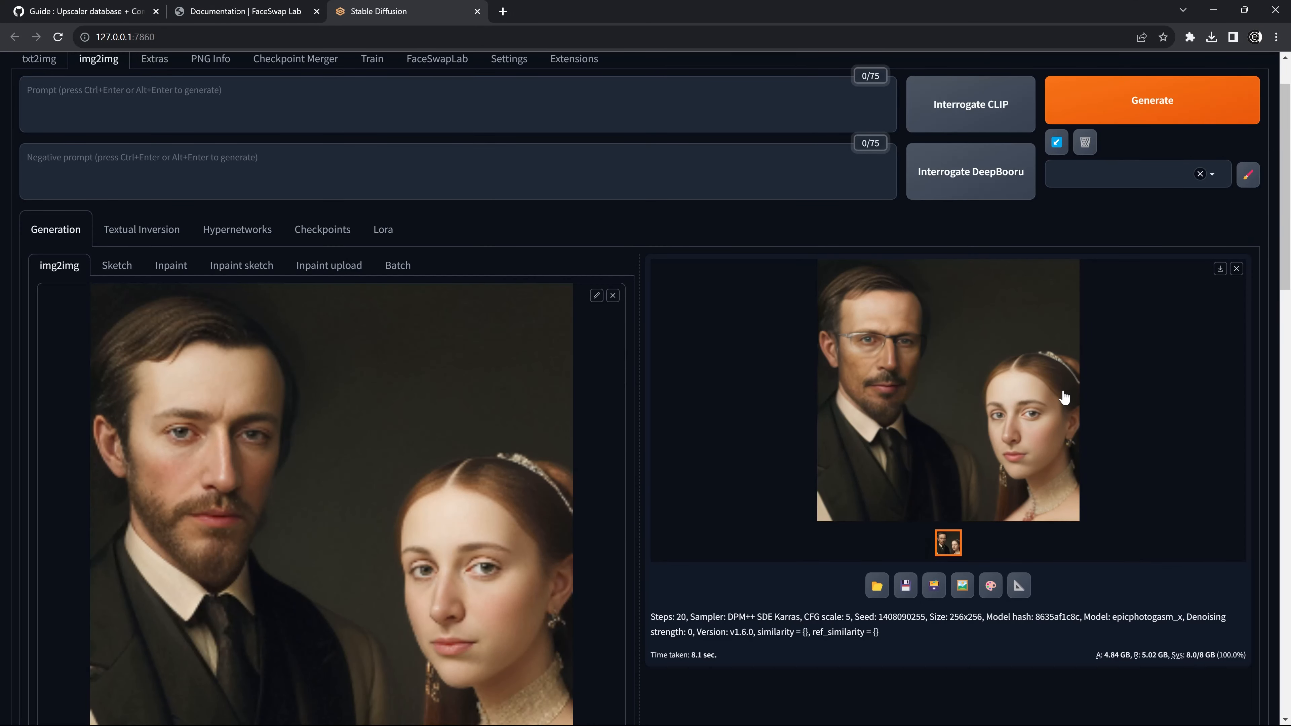
scroll(1064, 397, "up", 1)
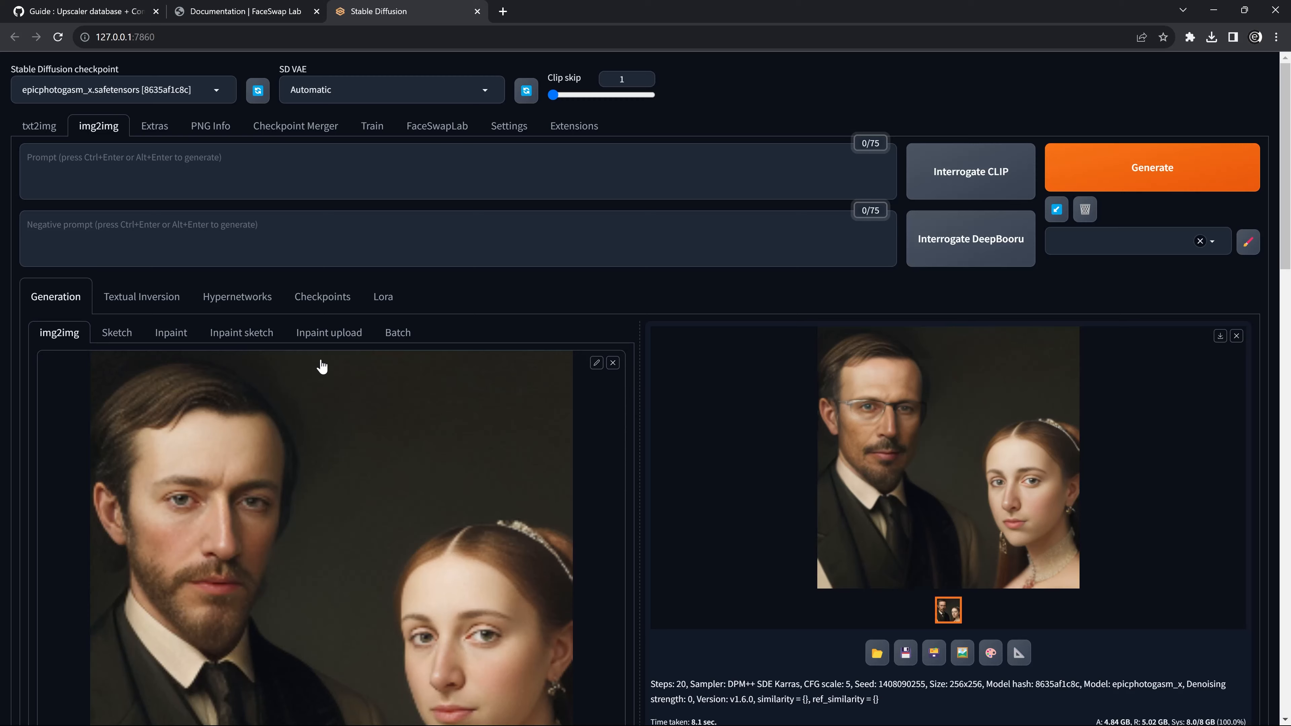
scroll(322, 366, "down", 7)
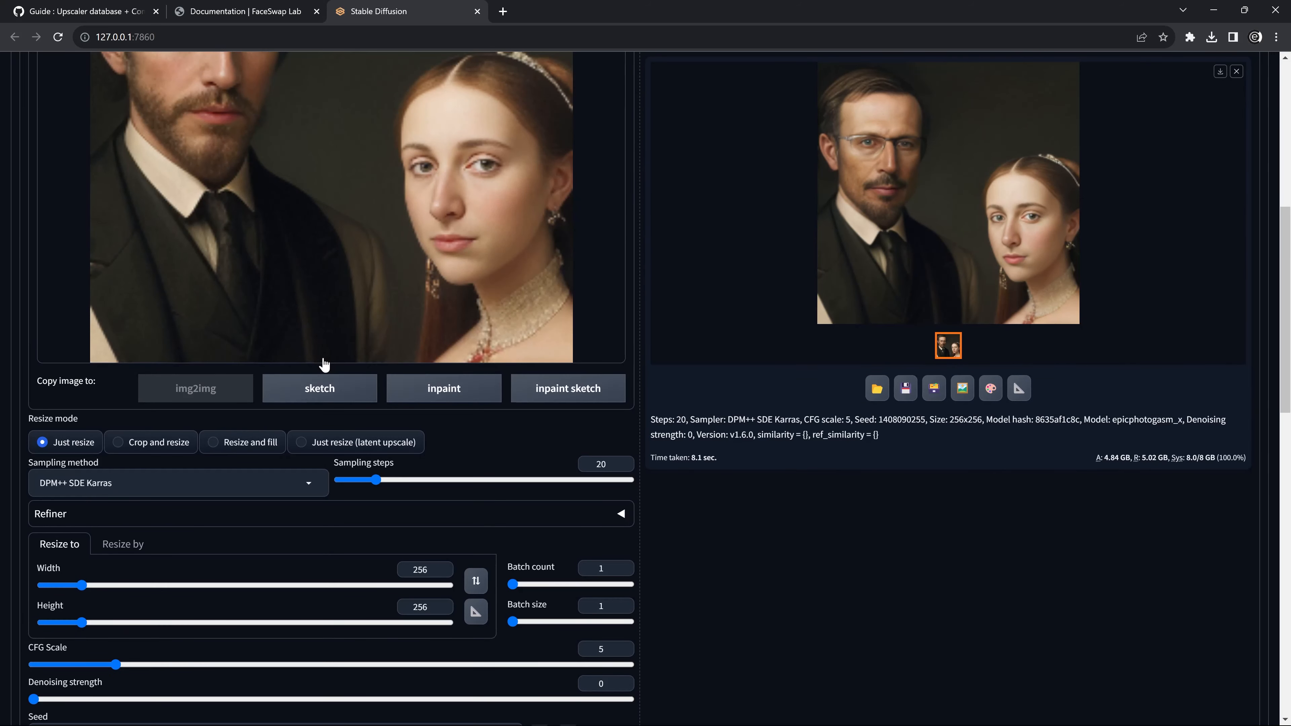
scroll(326, 364, "up", 4)
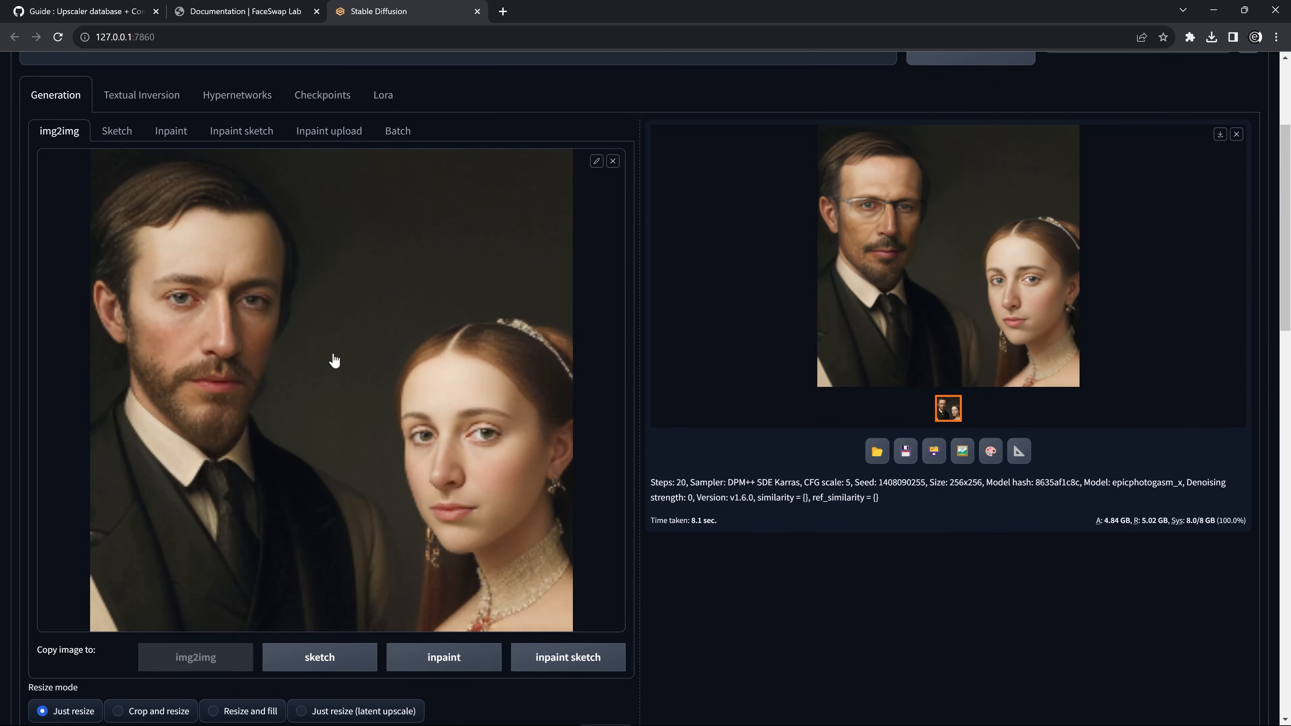
scroll(349, 360, "up", 1)
scroll(349, 359, "down", 18)
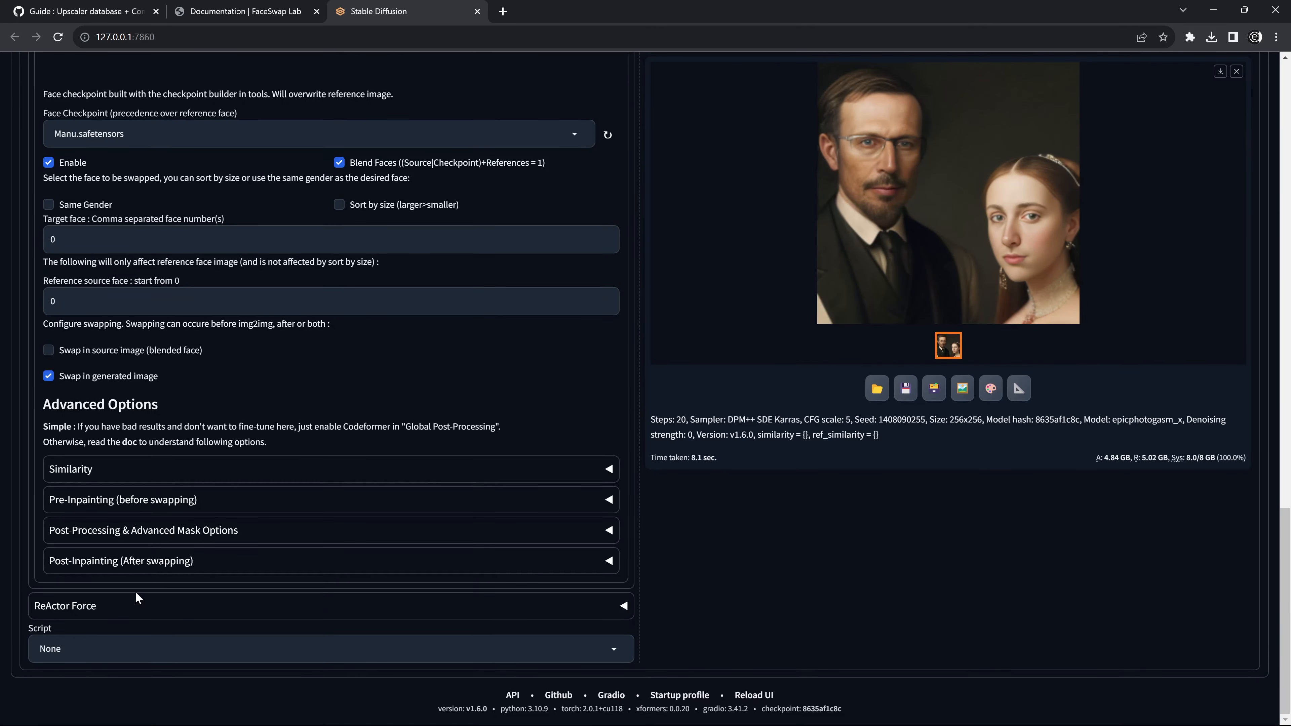
scroll(315, 470, "up", 9)
scroll(319, 469, "up", 10)
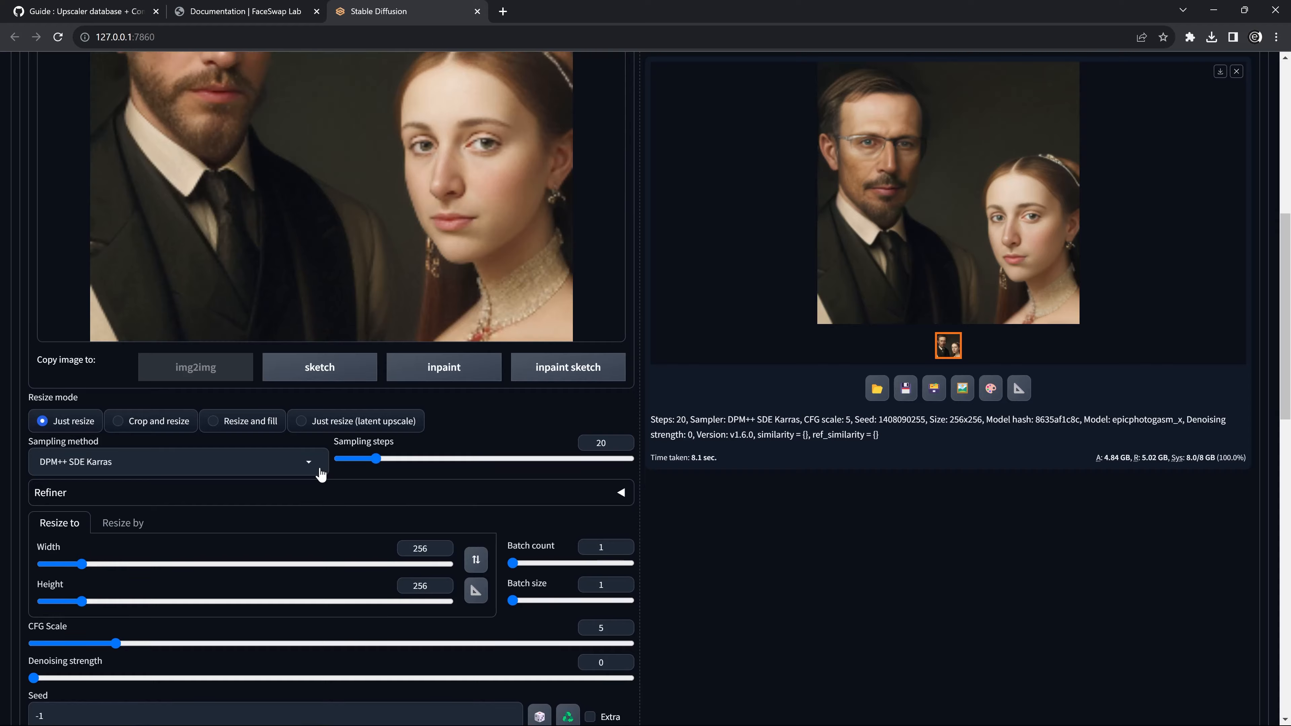
scroll(326, 472, "up", 3)
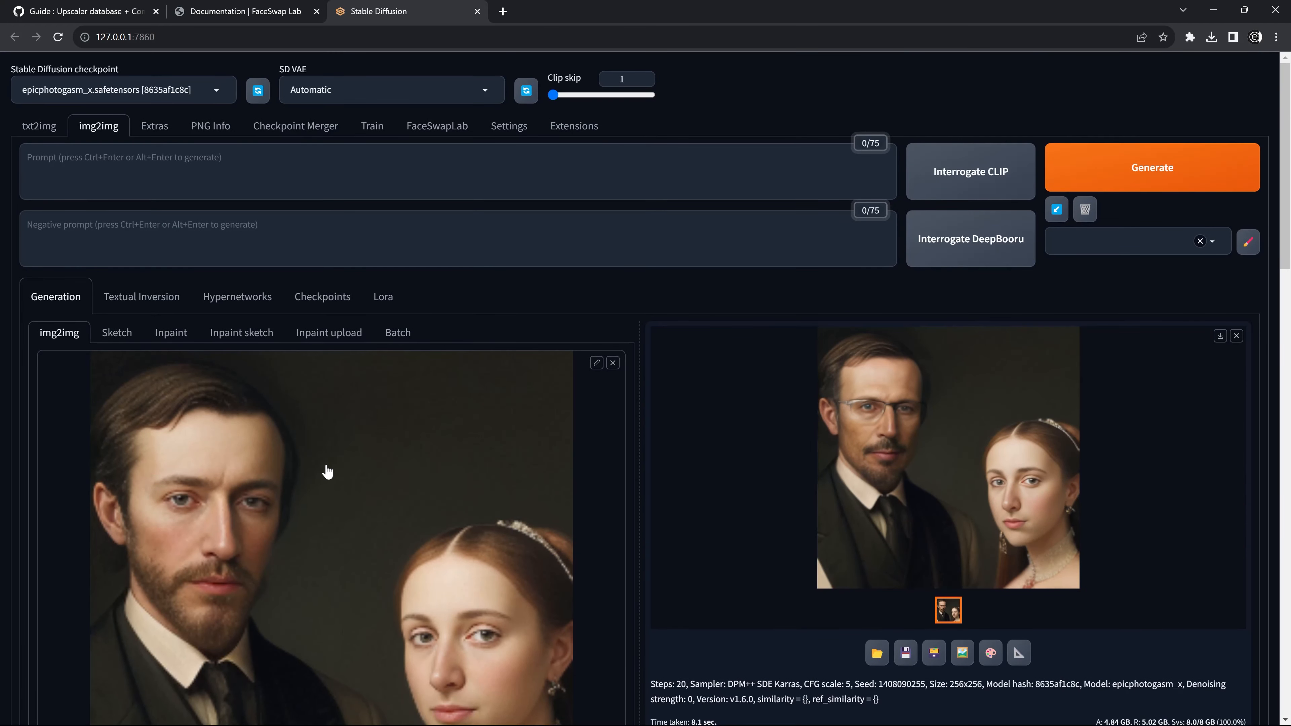